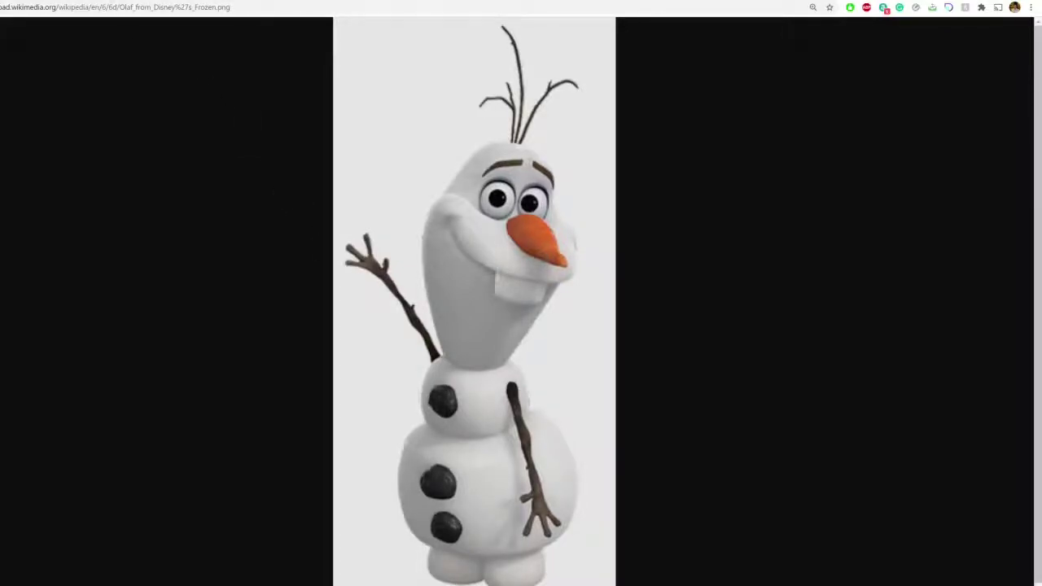
Switch to the Tinkercad design and place a solid cylinder from Basic Shapes near the middle of the empty workplane
{"action": "left_click", "coordinate": [244, 0]}
{"action": "right_click_drag", "start_coordinate": [472, 327], "coordinate": [524, 309]}
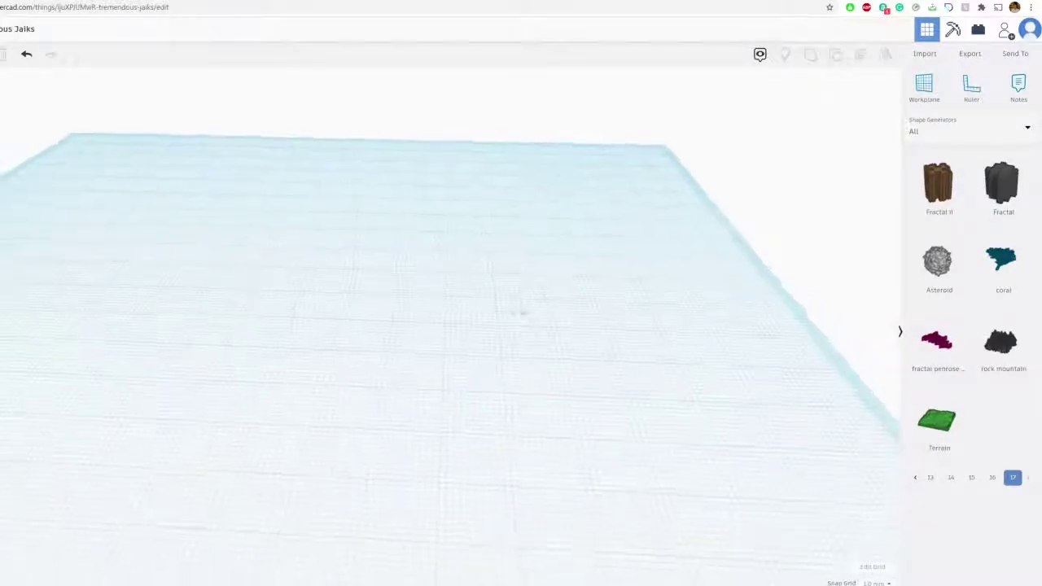
{"action": "scroll", "coordinate": [414, 331], "scroll_direction": "down", "scroll_amount": 3}
{"action": "right_click_drag", "start_coordinate": [416, 333], "coordinate": [421, 331]}
{"action": "middle_click_drag", "start_coordinate": [420, 331], "coordinate": [537, 279]}
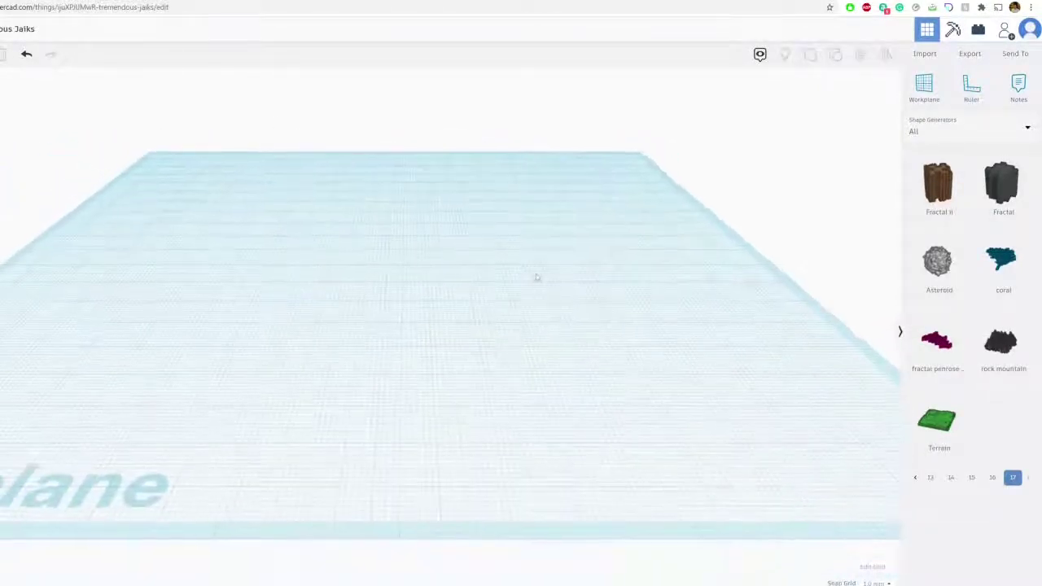
{"action": "right_click_drag", "start_coordinate": [537, 280], "coordinate": [531, 294]}
{"action": "left_click", "coordinate": [933, 139]}
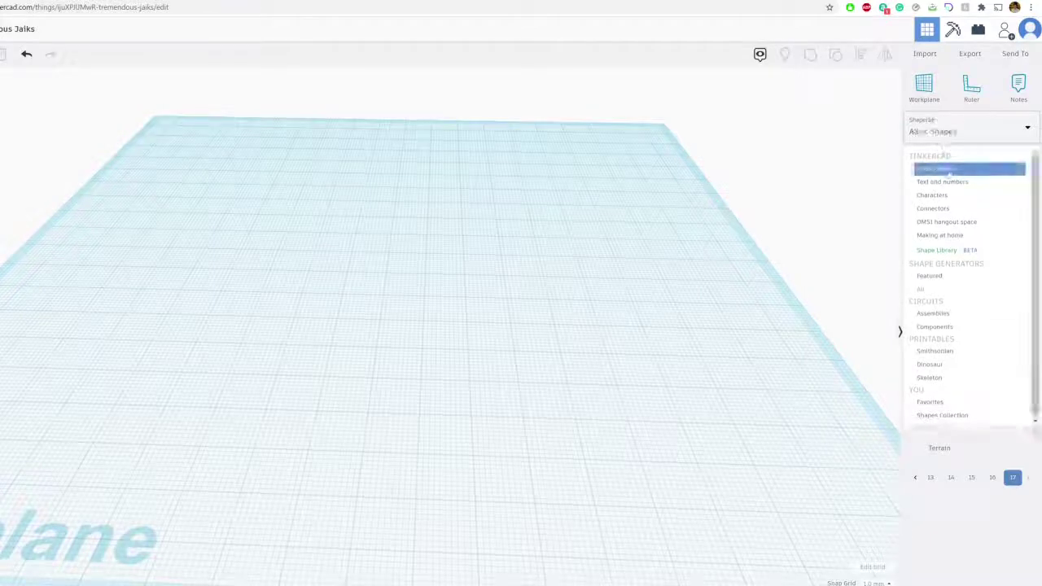
{"action": "left_click", "coordinate": [944, 167]}
{"action": "left_click_drag", "start_coordinate": [1003, 260], "coordinate": [336, 268]}
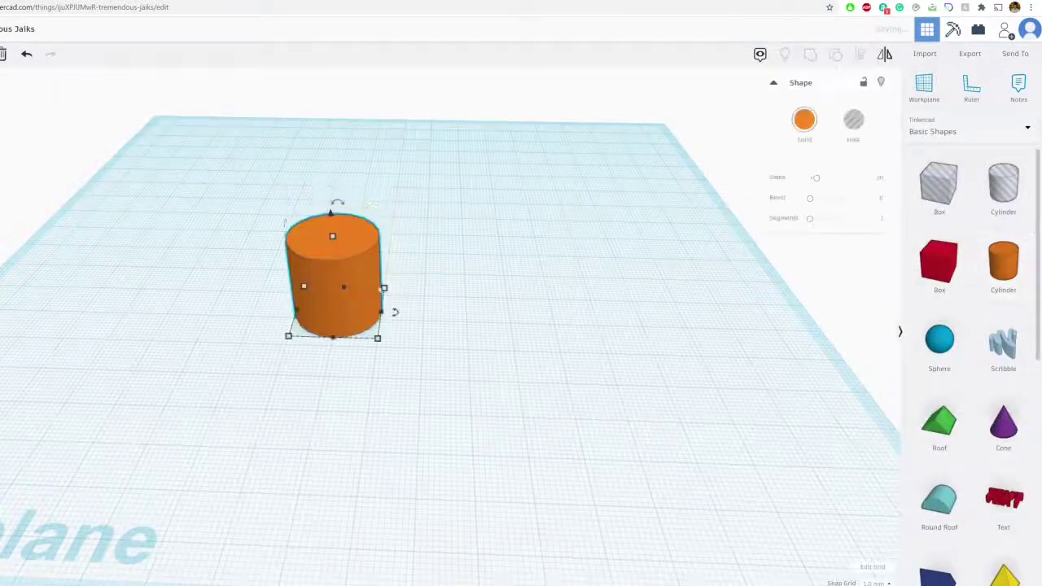
Lower the cylinder's height to 13 mm and bevel its edges by about 1.25
{"action": "scroll", "coordinate": [341, 236], "scroll_direction": "down", "scroll_amount": 1}
{"action": "left_click_drag", "start_coordinate": [341, 230], "coordinate": [341, 253]}
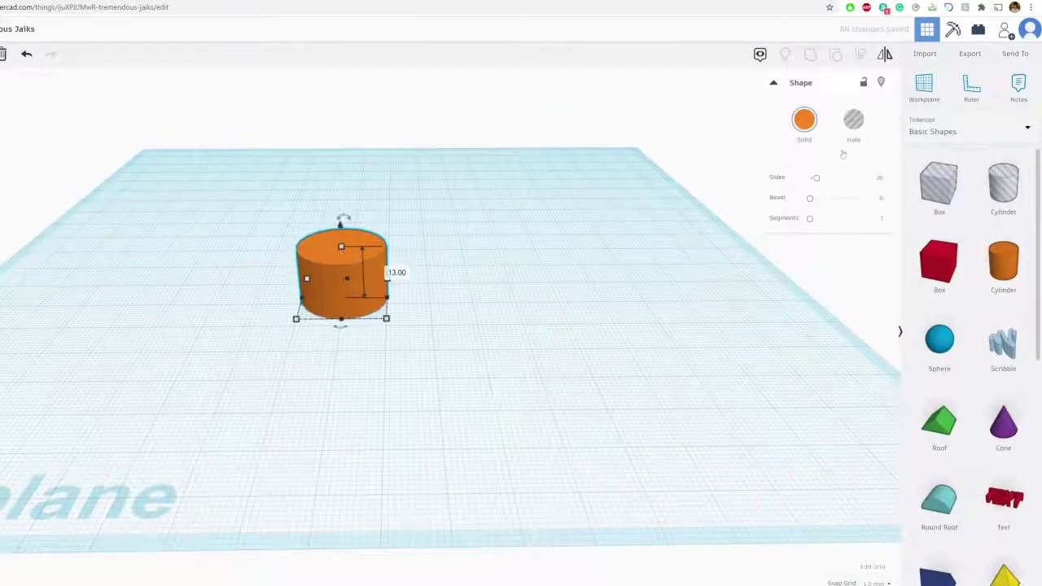
{"action": "left_click_drag", "start_coordinate": [813, 200], "coordinate": [818, 199]}
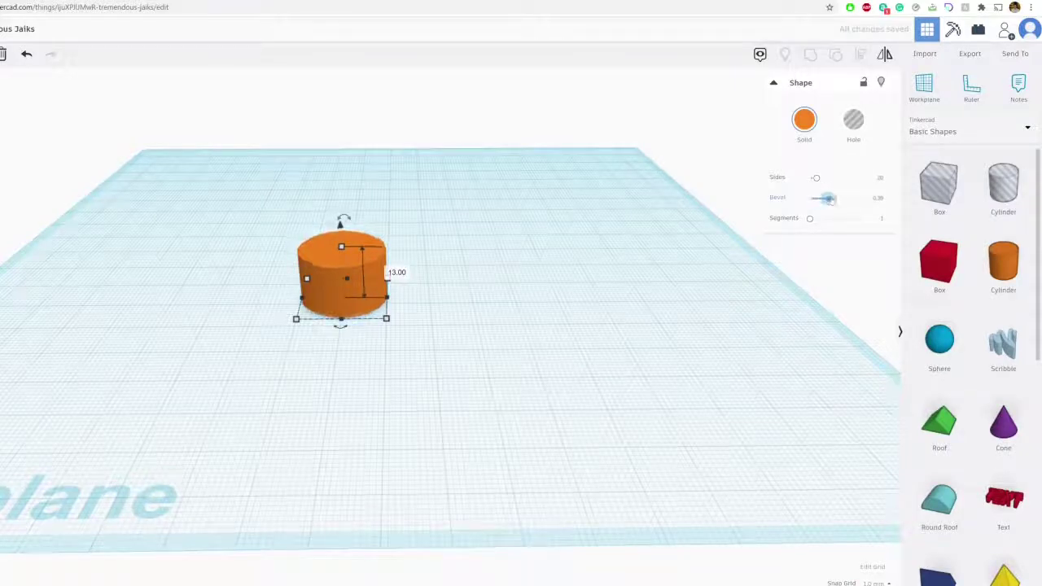
Raise the beveled cylinder's height to 15 mm and colour it white
{"action": "scroll", "coordinate": [358, 285], "scroll_direction": "up", "scroll_amount": 2}
{"action": "right_click_drag", "start_coordinate": [350, 285], "coordinate": [402, 247]}
{"action": "left_click_drag", "start_coordinate": [368, 206], "coordinate": [366, 194]}
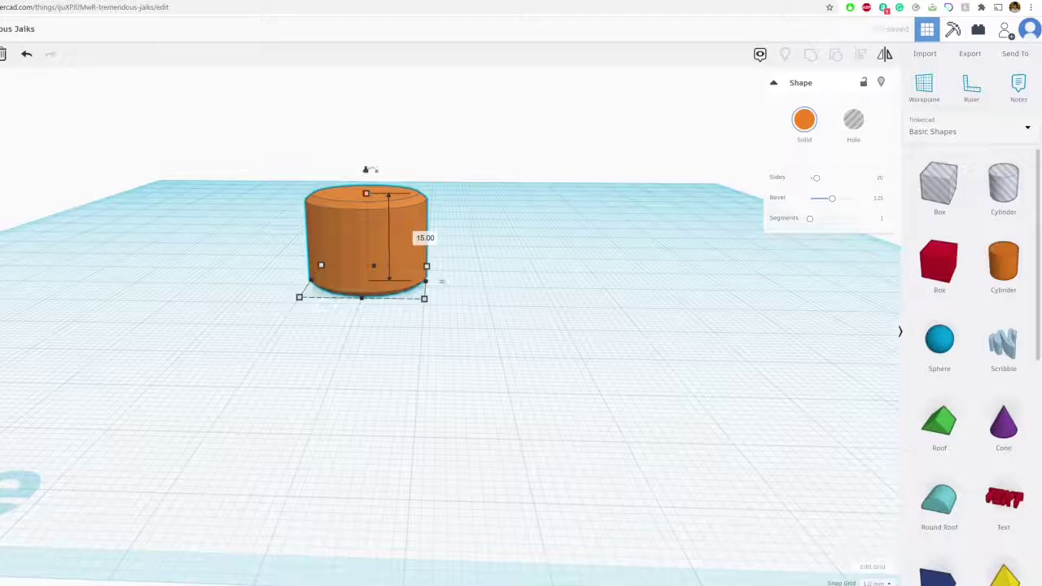
{"action": "left_click", "coordinate": [798, 120]}
{"action": "left_click", "coordinate": [976, 198]}
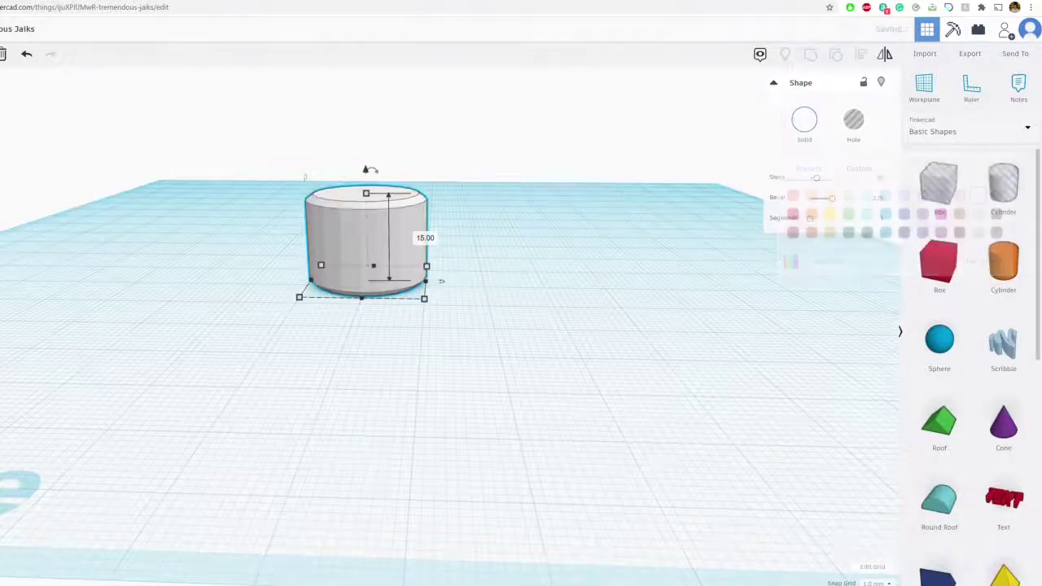
Place a solid sphere from Basic Shapes on top of the white cylinder
{"action": "right_click_drag", "start_coordinate": [881, 257], "coordinate": [912, 329]}
{"action": "left_click_drag", "start_coordinate": [935, 348], "coordinate": [371, 220]}
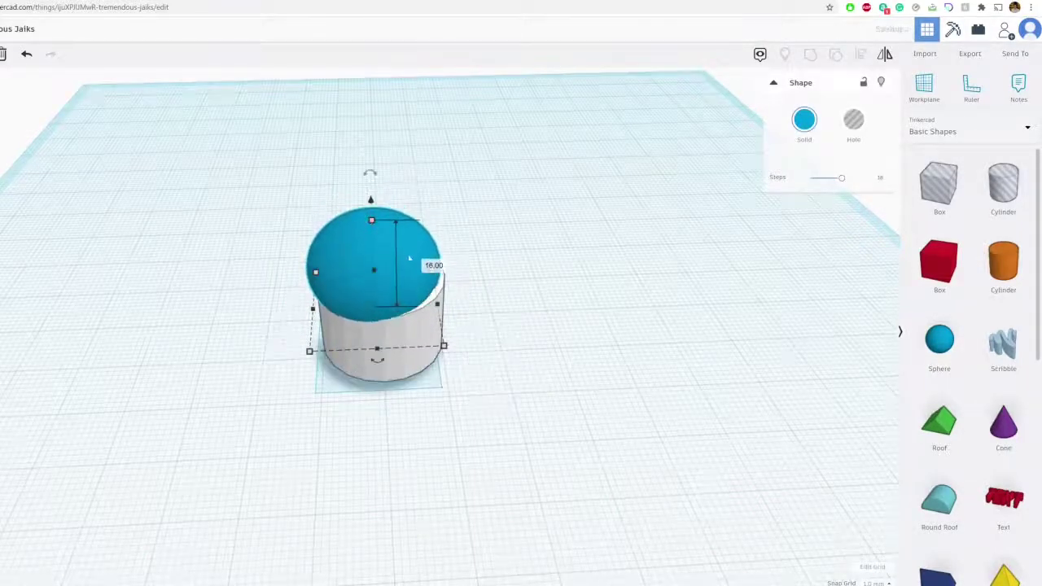
Add the white Egg from the Characters collection beside the cylinder and delete the blue sphere
{"action": "left_click", "coordinate": [953, 132]}
{"action": "left_click", "coordinate": [952, 194]}
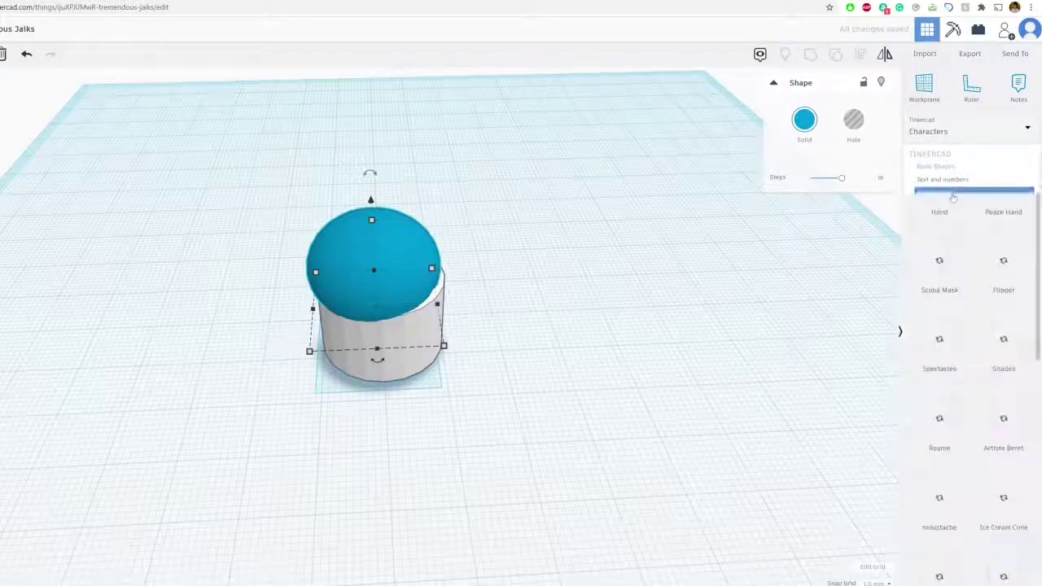
{"action": "scroll", "coordinate": [961, 463], "scroll_direction": "down", "scroll_amount": 3}
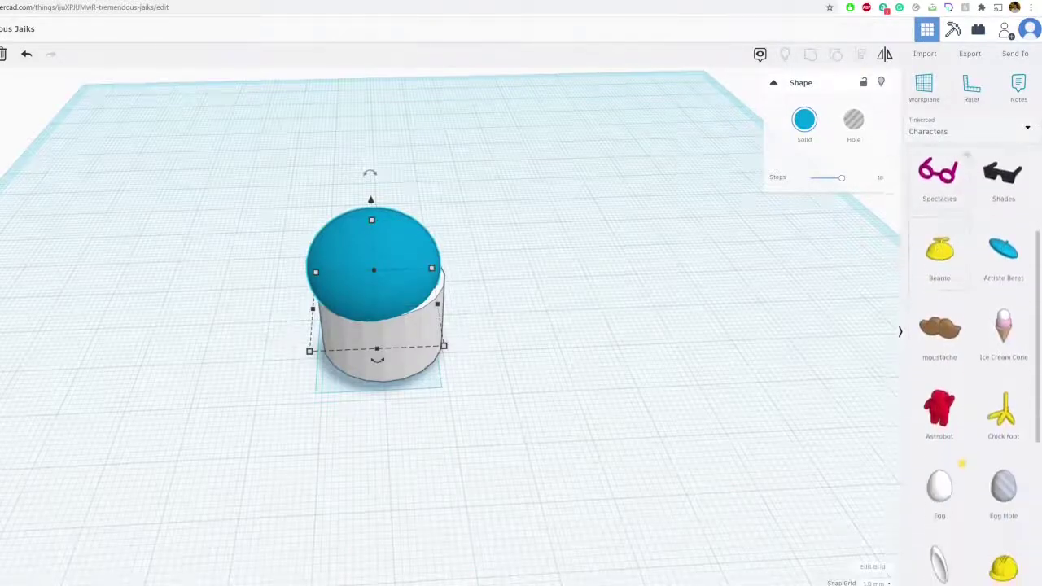
{"action": "left_click_drag", "start_coordinate": [663, 397], "coordinate": [584, 361]}
{"action": "scroll", "coordinate": [584, 361], "scroll_direction": "down", "scroll_amount": 3}
{"action": "left_click", "coordinate": [404, 281]}
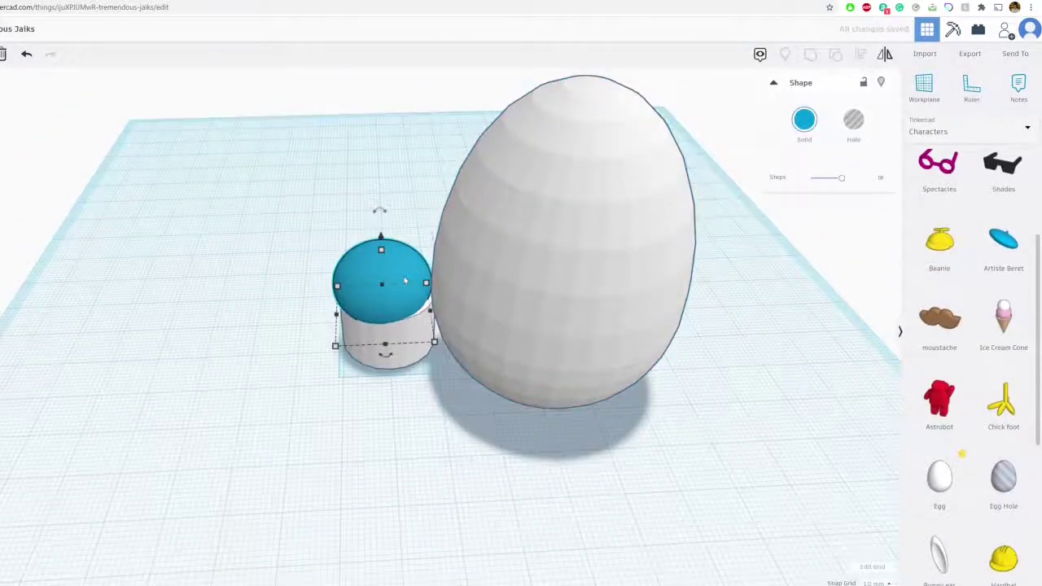
{"action": "key", "text": "Delete"}
Move the egg over the cylinder and reduce its height to form a rounded snowman body
{"action": "right_click_drag", "start_coordinate": [599, 271], "coordinate": [586, 235]}
{"action": "scroll", "coordinate": [586, 235], "scroll_direction": "down", "scroll_amount": 3}
{"action": "left_click_drag", "start_coordinate": [547, 225], "coordinate": [473, 217]}
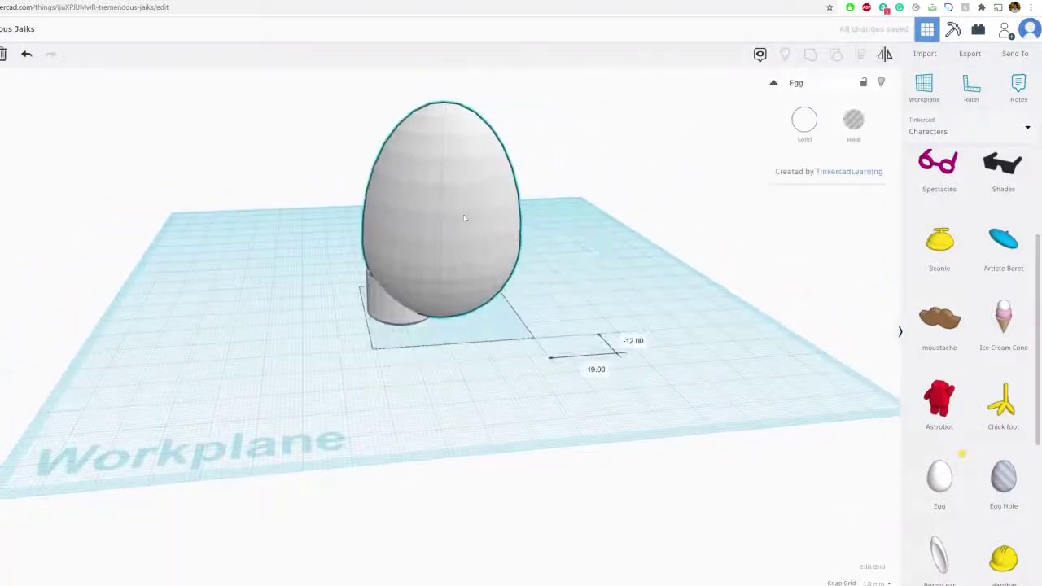
{"action": "left_click_drag", "start_coordinate": [444, 105], "coordinate": [443, 157]}
{"action": "right_click_drag", "start_coordinate": [447, 170], "coordinate": [510, 253]}
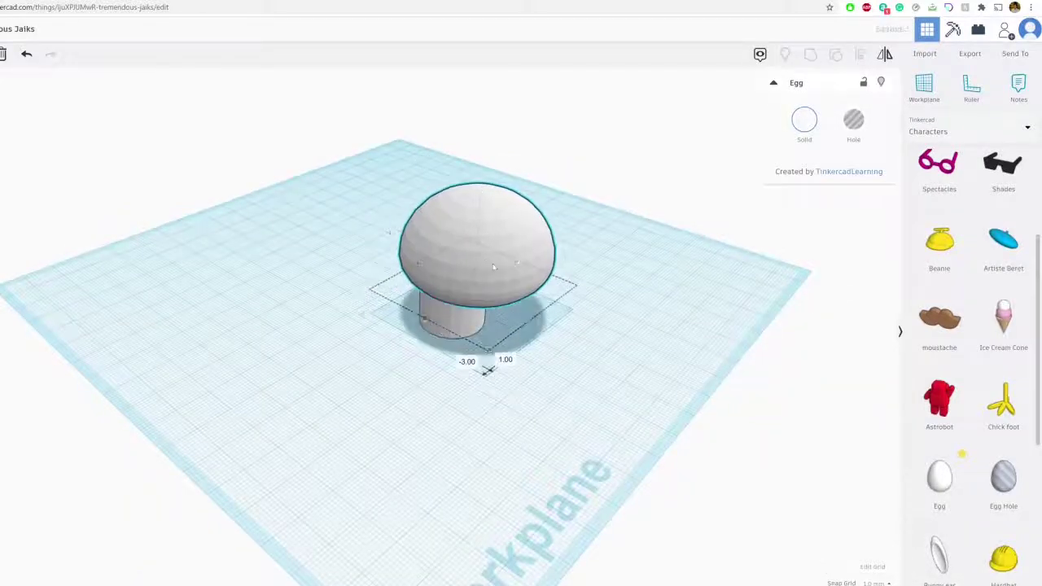
{"action": "left_click_drag", "start_coordinate": [483, 186], "coordinate": [482, 169]}
{"action": "right_click_drag", "start_coordinate": [488, 202], "coordinate": [395, 234]}
Compare the egg with the Olaf reference picture, then set its footprint to 45 by 46 mm and adjust its position over the cylinder
{"action": "key", "text": "ctrl+Tab"}
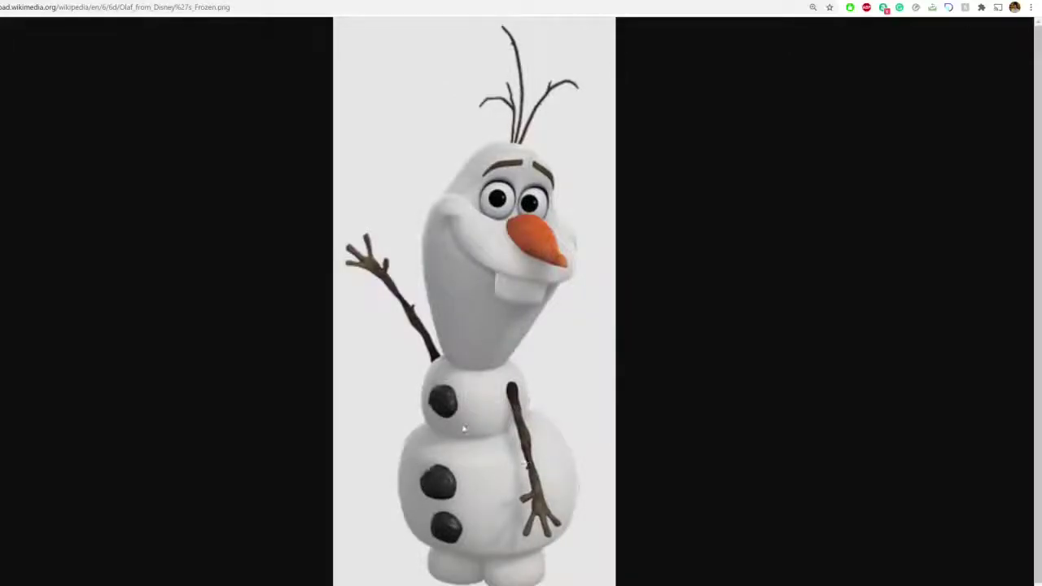
{"action": "key", "text": "ctrl+shift+Tab"}
{"action": "scroll", "coordinate": [479, 288], "scroll_direction": "up", "scroll_amount": 1}
{"action": "right_click_drag", "start_coordinate": [460, 248], "coordinate": [481, 291]}
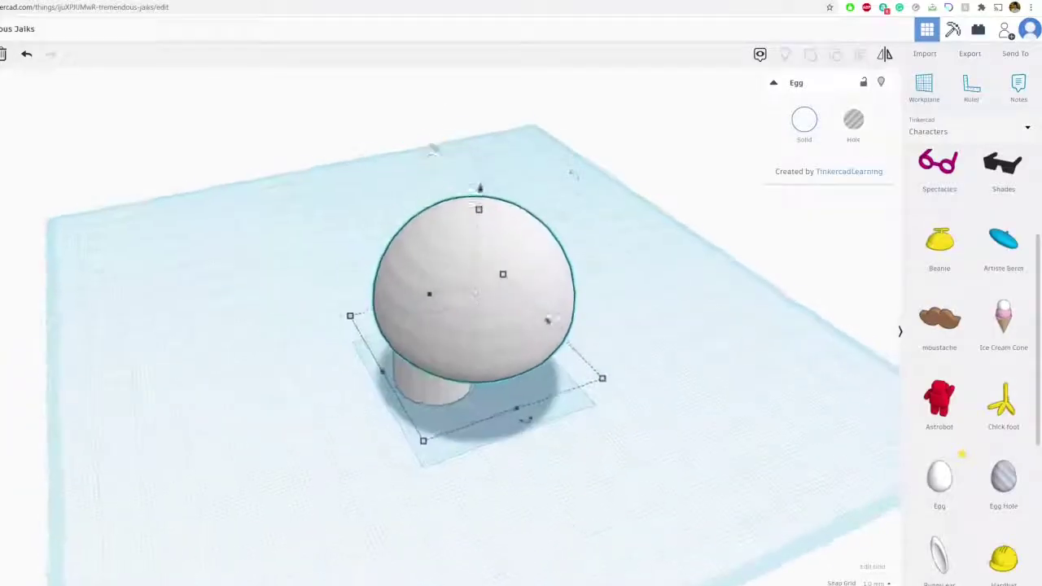
{"action": "mouse_move", "coordinate": [471, 288]}
{"action": "left_mouse_down"}
{"action": "mouse_move", "coordinate": [477, 302]}
{"action": "mouse_move", "coordinate": [466, 303]}
{"action": "left_mouse_up"}
{"action": "right_click_drag", "start_coordinate": [599, 333], "coordinate": [524, 281]}
{"action": "left_click_drag", "start_coordinate": [488, 287], "coordinate": [484, 288]}
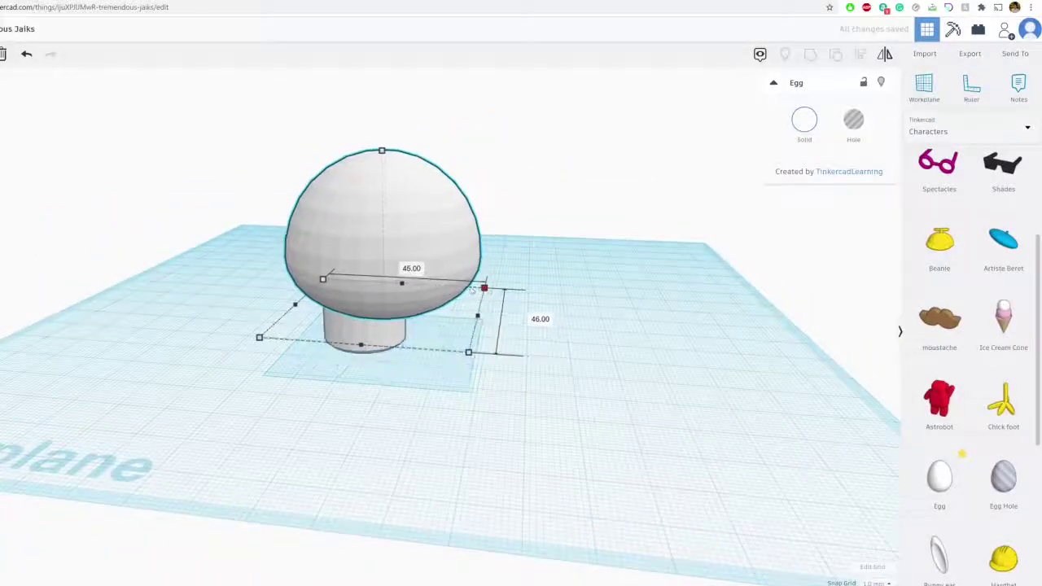
{"action": "left_click_drag", "start_coordinate": [405, 254], "coordinate": [410, 250]}
Duplicate the leg cylinder and place the copy beside the original under the egg body
{"action": "left_click", "coordinate": [528, 356]}
{"action": "right_click_drag", "start_coordinate": [528, 356], "coordinate": [500, 343]}
{"action": "left_click", "coordinate": [403, 327]}
{"action": "key", "text": "ctrl+c"}
{"action": "key", "text": "ctrl+v"}
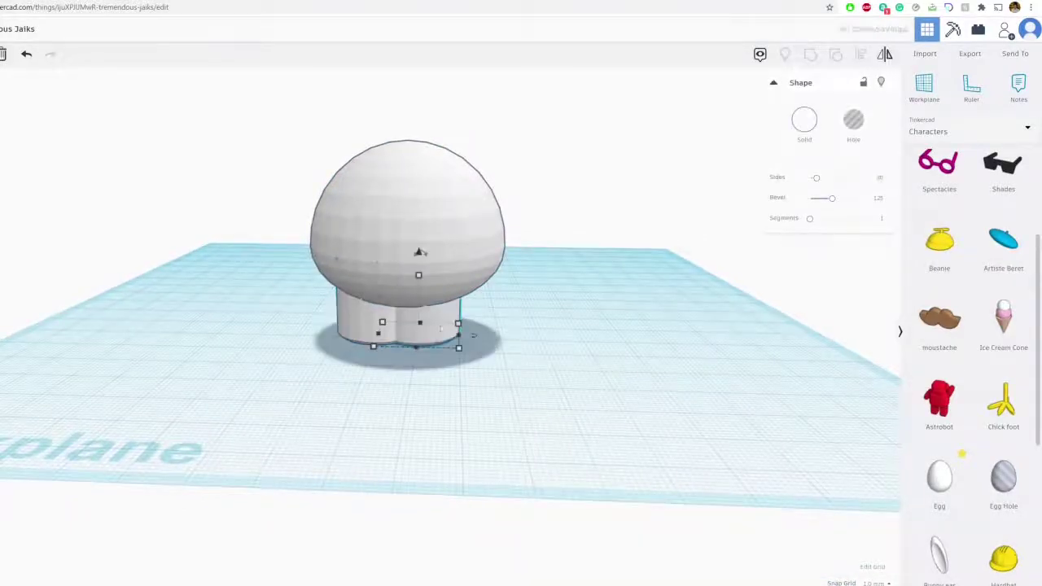
{"action": "left_click_drag", "start_coordinate": [441, 316], "coordinate": [485, 317]}
Spread the two leg cylinders so they stand side by side with a narrow gap beneath the egg body
{"action": "right_click_drag", "start_coordinate": [504, 328], "coordinate": [547, 337]}
{"action": "left_click", "coordinate": [375, 335], "text": "shift"}
{"action": "left_click_drag", "start_coordinate": [375, 335], "coordinate": [366, 336]}
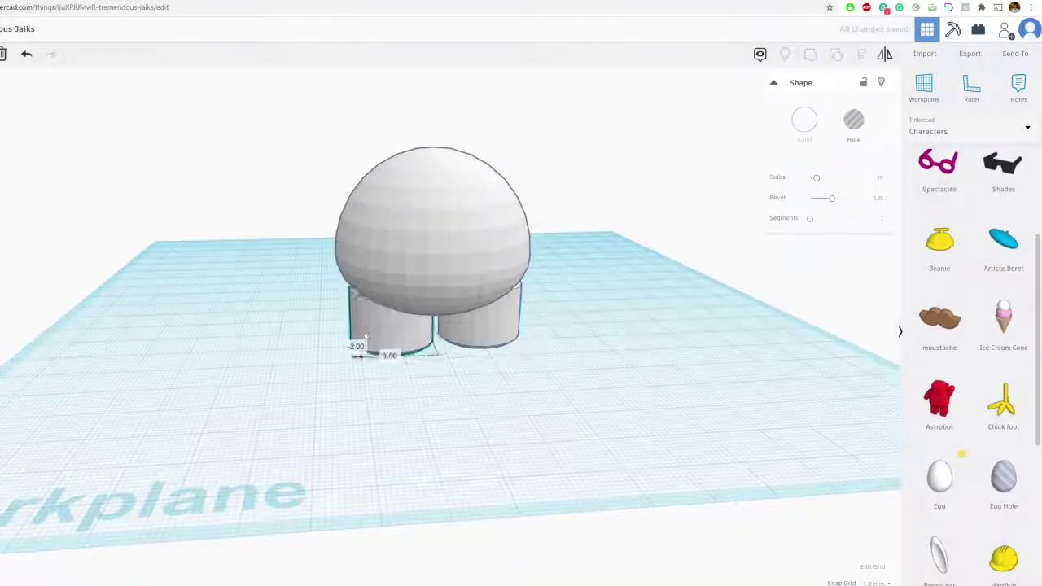
{"action": "right_click_drag", "start_coordinate": [388, 260], "coordinate": [385, 270]}
{"action": "left_click", "coordinate": [494, 331]}
{"action": "left_click_drag", "start_coordinate": [494, 331], "coordinate": [491, 333]}
{"action": "right_click_drag", "start_coordinate": [491, 333], "coordinate": [472, 386]}
{"action": "scroll", "coordinate": [472, 386], "scroll_direction": "up", "scroll_amount": 5}
{"action": "left_click_drag", "start_coordinate": [472, 385], "coordinate": [471, 379]}
Raise the leg heights into the egg body, the duplicated leg to 21 mm and the original leg to 18 mm
{"action": "left_click_drag", "start_coordinate": [500, 283], "coordinate": [506, 237]}
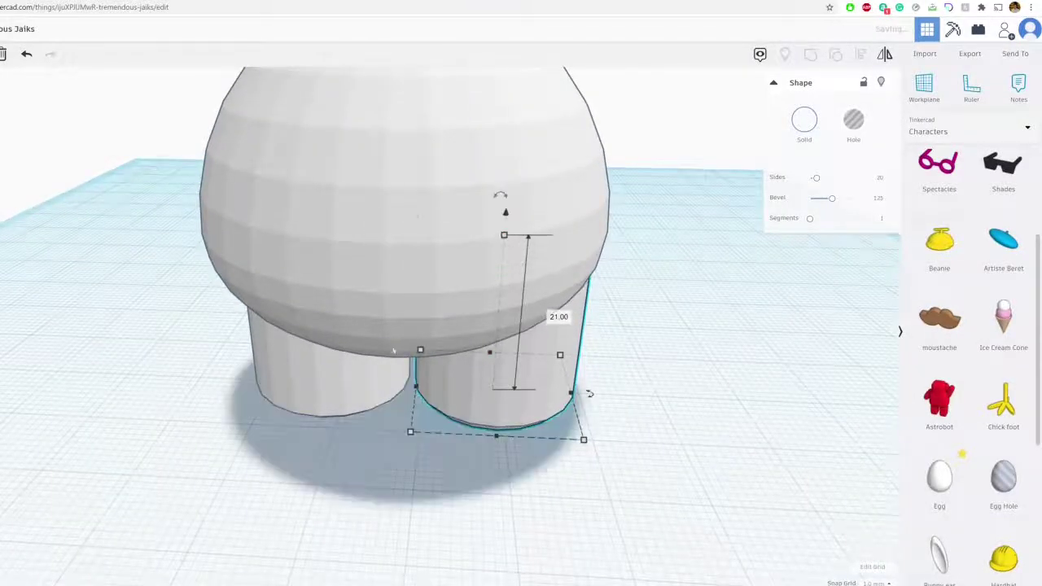
{"action": "left_click", "coordinate": [339, 365]}
{"action": "right_click_drag", "start_coordinate": [339, 365], "coordinate": [421, 325]}
{"action": "left_click_drag", "start_coordinate": [447, 250], "coordinate": [449, 226]}
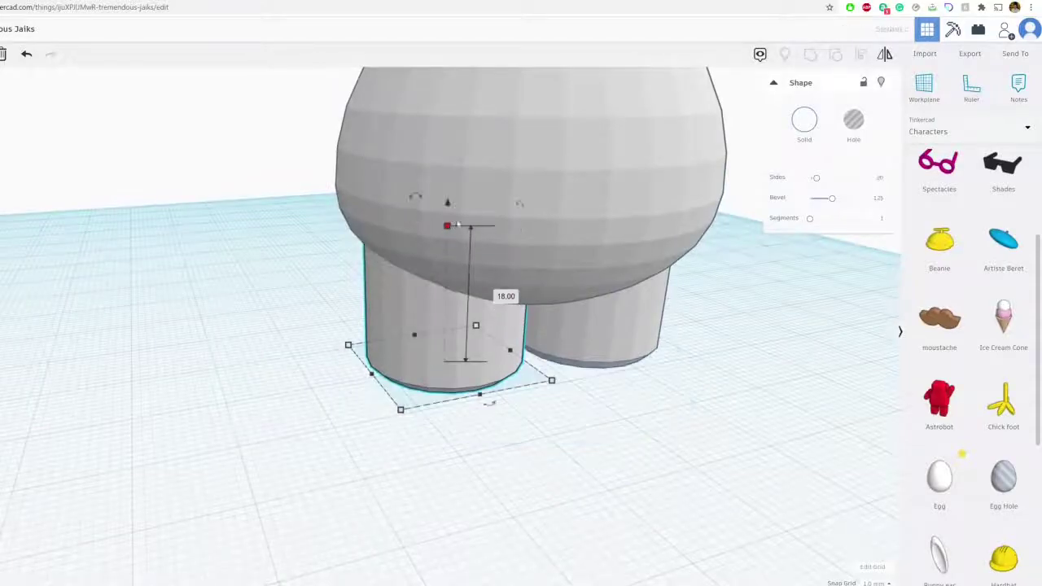
Examine how the egg body sits on the two legs from the front, close up and from farther away
{"action": "left_click", "coordinate": [763, 348]}
{"action": "right_click_drag", "start_coordinate": [762, 348], "coordinate": [684, 326]}
{"action": "right_click_drag", "start_coordinate": [461, 295], "coordinate": [457, 330]}
{"action": "left_click", "coordinate": [442, 274]}
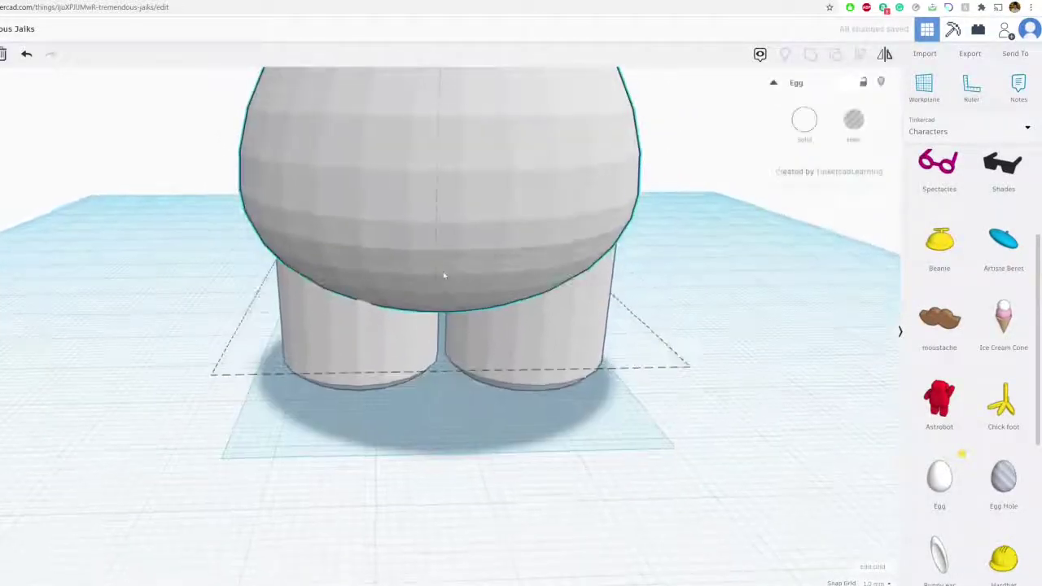
{"action": "left_click", "coordinate": [681, 353]}
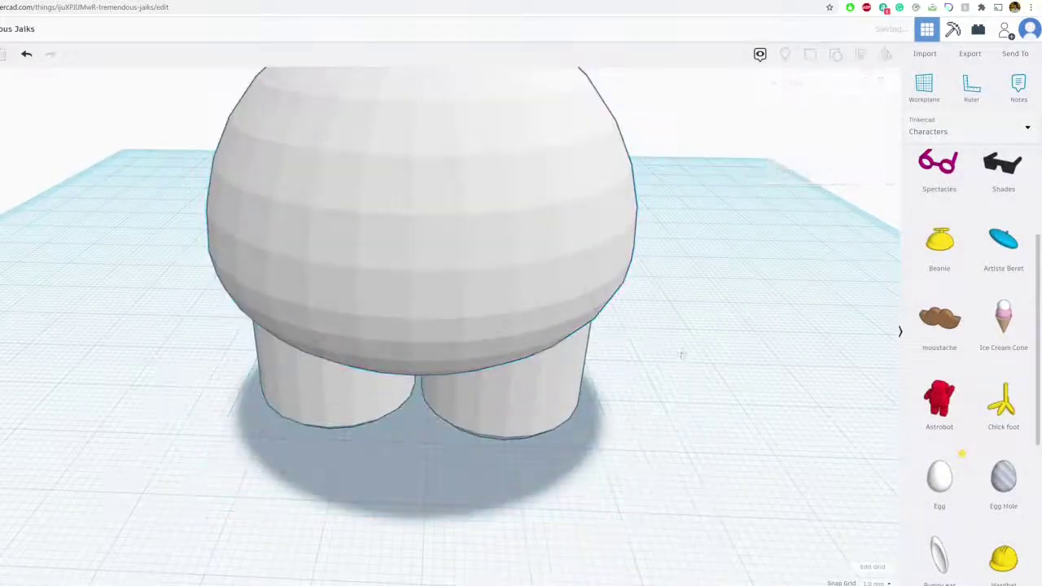
{"action": "right_click_drag", "start_coordinate": [681, 353], "coordinate": [657, 328]}
{"action": "scroll", "coordinate": [656, 328], "scroll_direction": "down", "scroll_amount": 3}
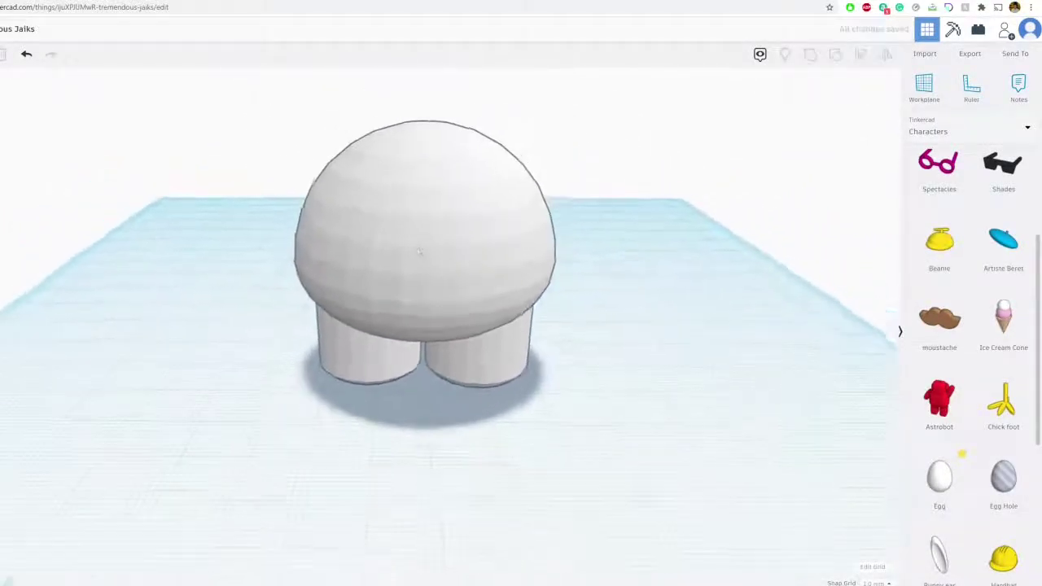
{"action": "scroll", "coordinate": [953, 162], "scroll_direction": "up", "scroll_amount": 2}
Check the Olaf reference picture again, then add a sphere from Basic Shapes on top of the egg body
{"action": "left_click", "coordinate": [952, 131]}
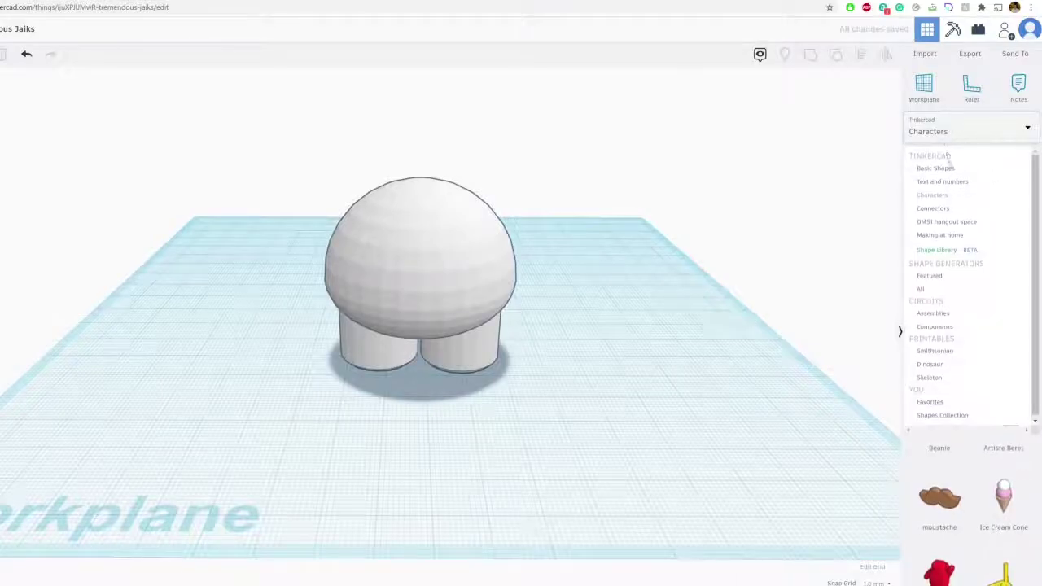
{"action": "left_click", "coordinate": [404, 274]}
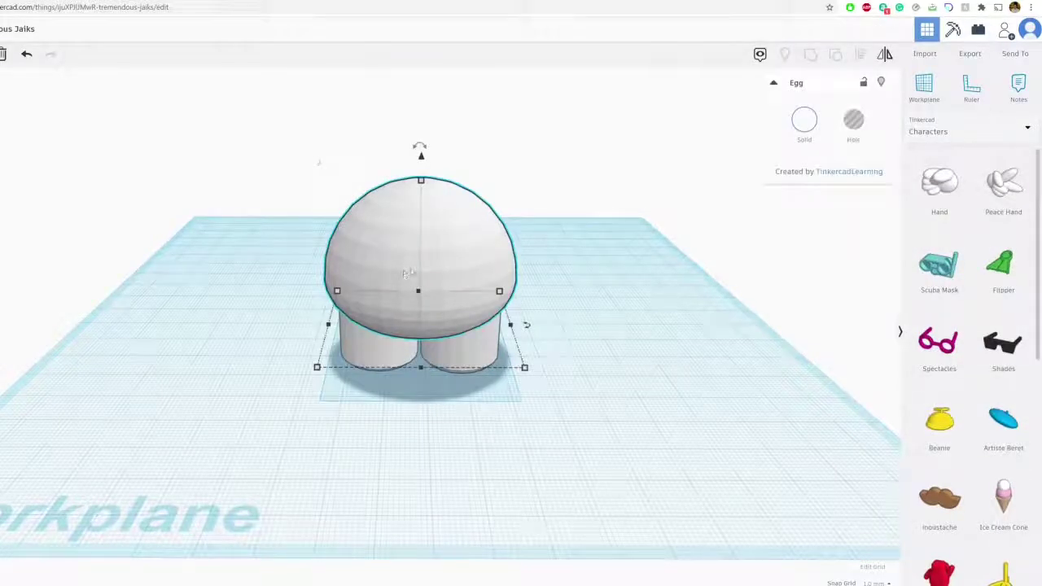
{"action": "key", "text": "ctrl+Tab"}
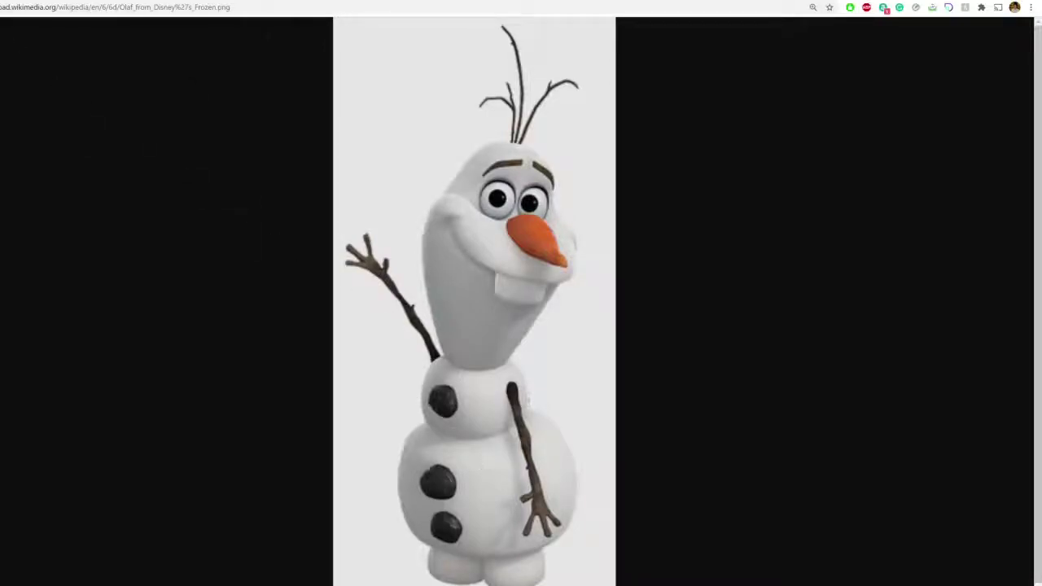
{"action": "key", "text": "ctrl+shift+Tab"}
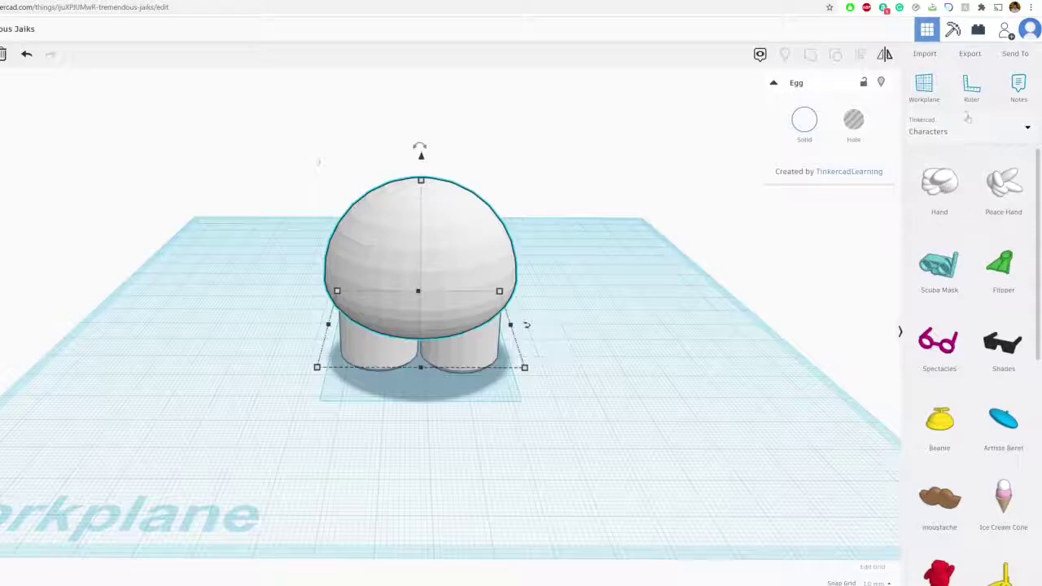
{"action": "left_click", "coordinate": [967, 122]}
{"action": "left_click", "coordinate": [967, 166]}
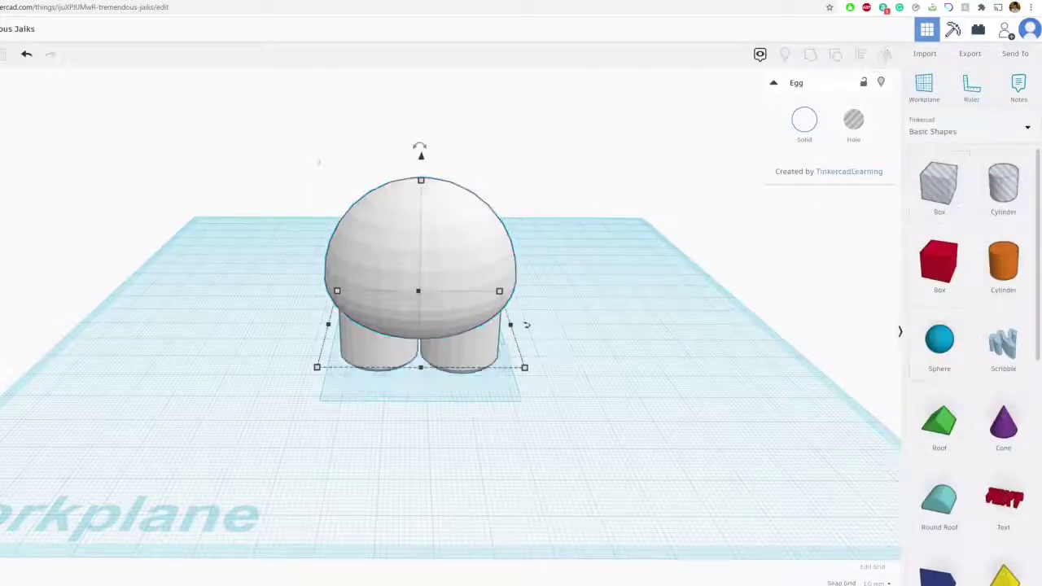
{"action": "left_click_drag", "start_coordinate": [940, 340], "coordinate": [419, 352]}
{"action": "left_click_drag", "start_coordinate": [418, 279], "coordinate": [423, 220]}
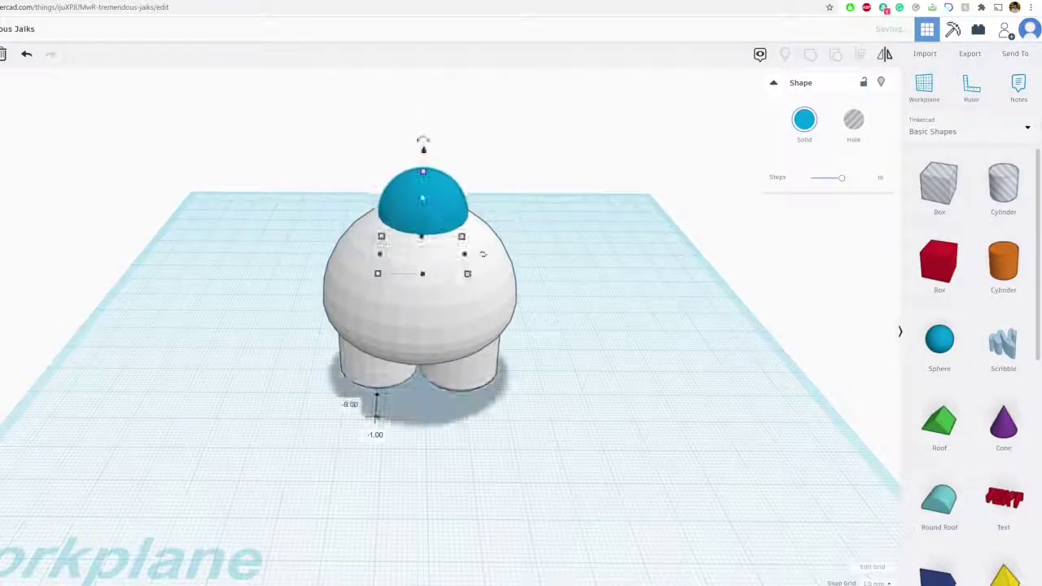
Enlarge the blue sphere proportionally, lower it partly into the egg body and centre it over the body
{"action": "left_click_drag", "start_coordinate": [423, 173], "coordinate": [505, 118], "text": "shift"}
{"action": "left_click_drag", "start_coordinate": [424, 118], "coordinate": [425, 144]}
{"action": "right_click_drag", "start_coordinate": [544, 177], "coordinate": [498, 276]}
{"action": "left_click_drag", "start_coordinate": [499, 280], "coordinate": [481, 279]}
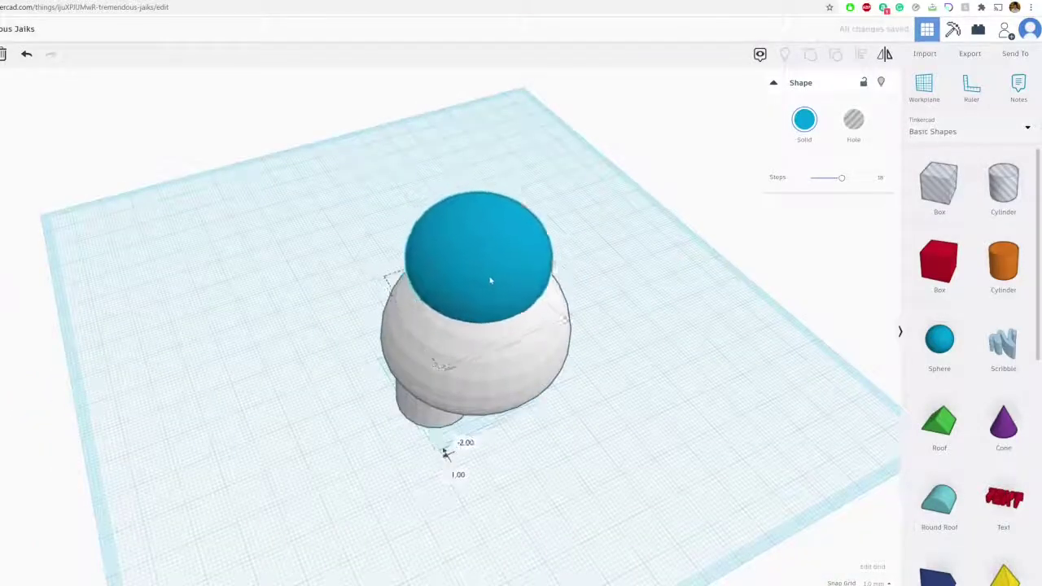
Colour the blue upper-body sphere white
{"action": "left_click", "coordinate": [482, 279]}
{"action": "left_click", "coordinate": [805, 119]}
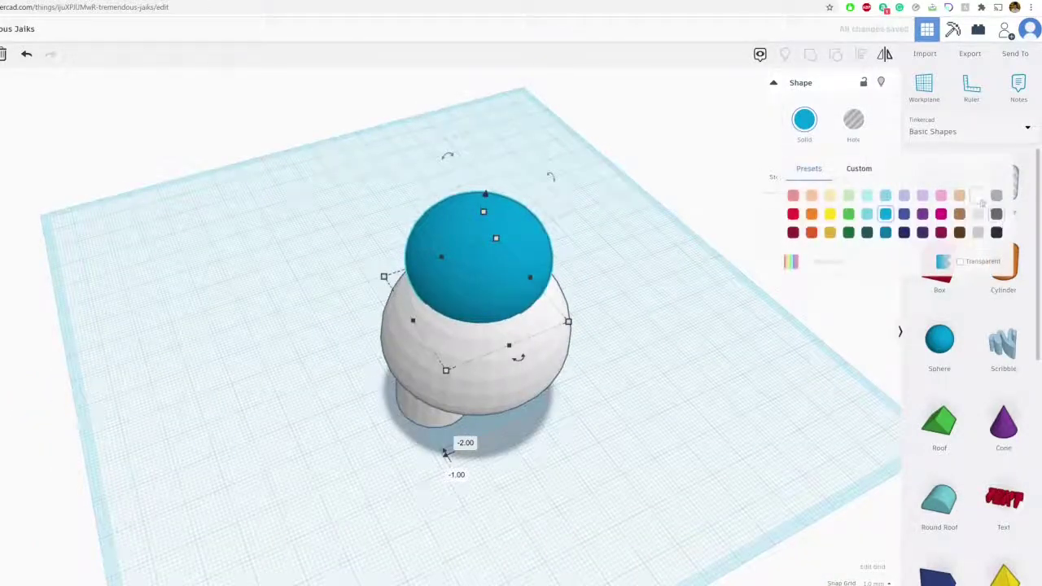
{"action": "left_click", "coordinate": [980, 199]}
{"action": "right_click_drag", "start_coordinate": [567, 435], "coordinate": [616, 333]}
{"action": "left_click", "coordinate": [575, 203]}
Duplicate the white upper-body sphere, scale the copy down proportionally, and check the Olaf reference picture
{"action": "left_click", "coordinate": [486, 192]}
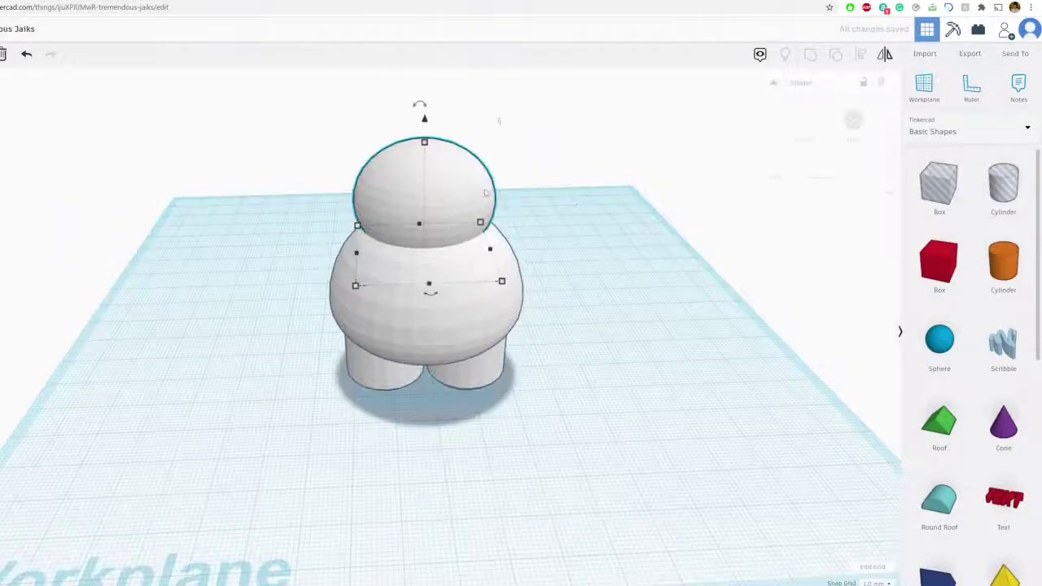
{"action": "key", "text": "ctrl+c"}
{"action": "key", "text": "ctrl+v"}
{"action": "right_click_drag", "start_coordinate": [515, 200], "coordinate": [522, 260]}
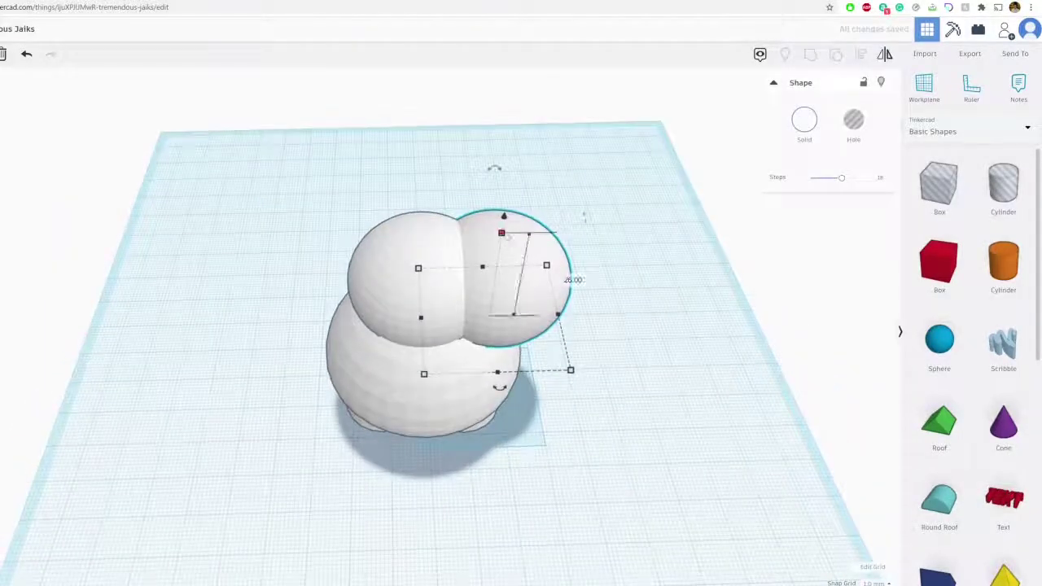
{"action": "left_click_drag", "start_coordinate": [502, 234], "coordinate": [497, 263], "text": "shift"}
{"action": "left_click", "coordinate": [218, 1]}
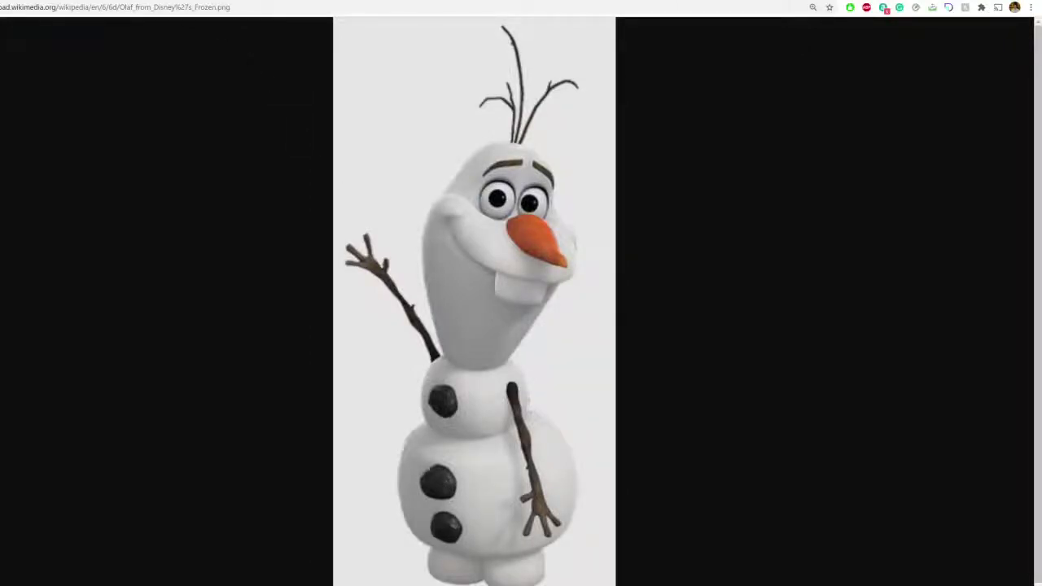
Move the small white sphere copy to the front of the egg body, scale it down to button size and set it against the belly
{"action": "left_click", "coordinate": [89, 0]}
{"action": "scroll", "coordinate": [547, 298], "scroll_direction": "up", "scroll_amount": 3}
{"action": "left_click_drag", "start_coordinate": [563, 293], "coordinate": [454, 372]}
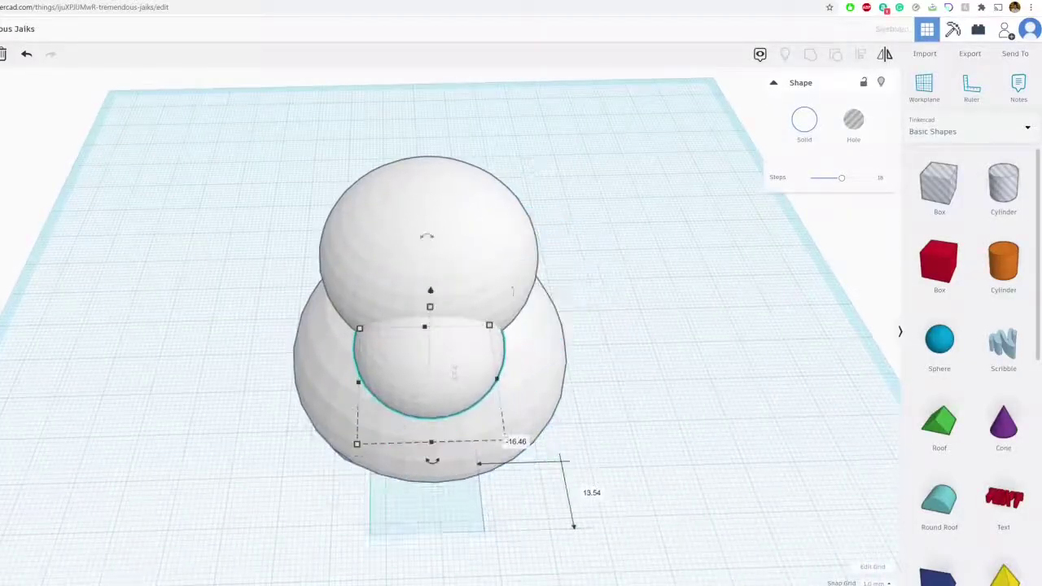
{"action": "left_click_drag", "start_coordinate": [488, 324], "coordinate": [436, 413]}
{"action": "right_click_drag", "start_coordinate": [436, 413], "coordinate": [431, 375]}
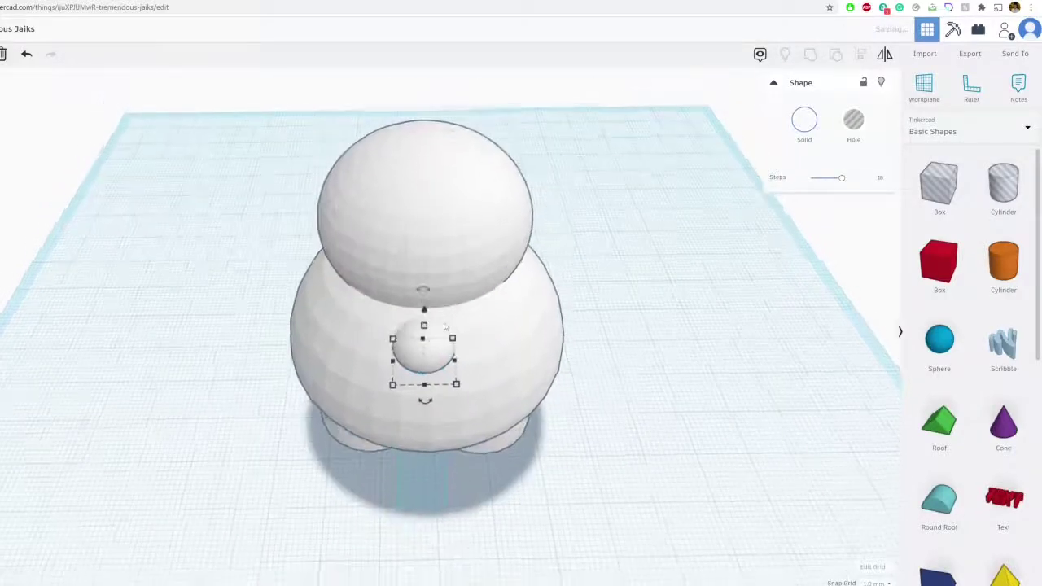
{"action": "mouse_move", "coordinate": [425, 306]}
{"action": "left_mouse_down"}
{"action": "mouse_move", "coordinate": [426, 335]}
{"action": "mouse_move", "coordinate": [424, 314]}
{"action": "left_mouse_up"}
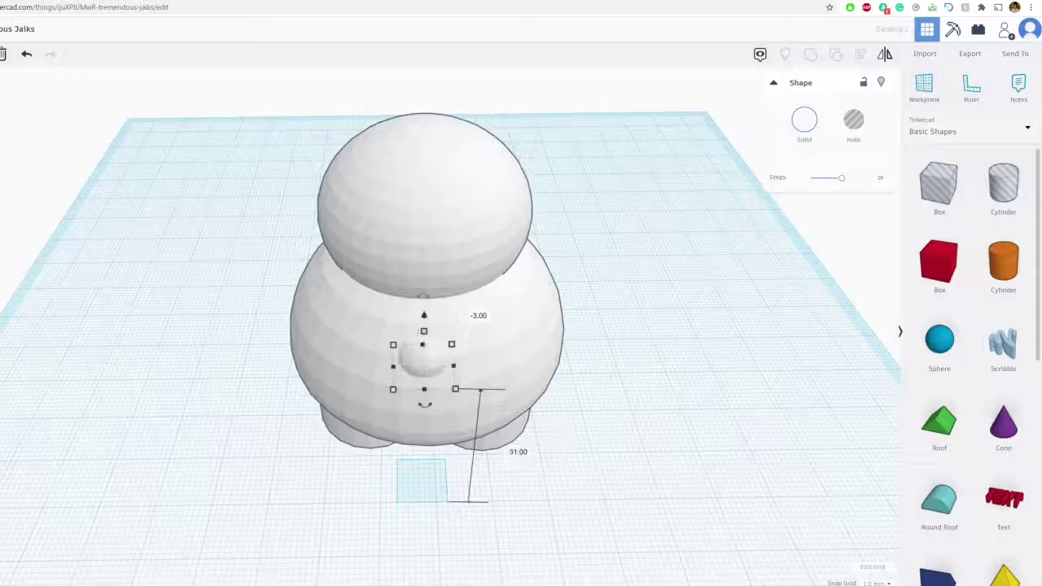
{"action": "left_click_drag", "start_coordinate": [425, 362], "coordinate": [432, 379]}
Add an icosahedron from Basic Shapes beside the snowman, colour it black and scale it down proportionally
{"action": "scroll", "coordinate": [968, 366], "scroll_direction": "down", "scroll_amount": 10}
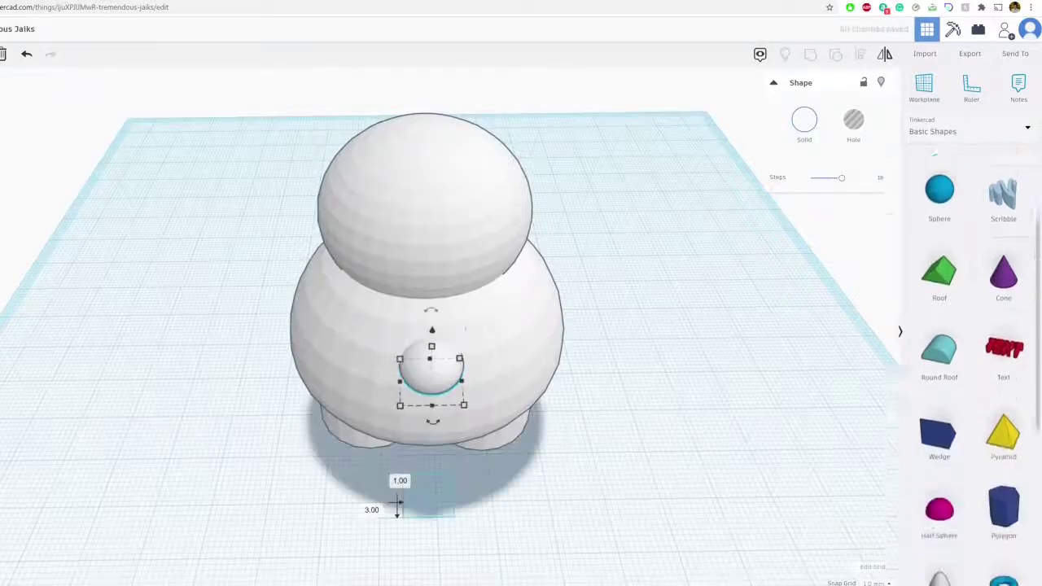
{"action": "left_click_drag", "start_coordinate": [939, 477], "coordinate": [694, 474]}
{"action": "right_click_drag", "start_coordinate": [716, 497], "coordinate": [769, 415]}
{"action": "left_click", "coordinate": [807, 124]}
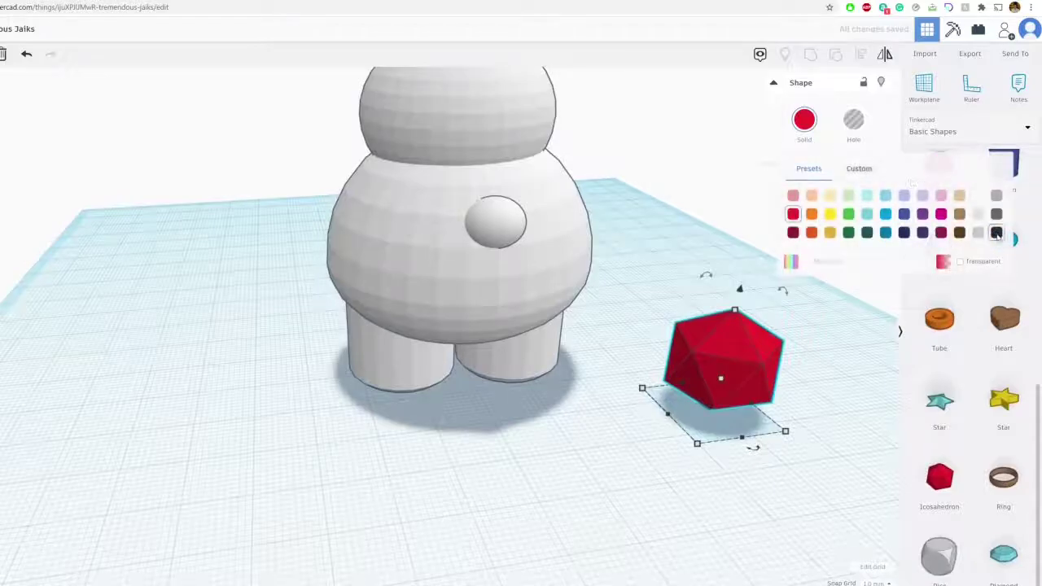
{"action": "left_click", "coordinate": [997, 232]}
{"action": "left_click_drag", "start_coordinate": [735, 315], "coordinate": [729, 350], "text": "shift"}
Colour the small white sphere on the belly black
{"action": "left_click", "coordinate": [573, 281]}
{"action": "left_click", "coordinate": [490, 211]}
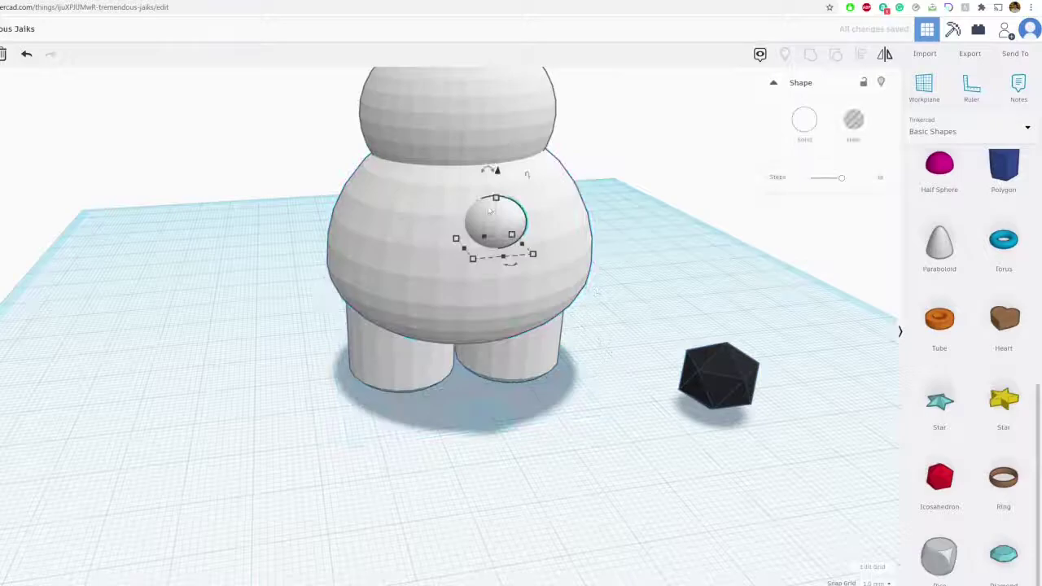
{"action": "left_click", "coordinate": [812, 115]}
{"action": "left_click", "coordinate": [995, 235]}
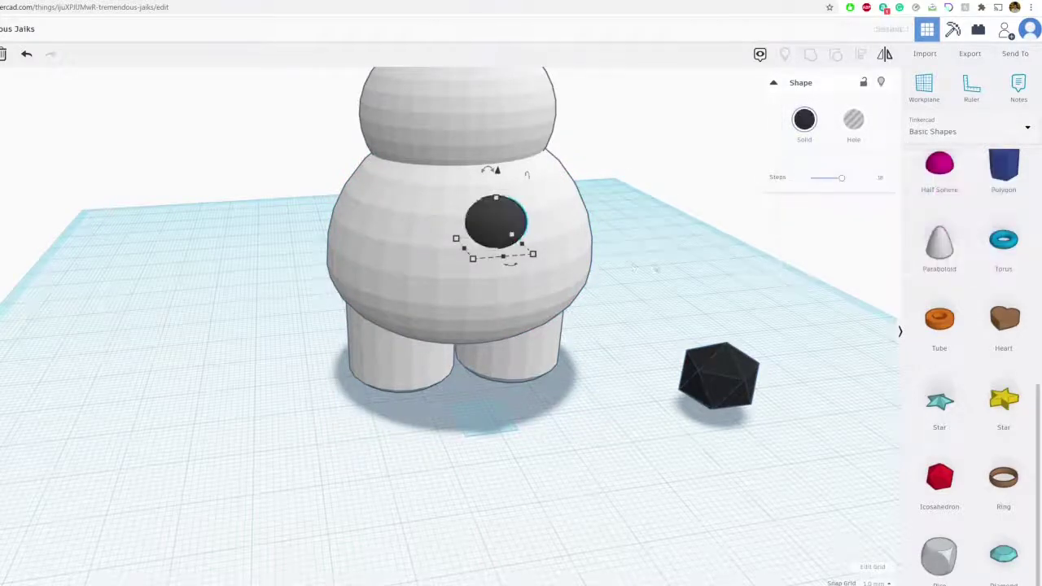
Lower the black button to the lower part of the belly
{"action": "right_click_drag", "start_coordinate": [718, 244], "coordinate": [667, 267]}
{"action": "left_click", "coordinate": [667, 267]}
{"action": "left_click", "coordinate": [425, 234]}
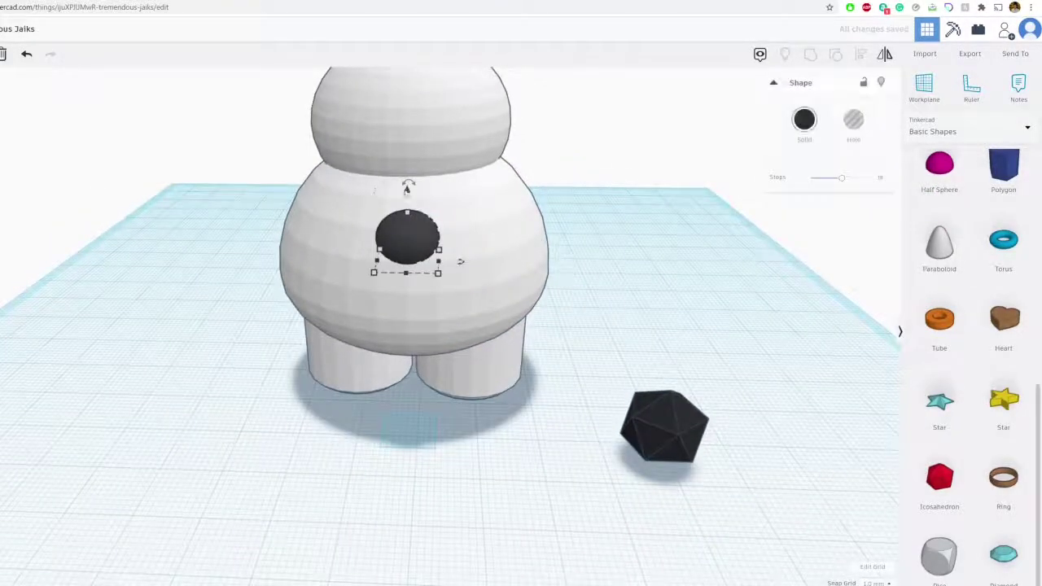
{"action": "left_click_drag", "start_coordinate": [407, 188], "coordinate": [409, 238]}
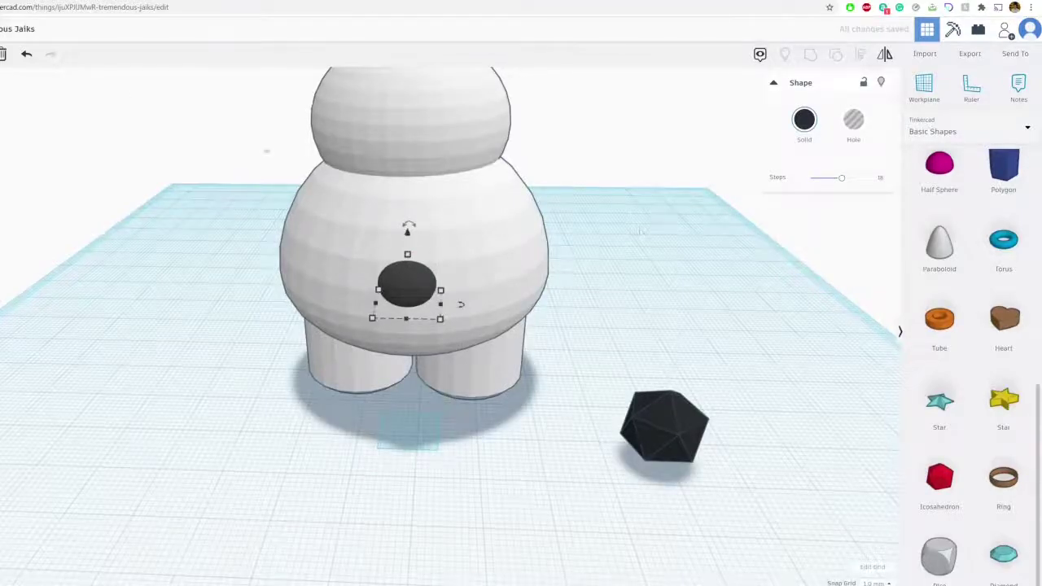
Duplicate the black button twice, placing one copy above it on the belly and the other on the front of the upper-body sphere
{"action": "key", "text": "ctrl+d"}
{"action": "left_click_drag", "start_coordinate": [406, 233], "coordinate": [407, 210]}
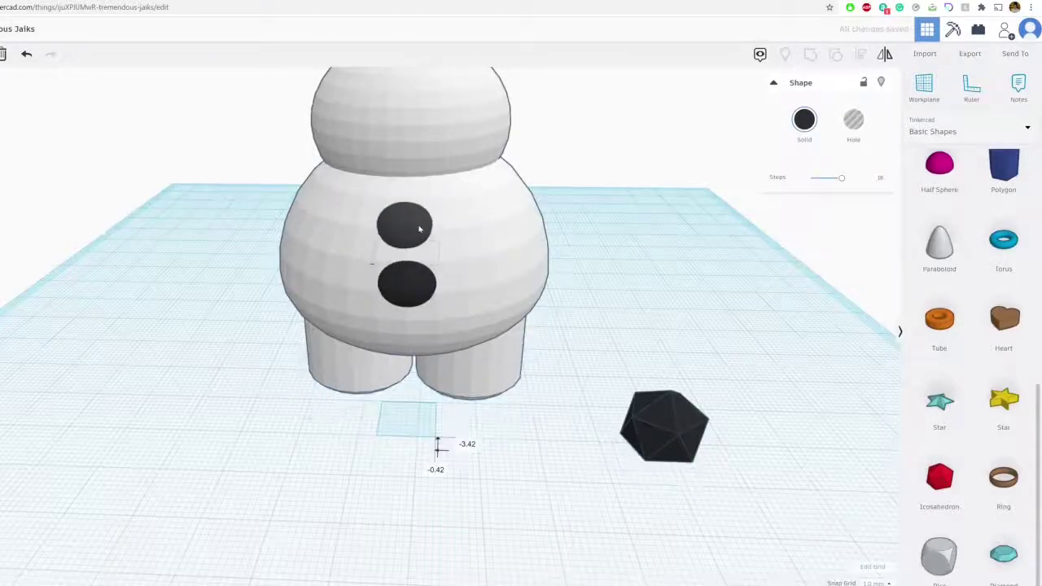
{"action": "key", "text": "ctrl+d"}
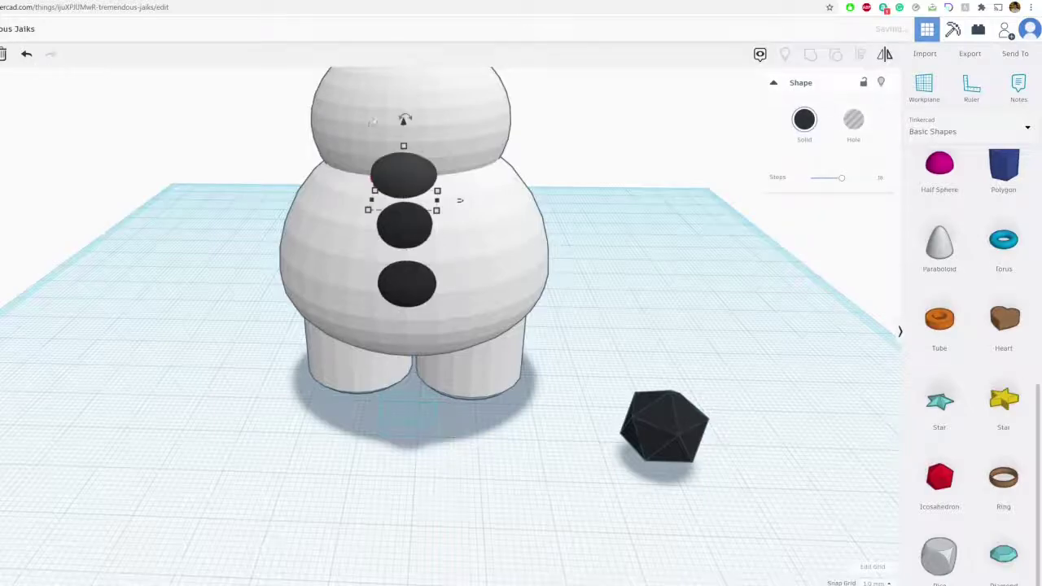
{"action": "right_click_drag", "start_coordinate": [423, 252], "coordinate": [467, 252]}
{"action": "left_click_drag", "start_coordinate": [460, 142], "coordinate": [462, 98]}
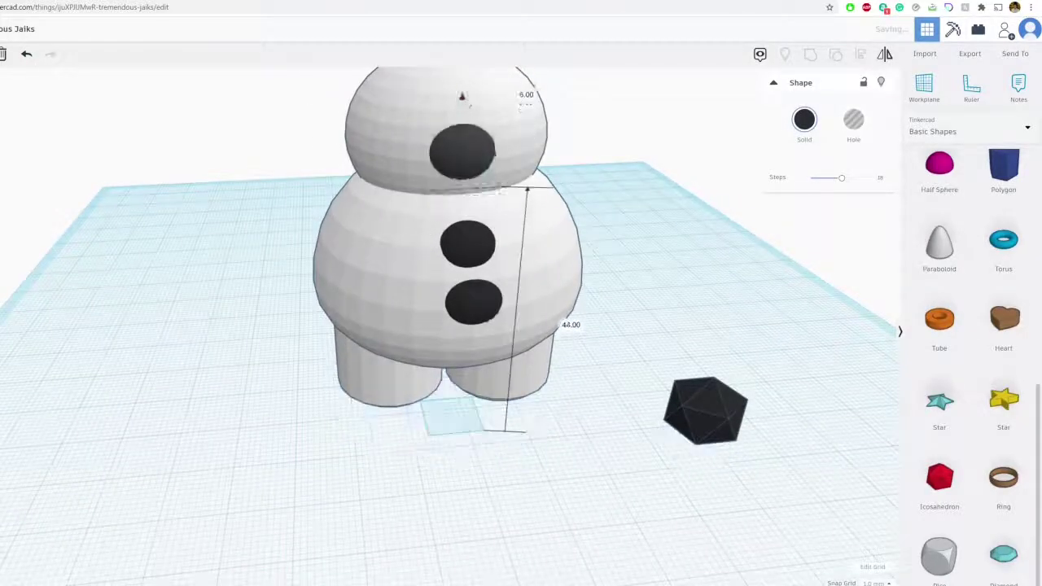
Nudge the white upper-body sphere slightly back behind the uppermost black button
{"action": "right_click_drag", "start_coordinate": [543, 201], "coordinate": [415, 250]}
{"action": "left_click", "coordinate": [327, 237]}
{"action": "left_click", "coordinate": [589, 344]}
{"action": "scroll", "coordinate": [488, 301], "scroll_direction": "down", "scroll_amount": 3}
{"action": "left_click", "coordinate": [434, 222]}
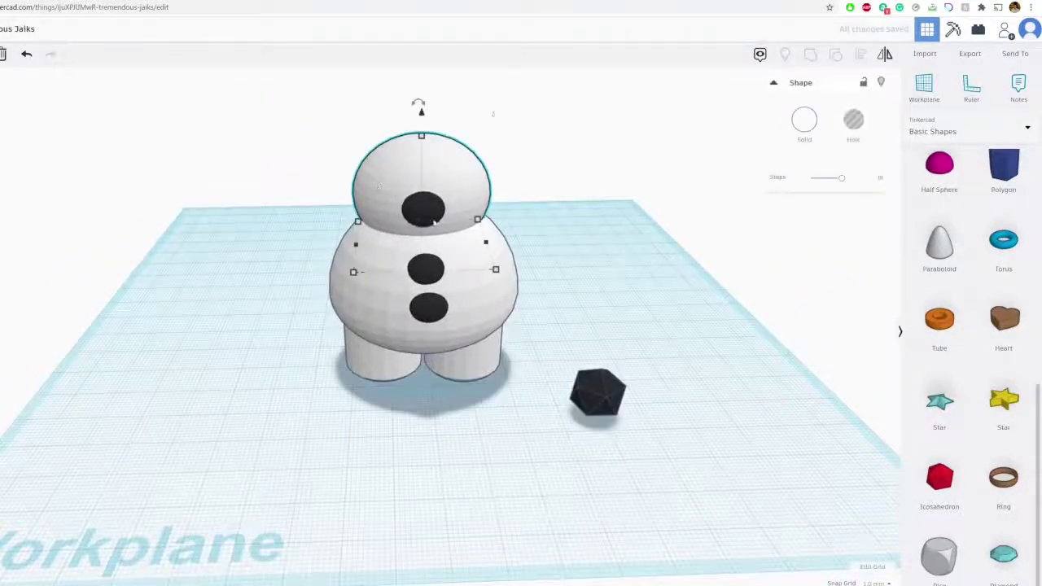
{"action": "left_click_drag", "start_coordinate": [381, 198], "coordinate": [386, 193]}
{"action": "left_click", "coordinate": [318, 170]}
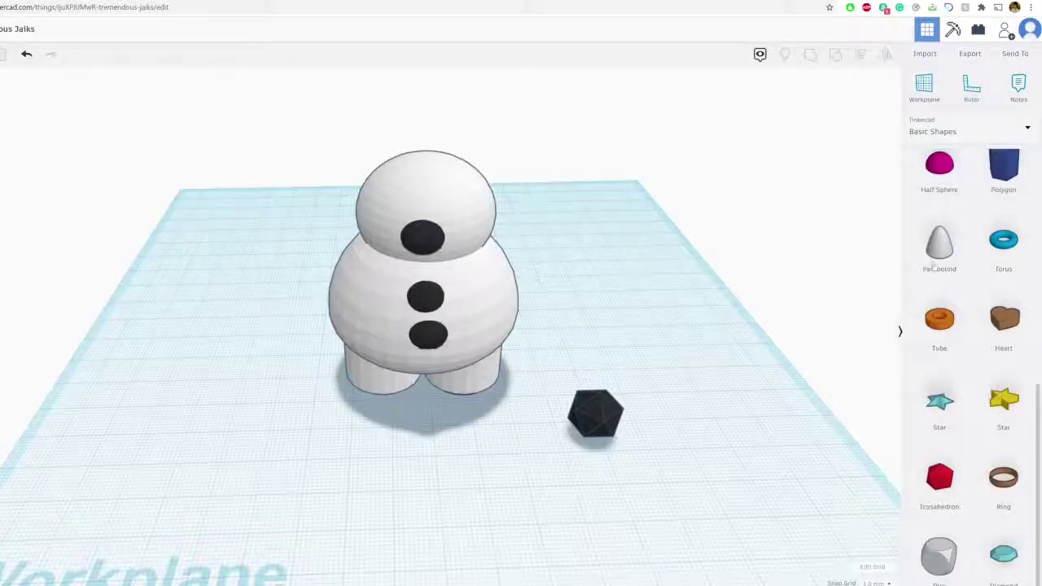
Add a paraboloid from Basic Shapes beside the snowman and mirror it vertically so its wide end faces up
{"action": "left_click_drag", "start_coordinate": [936, 254], "coordinate": [560, 364]}
{"action": "right_click_drag", "start_coordinate": [635, 371], "coordinate": [562, 324]}
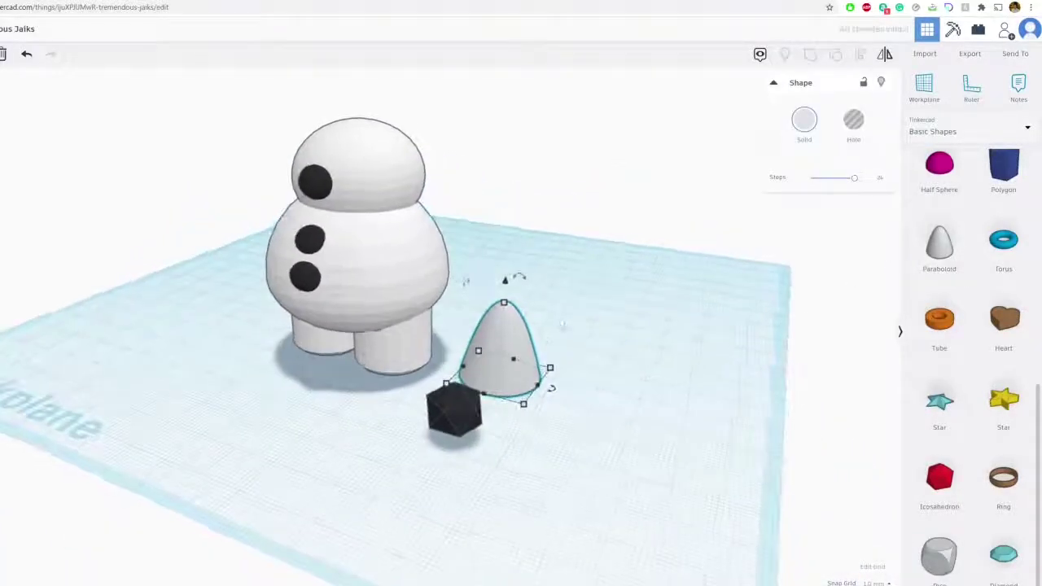
{"action": "left_click", "coordinate": [884, 54]}
{"action": "left_click", "coordinate": [543, 366]}
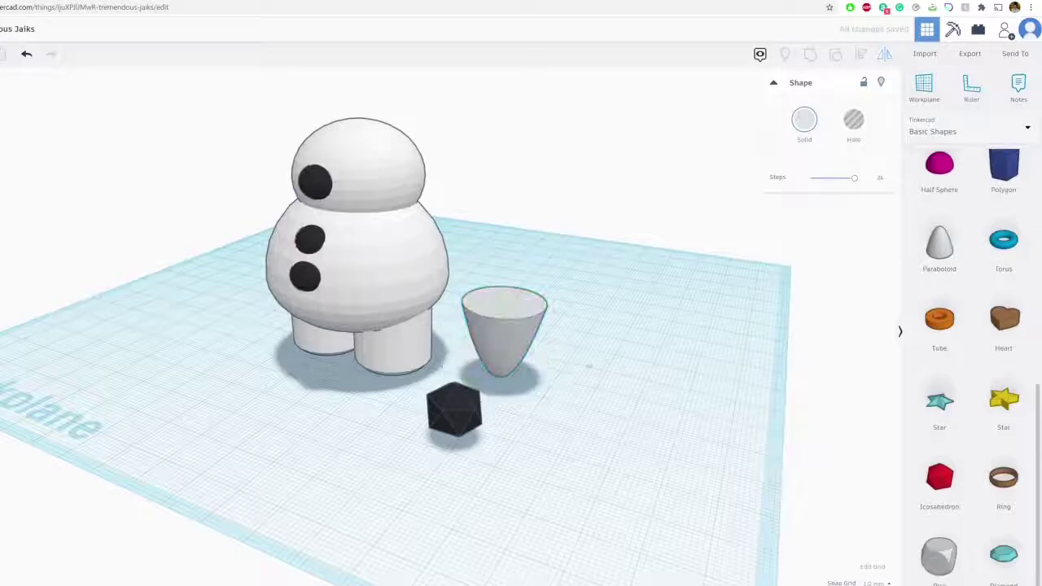
Move the upside-down paraboloid to the snowman, raise it into the upper-body sphere and centre it there
{"action": "left_click_drag", "start_coordinate": [513, 334], "coordinate": [379, 308]}
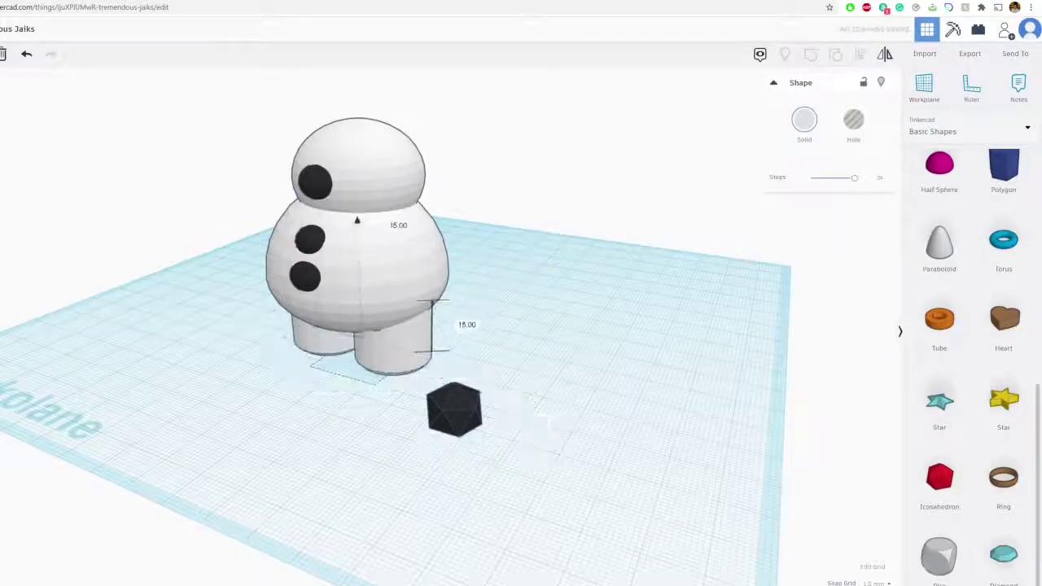
{"action": "left_click_drag", "start_coordinate": [357, 220], "coordinate": [354, 85]}
{"action": "right_click_drag", "start_coordinate": [366, 171], "coordinate": [424, 293]}
{"action": "left_click_drag", "start_coordinate": [383, 302], "coordinate": [370, 274]}
Colour the upside-down paraboloid white
{"action": "left_click", "coordinate": [805, 121]}
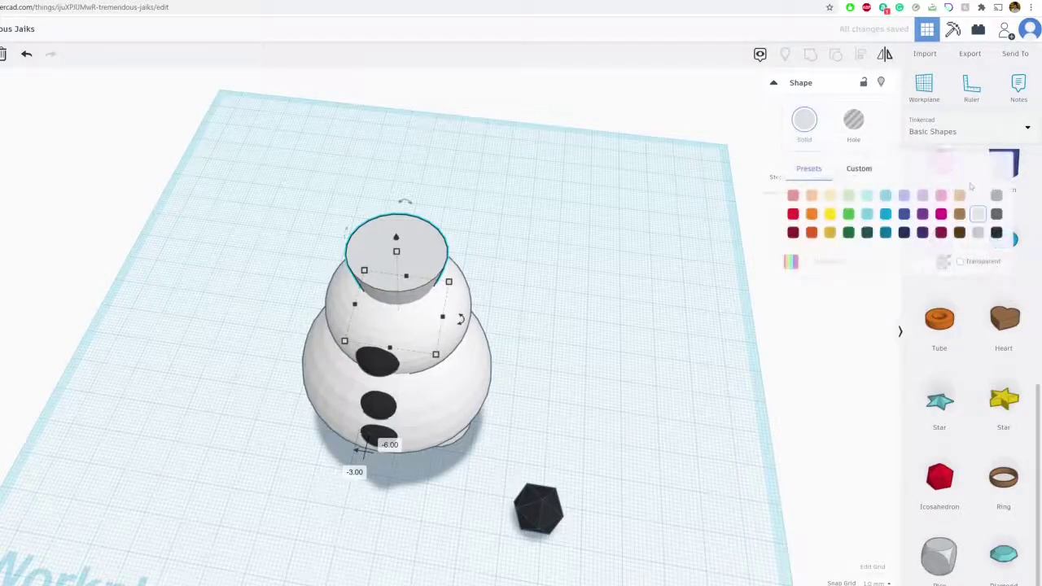
{"action": "left_click", "coordinate": [974, 193]}
{"action": "right_click_drag", "start_coordinate": [514, 315], "coordinate": [521, 261]}
{"action": "middle_click_drag", "start_coordinate": [477, 262], "coordinate": [537, 319]}
{"action": "right_click_drag", "start_coordinate": [468, 302], "coordinate": [486, 272]}
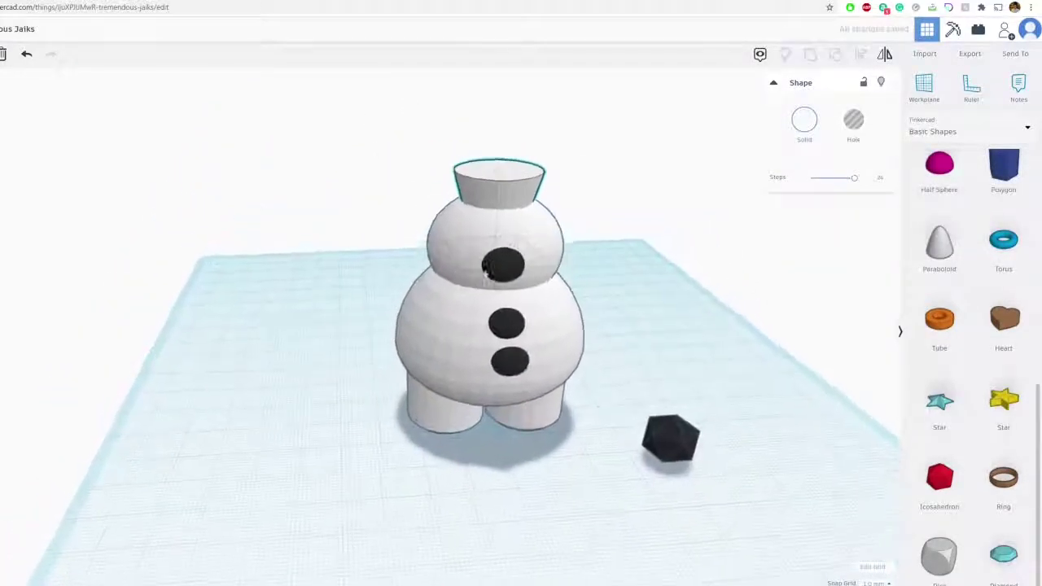
Enlarge the upside-down paraboloid proportionally and trim its width slightly at two corners
{"action": "middle_click_drag", "start_coordinate": [486, 273], "coordinate": [448, 386]}
{"action": "left_click_drag", "start_coordinate": [461, 286], "coordinate": [481, 260], "text": "shift"}
{"action": "left_click_drag", "start_coordinate": [503, 332], "coordinate": [490, 334]}
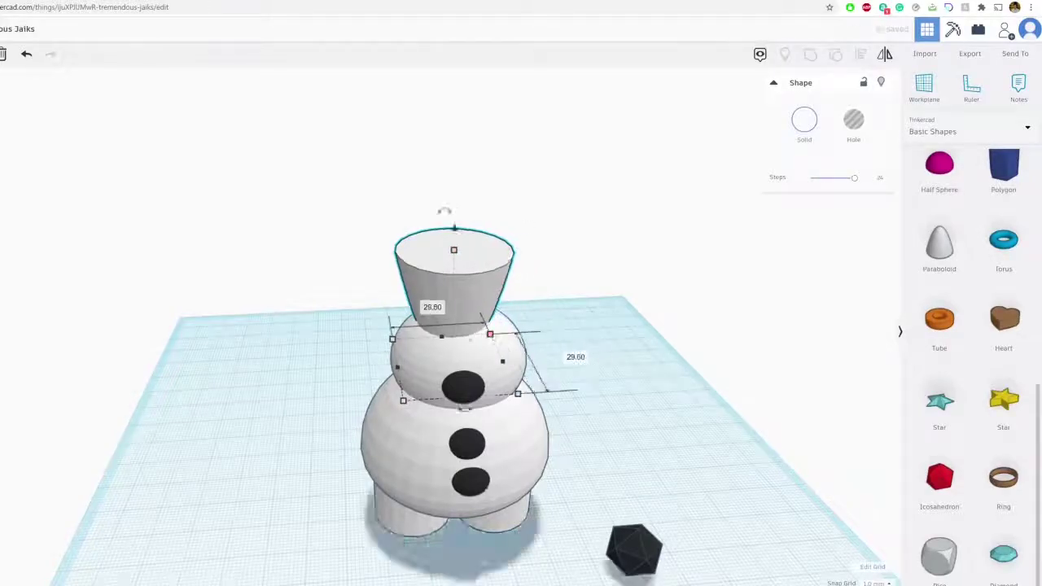
{"action": "left_click_drag", "start_coordinate": [392, 341], "coordinate": [401, 339]}
Adjust the upside-down paraboloid's footprint, recentre it over the upper-body sphere and stretch it to 30 mm tall
{"action": "right_click_drag", "start_coordinate": [432, 352], "coordinate": [589, 405]}
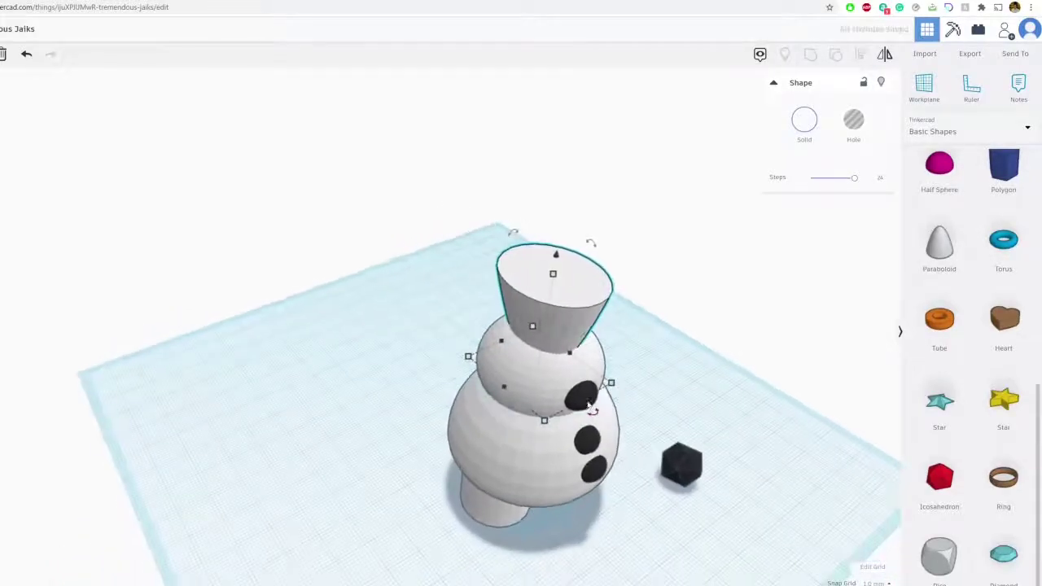
{"action": "left_click_drag", "start_coordinate": [577, 404], "coordinate": [565, 393]}
{"action": "left_click_drag", "start_coordinate": [554, 320], "coordinate": [556, 318]}
{"action": "right_click_drag", "start_coordinate": [556, 319], "coordinate": [420, 220]}
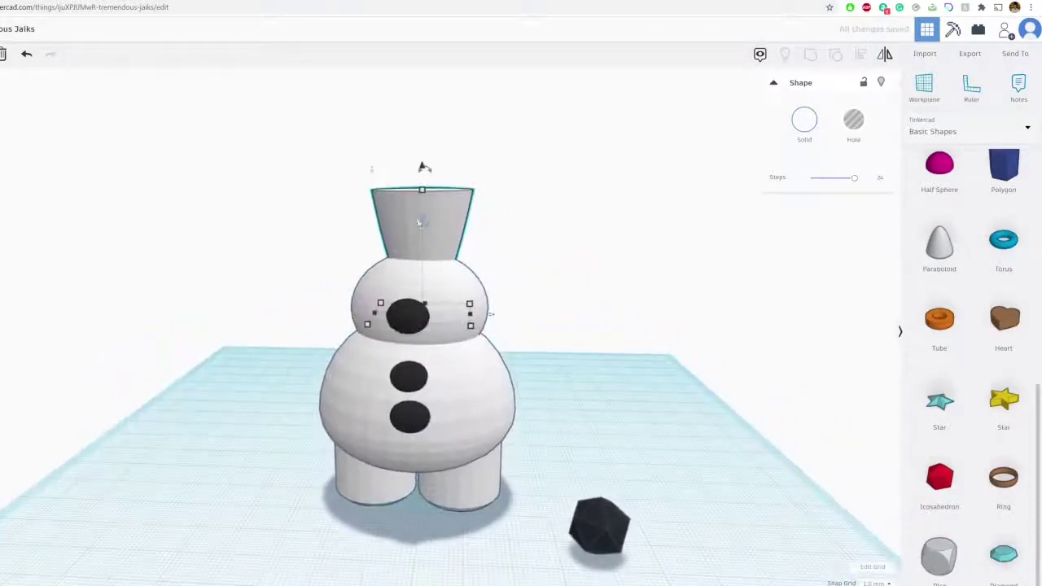
{"action": "left_click_drag", "start_coordinate": [424, 167], "coordinate": [422, 162]}
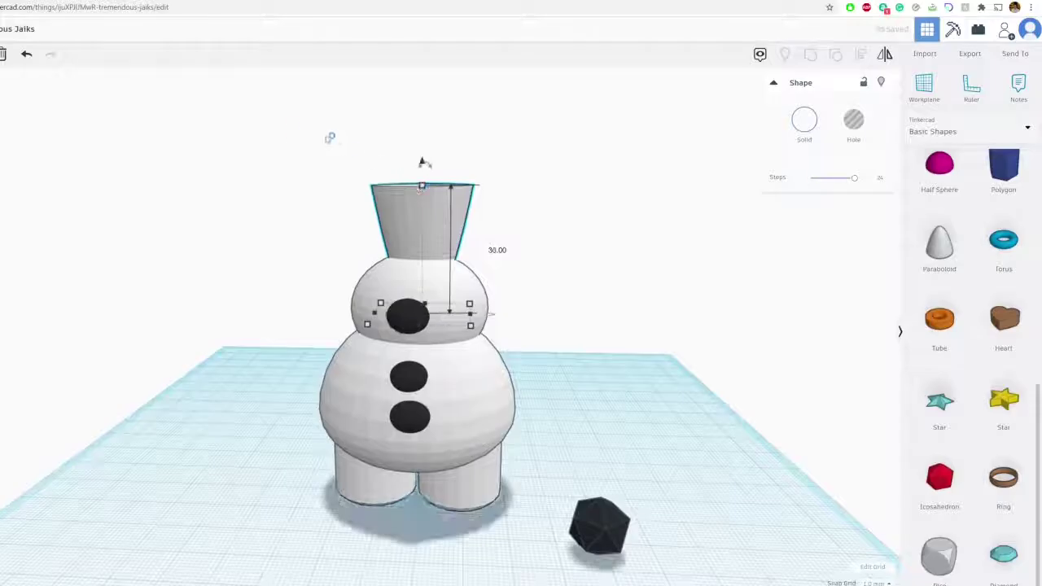
Check the Olaf reference picture, then duplicate the upside-down paraboloid, raise the copy 24 mm and mirror it vertically to point up
{"action": "key", "text": "ctrl+Tab"}
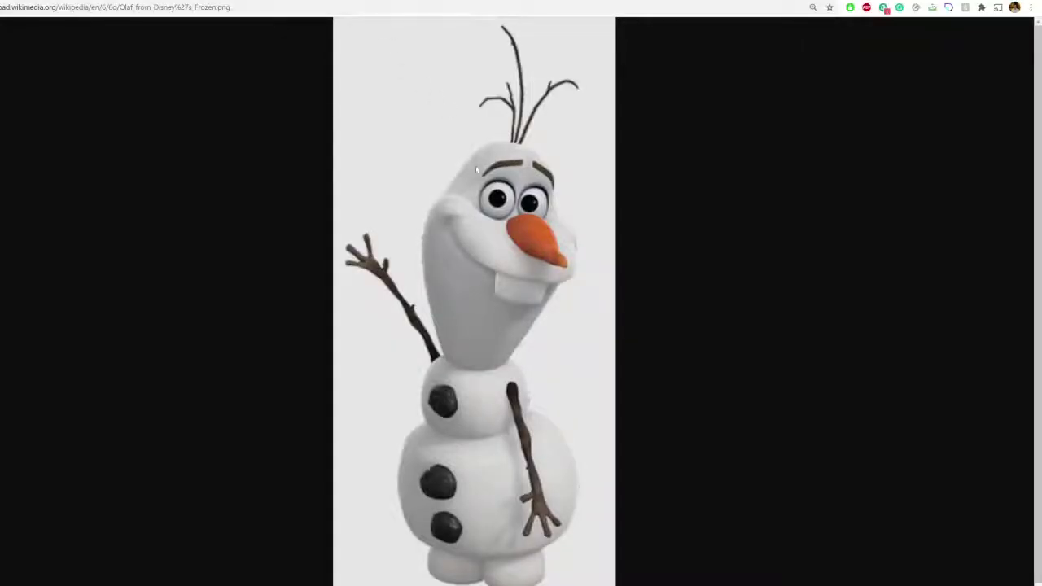
{"action": "key", "text": "ctrl+shift+Tab"}
{"action": "right_click_drag", "start_coordinate": [502, 226], "coordinate": [456, 275]}
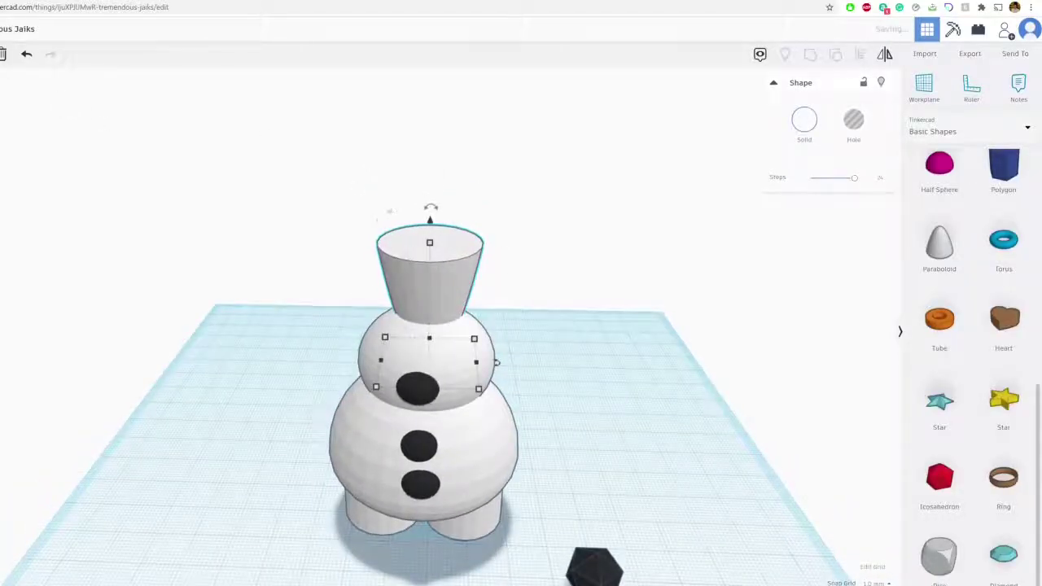
{"action": "left_click_drag", "start_coordinate": [429, 219], "coordinate": [431, 103]}
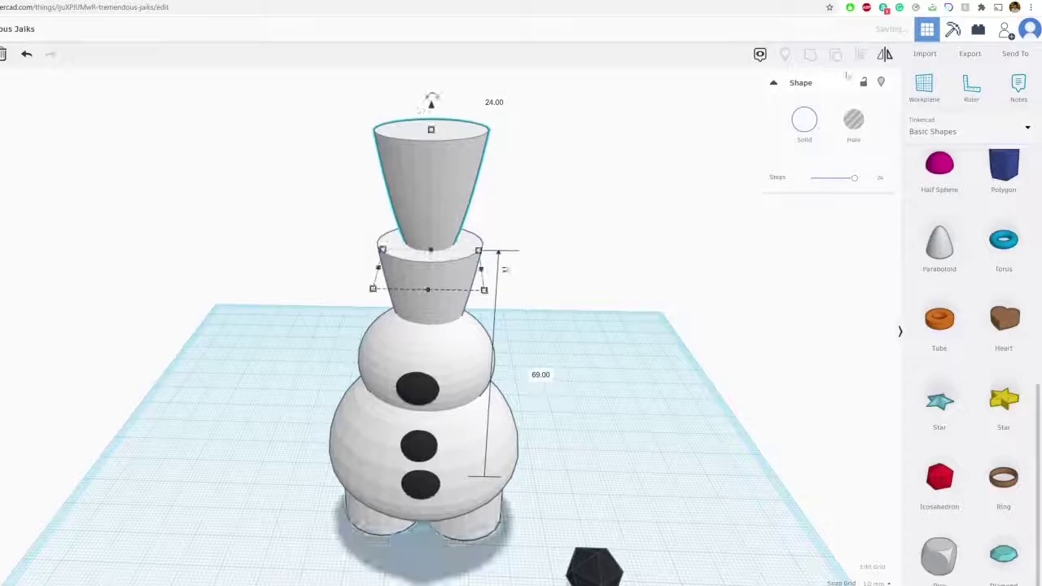
{"action": "left_click", "coordinate": [885, 57]}
{"action": "left_click", "coordinate": [514, 233]}
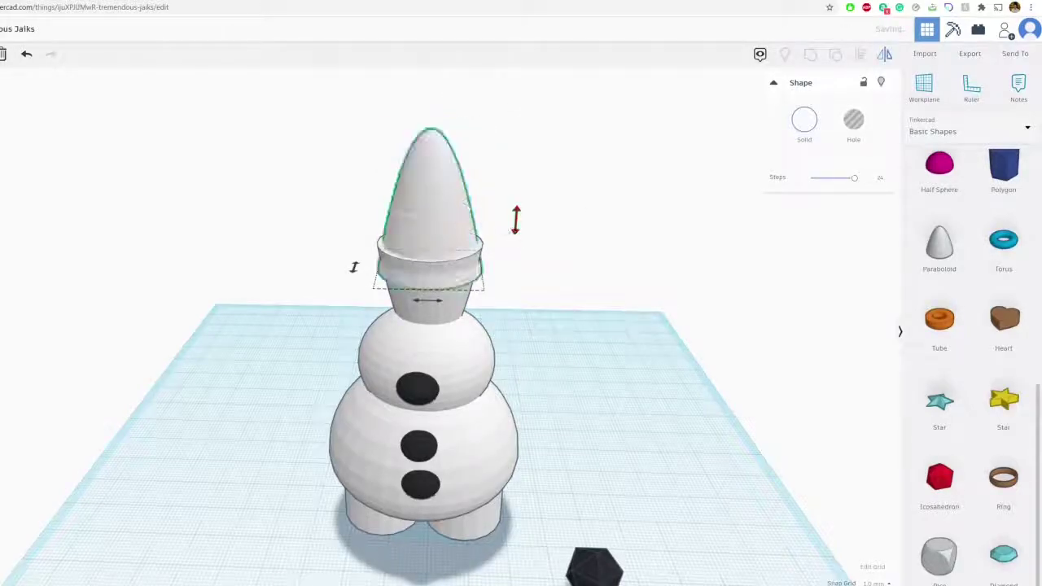
Lower the upright paraboloid until its base meets the wide rim of the upside-down one
{"action": "right_click_drag", "start_coordinate": [472, 181], "coordinate": [574, 198]}
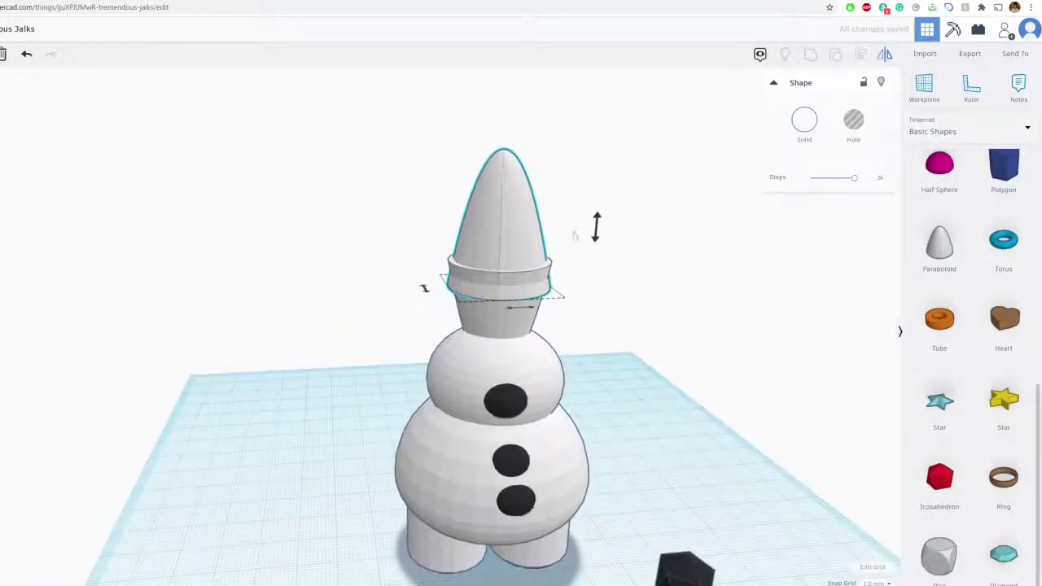
{"action": "left_click", "coordinate": [520, 172]}
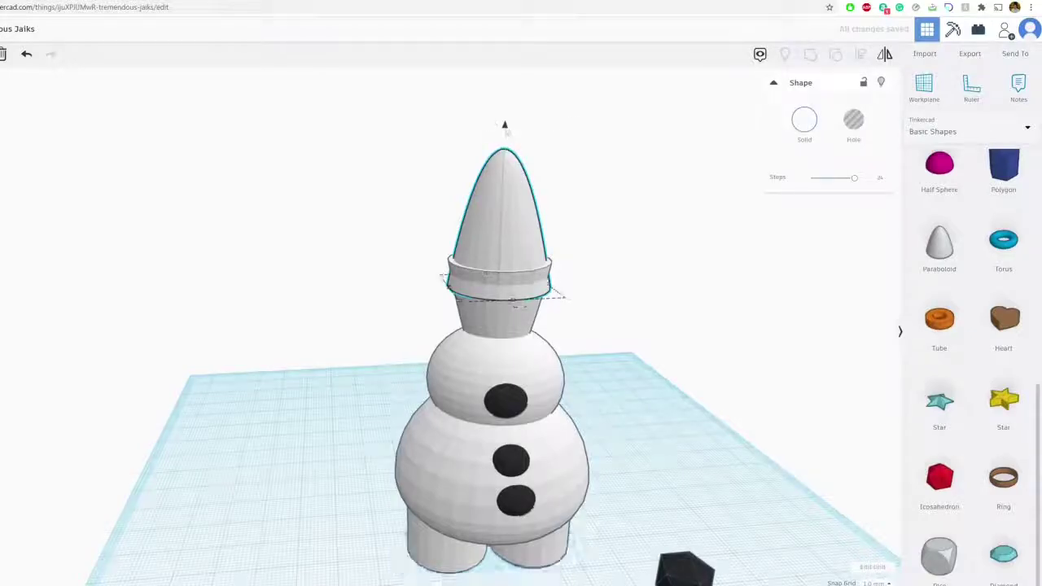
{"action": "left_click_drag", "start_coordinate": [505, 123], "coordinate": [503, 160]}
{"action": "right_click_drag", "start_coordinate": [505, 167], "coordinate": [420, 313]}
{"action": "left_click", "coordinate": [561, 337]}
{"action": "right_click_drag", "start_coordinate": [561, 337], "coordinate": [589, 326]}
Check the Olaf reference picture again, then duplicate the white upper-body sphere and move the copy out to one side
{"action": "key", "text": "ctrl+Tab"}
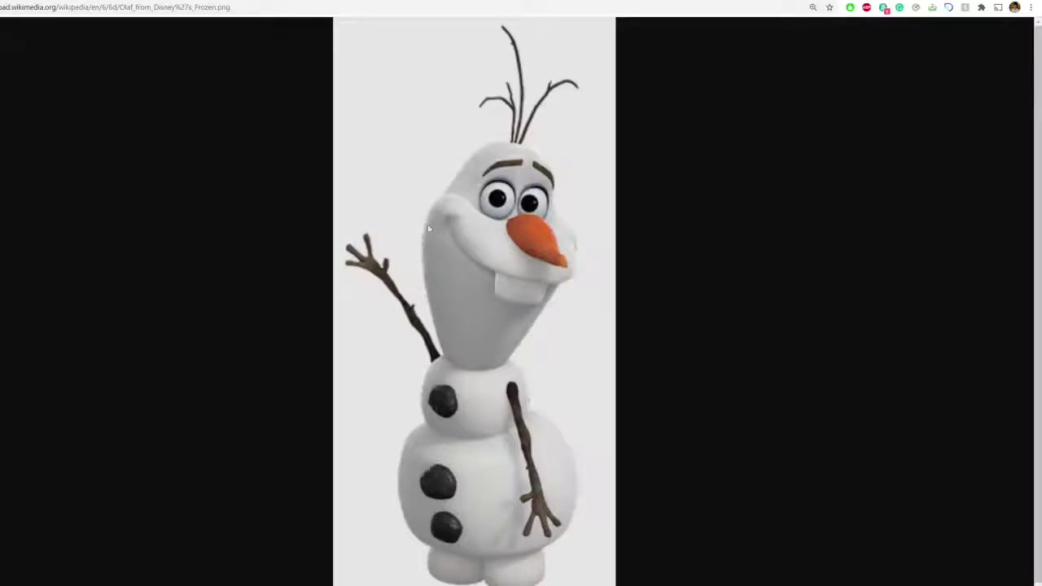
{"action": "key", "text": "ctrl+shift+Tab"}
{"action": "middle_click_drag", "start_coordinate": [558, 284], "coordinate": [489, 226]}
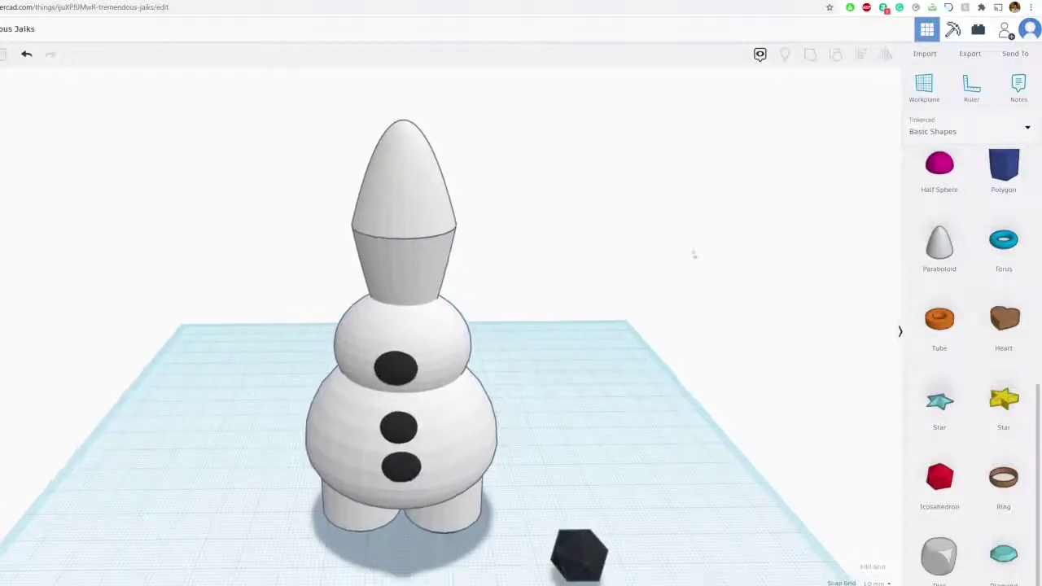
{"action": "scroll", "coordinate": [955, 286], "scroll_direction": "up", "scroll_amount": 5}
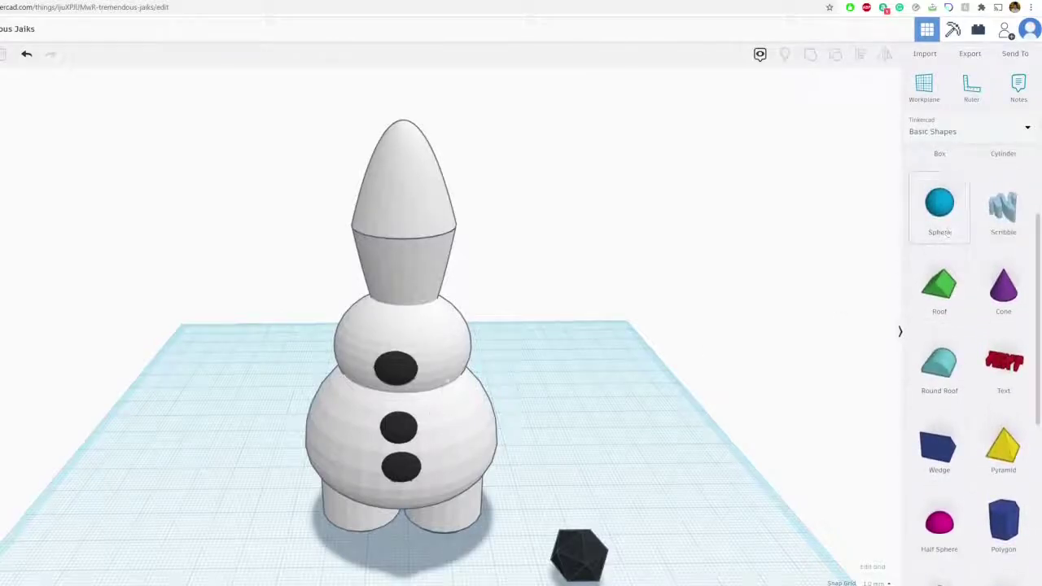
{"action": "left_click", "coordinate": [449, 350]}
{"action": "left_click_drag", "start_coordinate": [449, 350], "coordinate": [514, 350]}
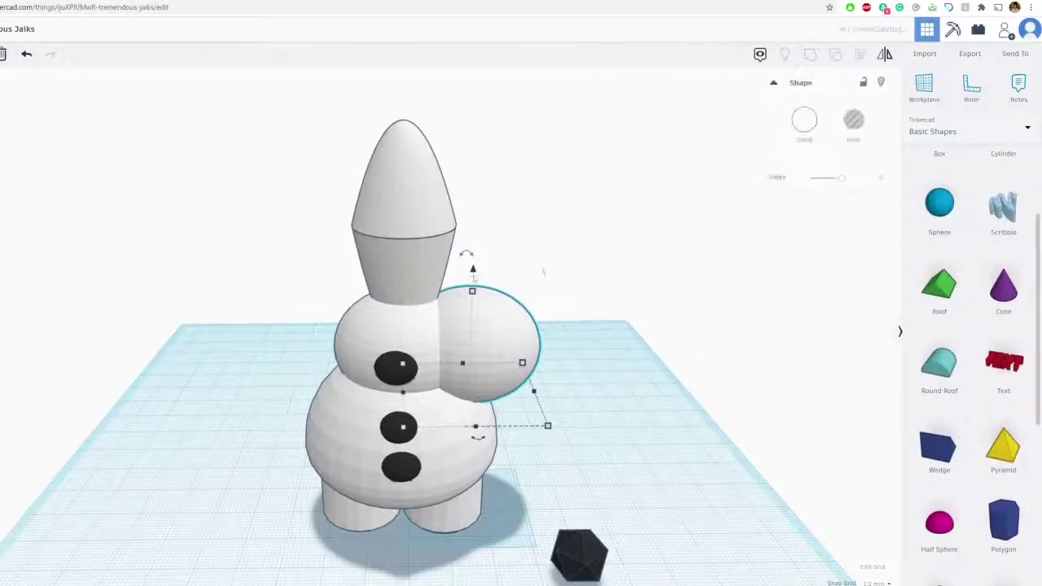
Raise the white sphere copy to head height, centre it over the upright paraboloid and lower it onto the head
{"action": "left_click_drag", "start_coordinate": [473, 269], "coordinate": [478, 87]}
{"action": "right_click_drag", "start_coordinate": [482, 102], "coordinate": [562, 134]}
{"action": "left_click_drag", "start_coordinate": [576, 209], "coordinate": [497, 219]}
{"action": "left_click_drag", "start_coordinate": [500, 123], "coordinate": [500, 143]}
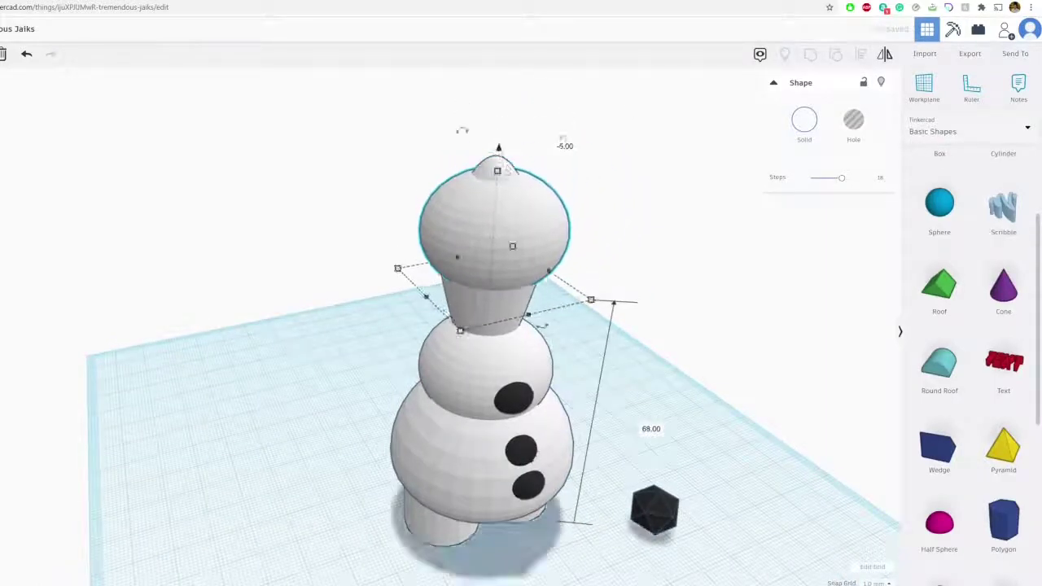
{"action": "left_click", "coordinate": [629, 185]}
{"action": "right_click_drag", "start_coordinate": [642, 219], "coordinate": [381, 233]}
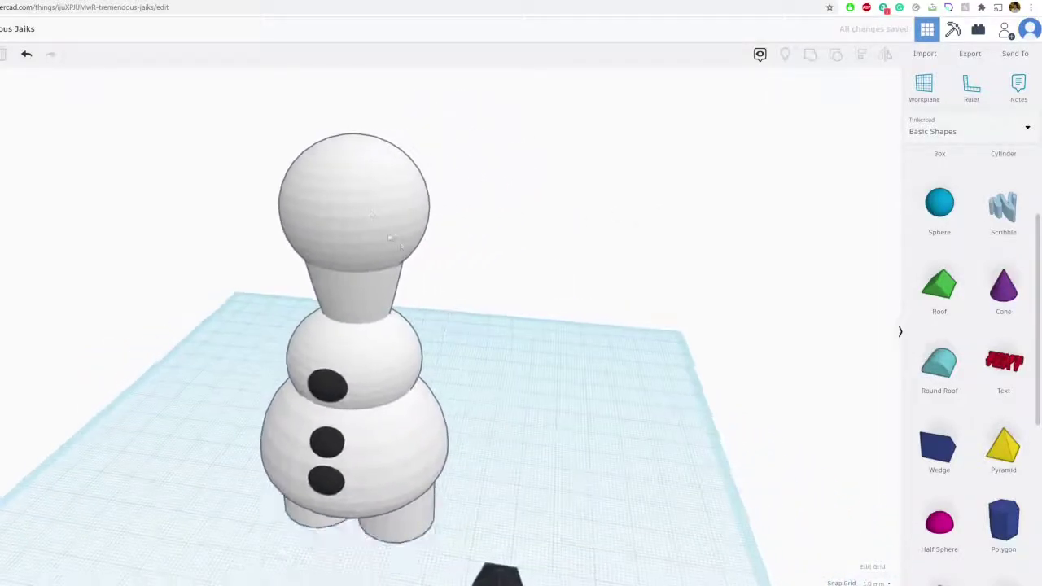
Check the Olaf reference picture, then stretch the white head sphere to a height of 40 mm
{"action": "left_click", "coordinate": [381, 233]}
{"action": "right_click_drag", "start_coordinate": [552, 218], "coordinate": [694, 205]}
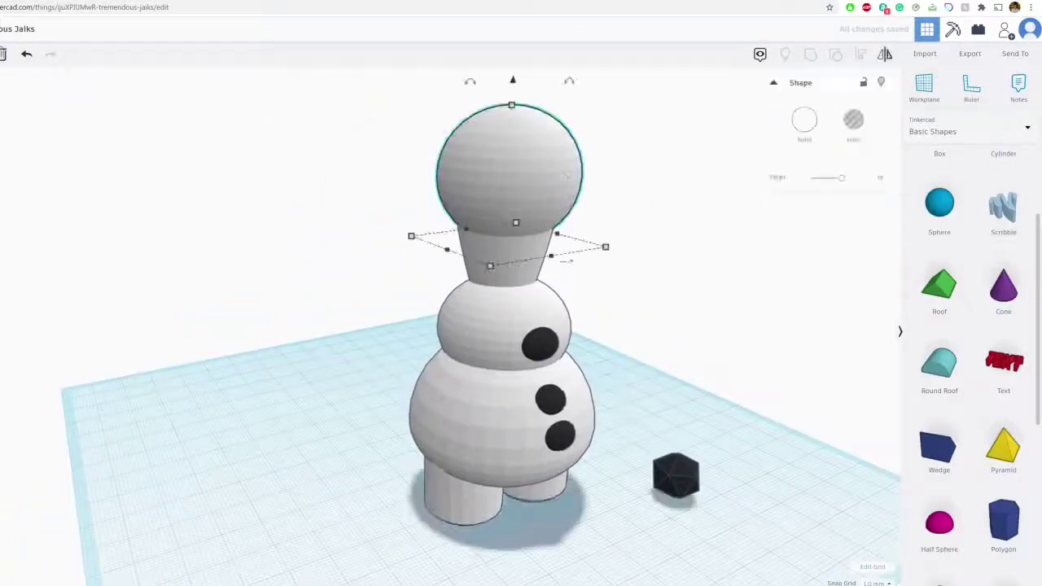
{"action": "key", "text": "ctrl+Tab"}
{"action": "key", "text": "ctrl+Tab"}
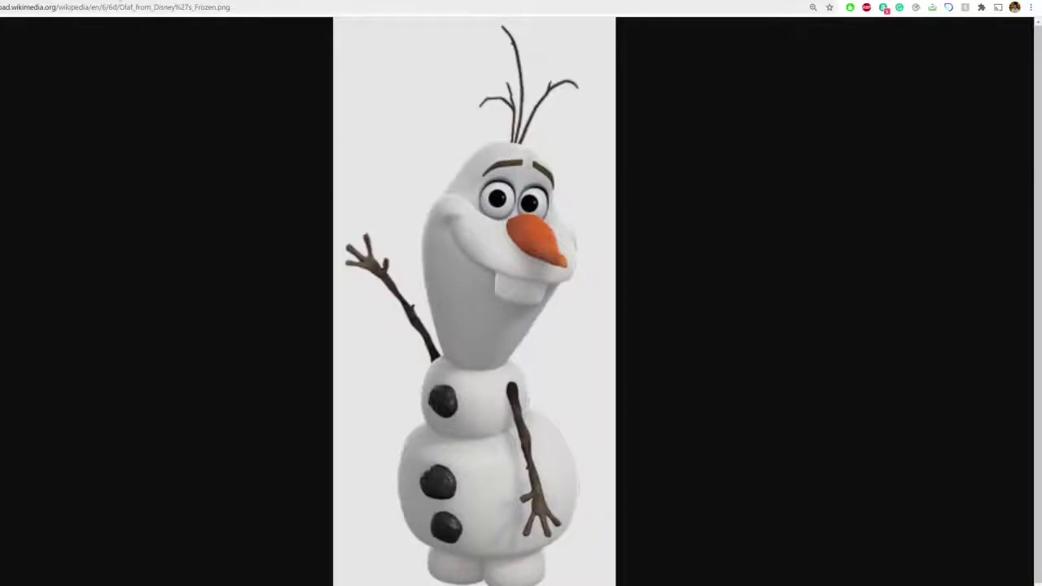
{"action": "left_click", "coordinate": [120, 0]}
{"action": "right_click_drag", "start_coordinate": [529, 212], "coordinate": [459, 220]}
{"action": "left_click_drag", "start_coordinate": [460, 124], "coordinate": [461, 71]}
{"action": "middle_click_drag", "start_coordinate": [462, 73], "coordinate": [432, 162]}
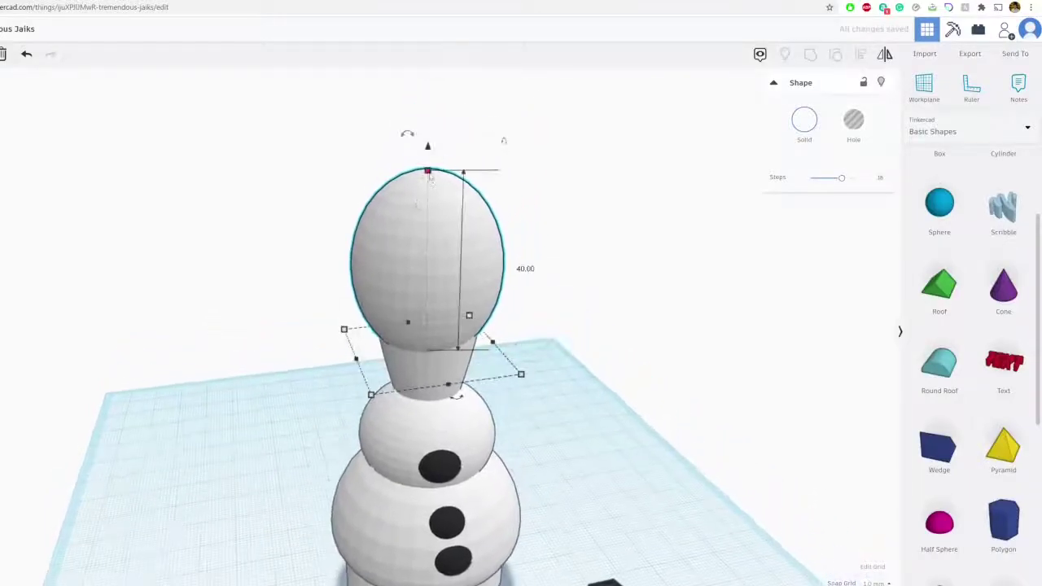
Lower the stretched head sphere onto the neck and delete the upright paraboloid hidden inside it
{"action": "left_click_drag", "start_coordinate": [428, 148], "coordinate": [432, 227]}
{"action": "right_click_drag", "start_coordinate": [436, 234], "coordinate": [470, 236]}
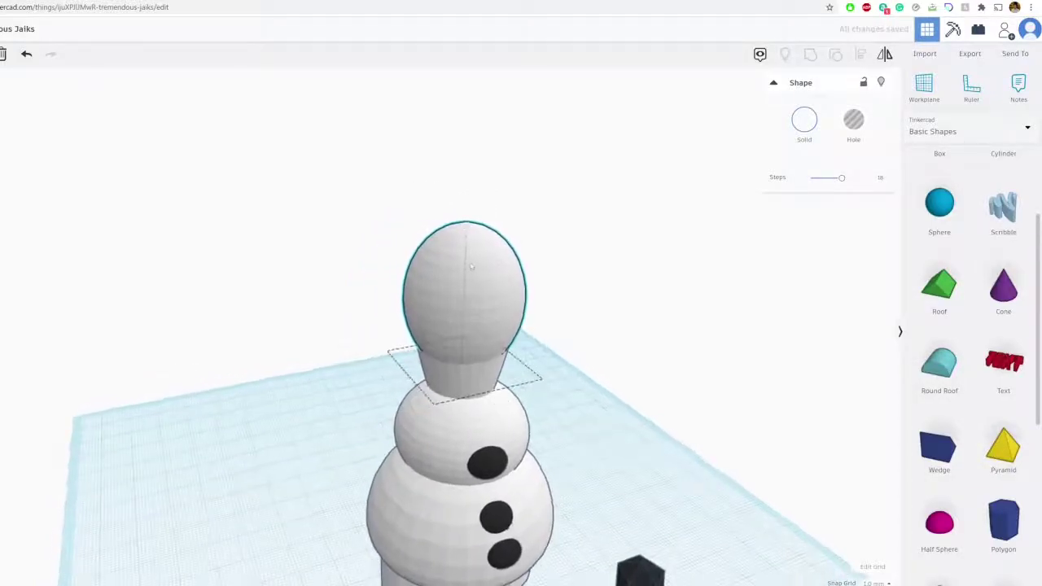
{"action": "left_click_drag", "start_coordinate": [470, 236], "coordinate": [471, 228]}
{"action": "left_click", "coordinate": [453, 322]}
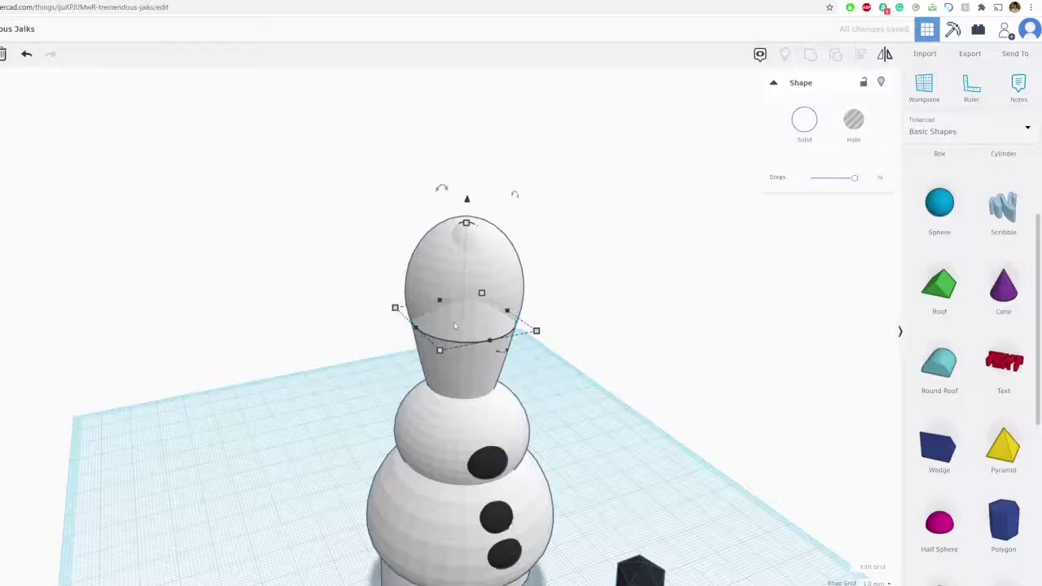
{"action": "key", "text": "Delete"}
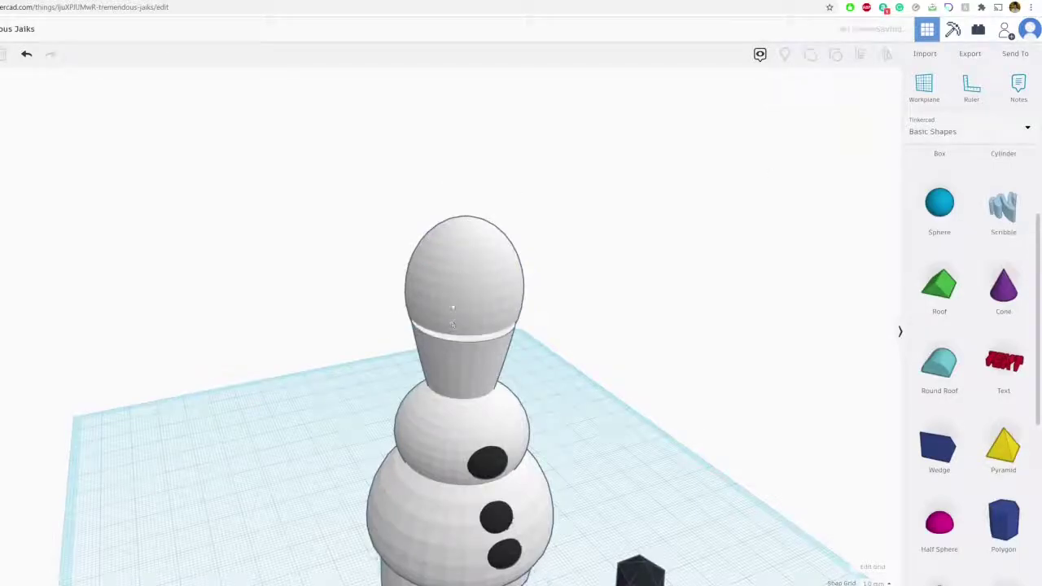
{"action": "left_click", "coordinate": [453, 310]}
{"action": "left_click_drag", "start_coordinate": [454, 306], "coordinate": [457, 307]}
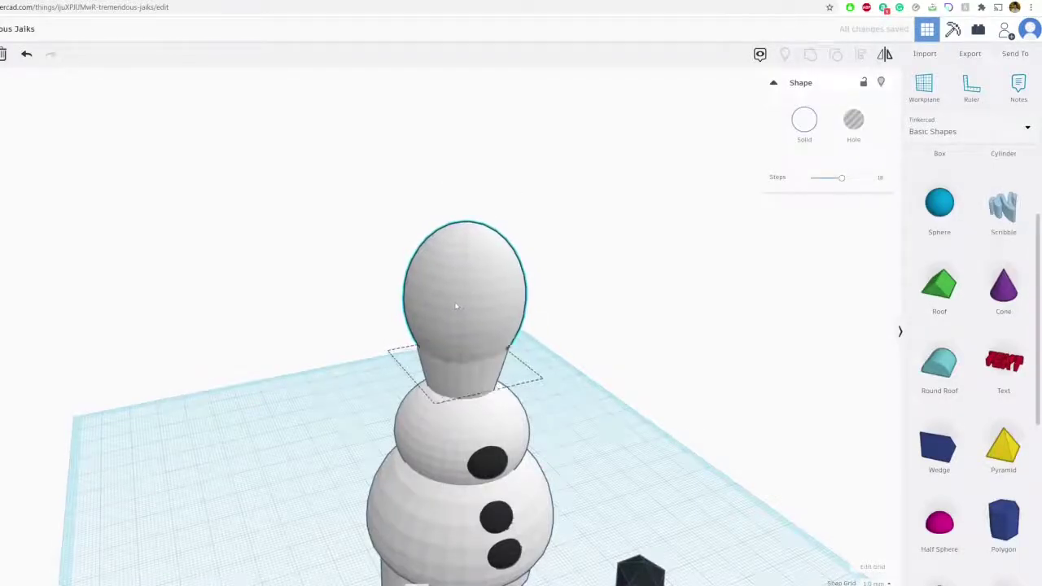
Centre the head sphere over the neck and set its base to 27 by 27 mm
{"action": "right_click_drag", "start_coordinate": [456, 305], "coordinate": [552, 350]}
{"action": "left_click_drag", "start_coordinate": [550, 349], "coordinate": [547, 347]}
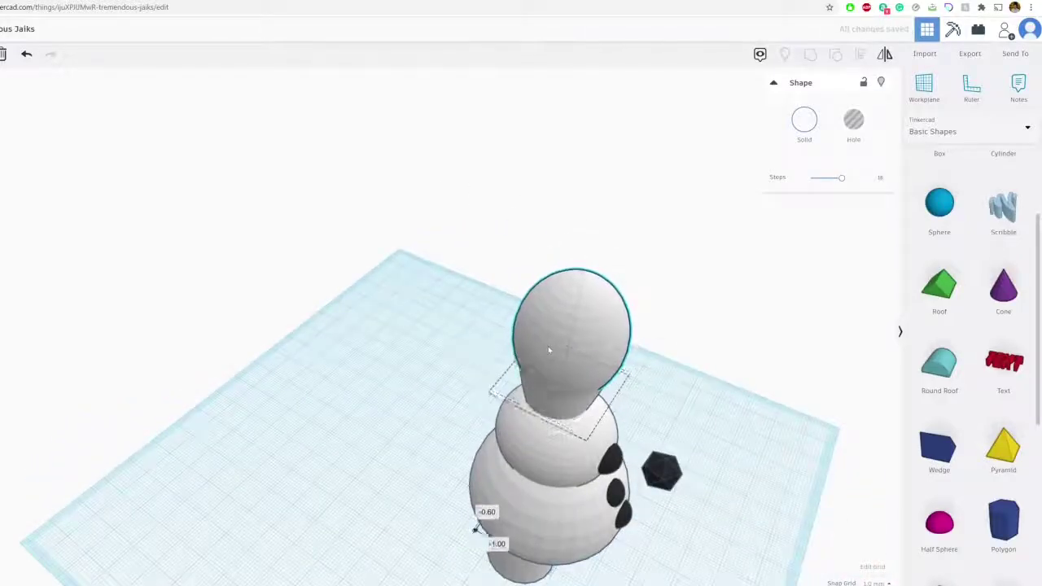
{"action": "left_click", "coordinate": [477, 334]}
{"action": "right_click_drag", "start_coordinate": [477, 333], "coordinate": [246, 277]}
{"action": "right_click_drag", "start_coordinate": [415, 278], "coordinate": [471, 346]}
{"action": "left_click", "coordinate": [431, 348]}
{"action": "left_click_drag", "start_coordinate": [467, 404], "coordinate": [470, 407]}
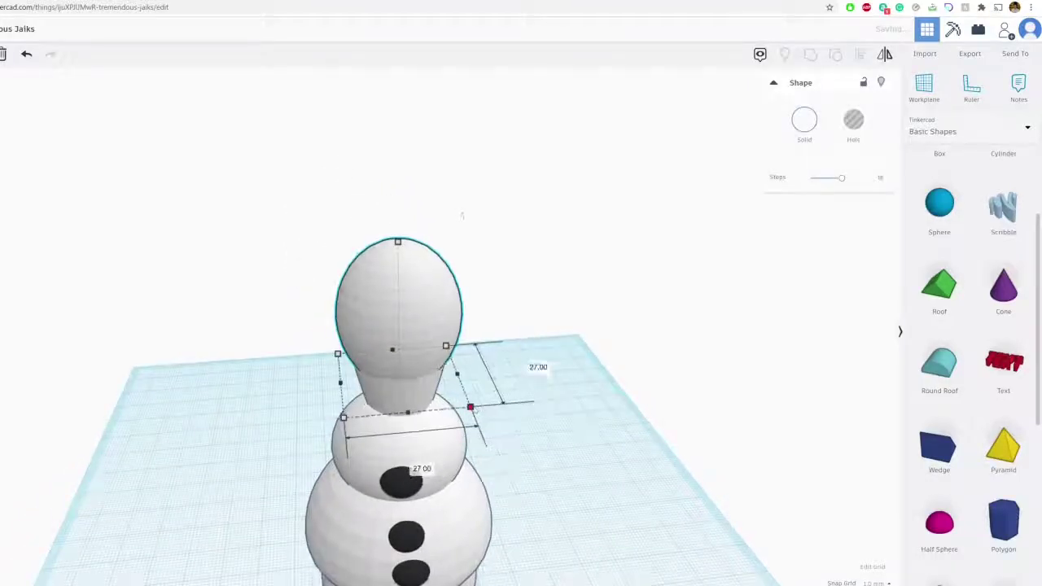
{"action": "left_click", "coordinate": [514, 373]}
{"action": "right_click_drag", "start_coordinate": [533, 356], "coordinate": [363, 131]}
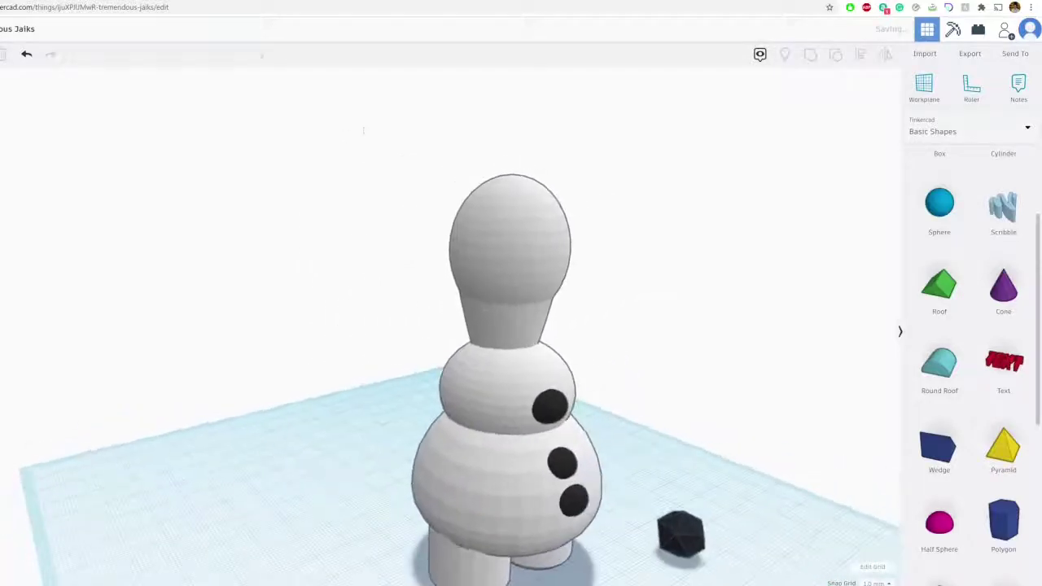
Duplicate the head sphere, pull the copy forward as a snout and shrink it to about 23 mm deep, 20 mm wide and 21 mm tall
{"action": "left_click", "coordinate": [550, 271]}
{"action": "left_click_drag", "start_coordinate": [601, 246], "coordinate": [608, 259]}
{"action": "right_click_drag", "start_coordinate": [607, 258], "coordinate": [607, 294]}
{"action": "mouse_move", "coordinate": [602, 273]}
{"action": "left_mouse_down"}
{"action": "mouse_move", "coordinate": [605, 290]}
{"action": "mouse_move", "coordinate": [592, 281]}
{"action": "left_mouse_up"}
{"action": "left_click_drag", "start_coordinate": [556, 213], "coordinate": [551, 270]}
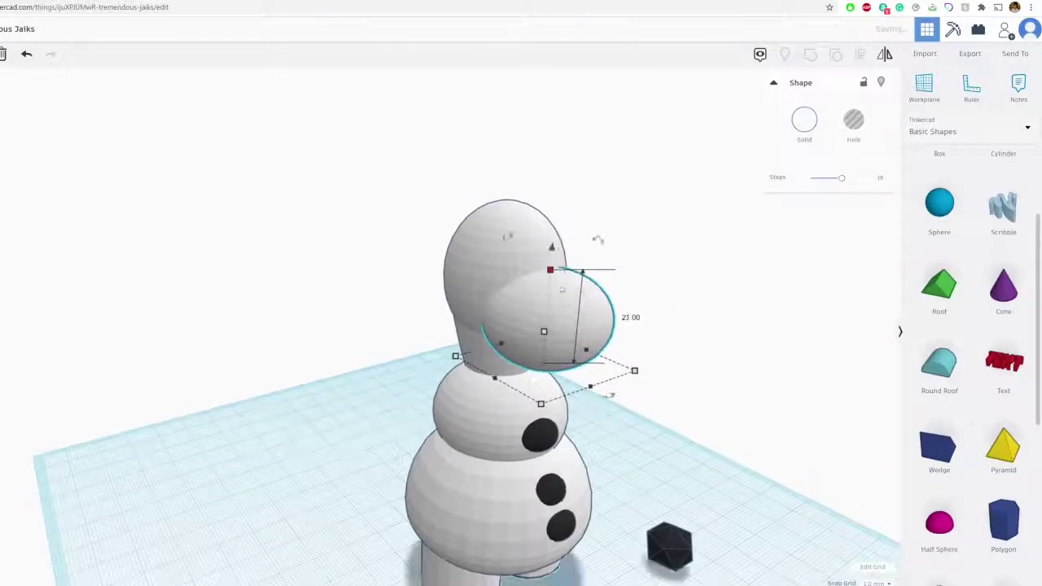
{"action": "left_click_drag", "start_coordinate": [591, 387], "coordinate": [577, 380]}
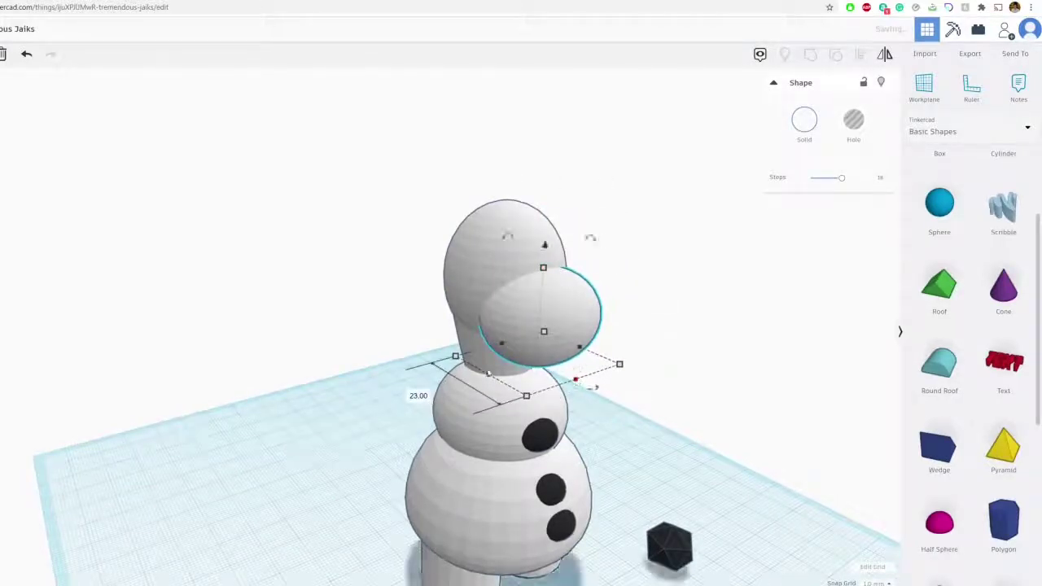
{"action": "left_click_drag", "start_coordinate": [489, 374], "coordinate": [507, 371]}
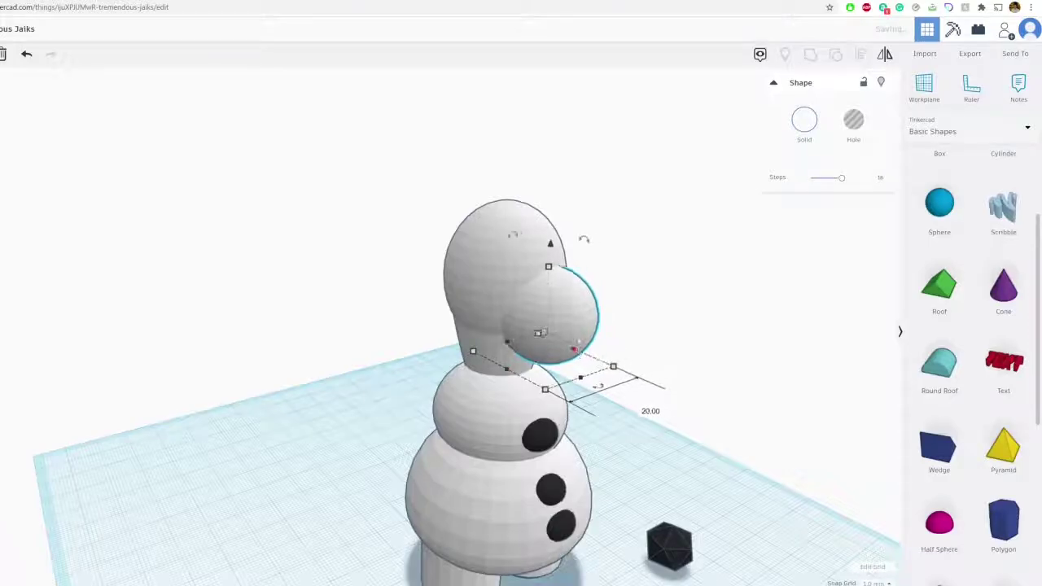
{"action": "left_click_drag", "start_coordinate": [551, 265], "coordinate": [551, 242]}
Check the Olaf reference picture, then reposition the snout sphere on the front of the head
{"action": "key", "text": "ctrl+Tab"}
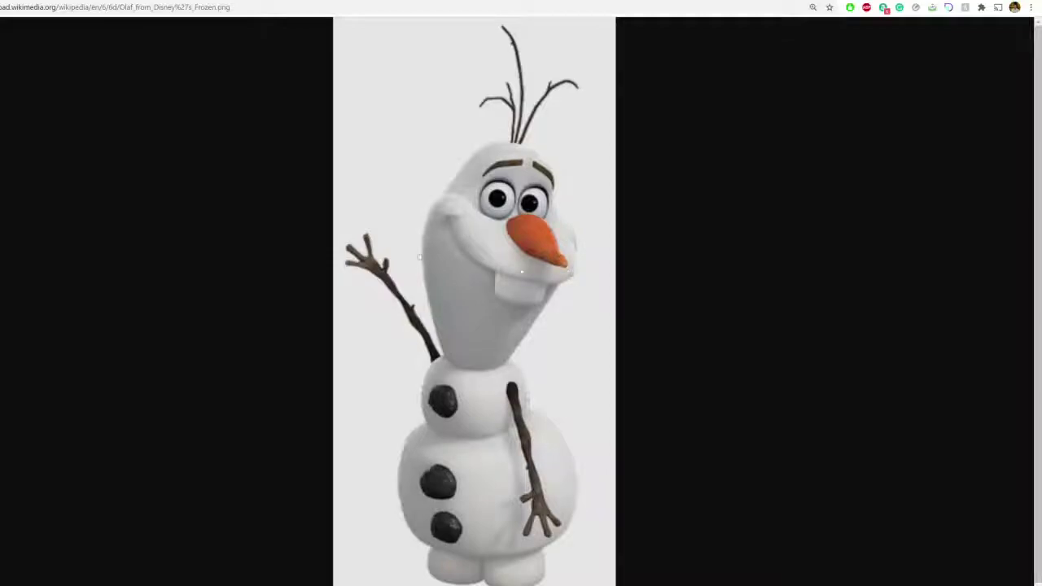
{"action": "key", "text": "ctrl+shift+Tab"}
{"action": "right_click_drag", "start_coordinate": [493, 294], "coordinate": [411, 277]}
{"action": "left_click_drag", "start_coordinate": [399, 277], "coordinate": [395, 288]}
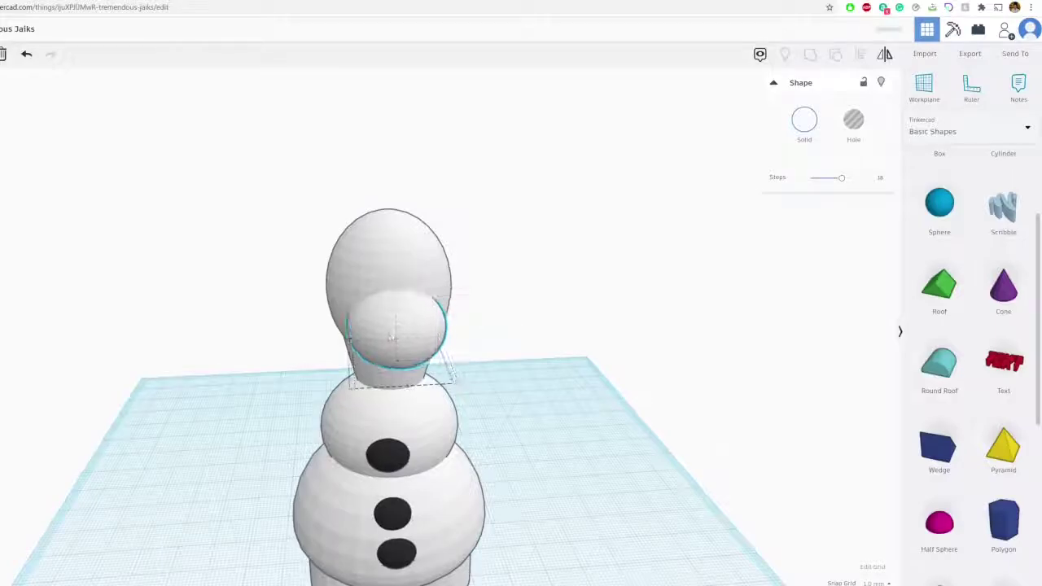
Widen the snout sphere slightly and nudge it sideways so it sits centred on the face
{"action": "right_click_drag", "start_coordinate": [550, 311], "coordinate": [481, 337]}
{"action": "scroll", "coordinate": [475, 330], "scroll_direction": "up", "scroll_amount": 3}
{"action": "left_click", "coordinate": [477, 337]}
{"action": "scroll", "coordinate": [407, 349], "scroll_direction": "up", "scroll_amount": 5}
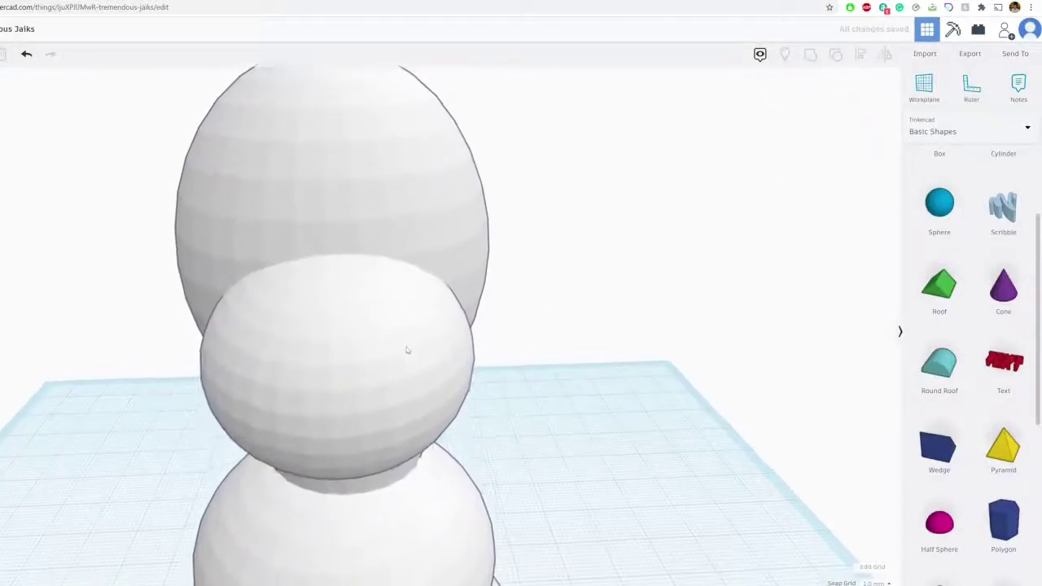
{"action": "left_click", "coordinate": [409, 350]}
{"action": "key", "text": "Left"}
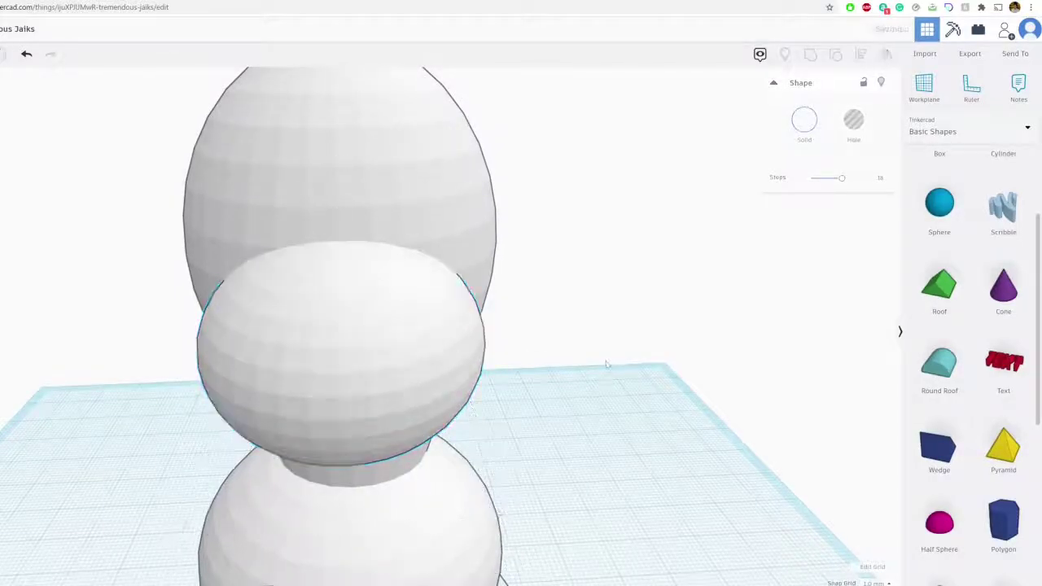
{"action": "right_click_drag", "start_coordinate": [465, 425], "coordinate": [658, 306]}
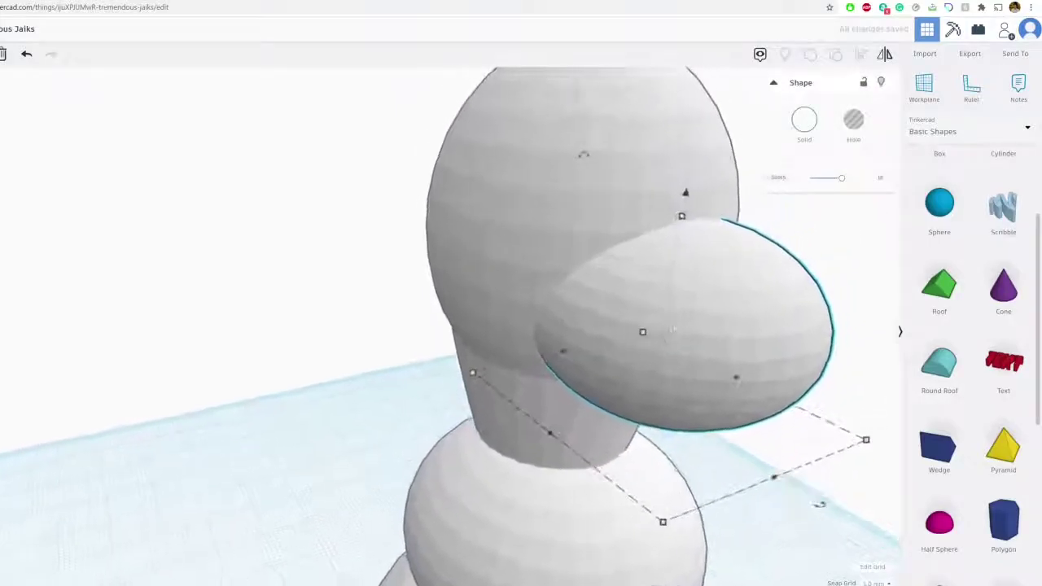
{"action": "scroll", "coordinate": [654, 313], "scroll_direction": "down", "scroll_amount": 3}
Duplicate the snout sphere and move the copy to the side of the snout for a cheek
{"action": "left_click", "coordinate": [692, 319]}
{"action": "left_click", "coordinate": [626, 323]}
{"action": "key", "text": "ctrl+c"}
{"action": "key", "text": "ctrl+v"}
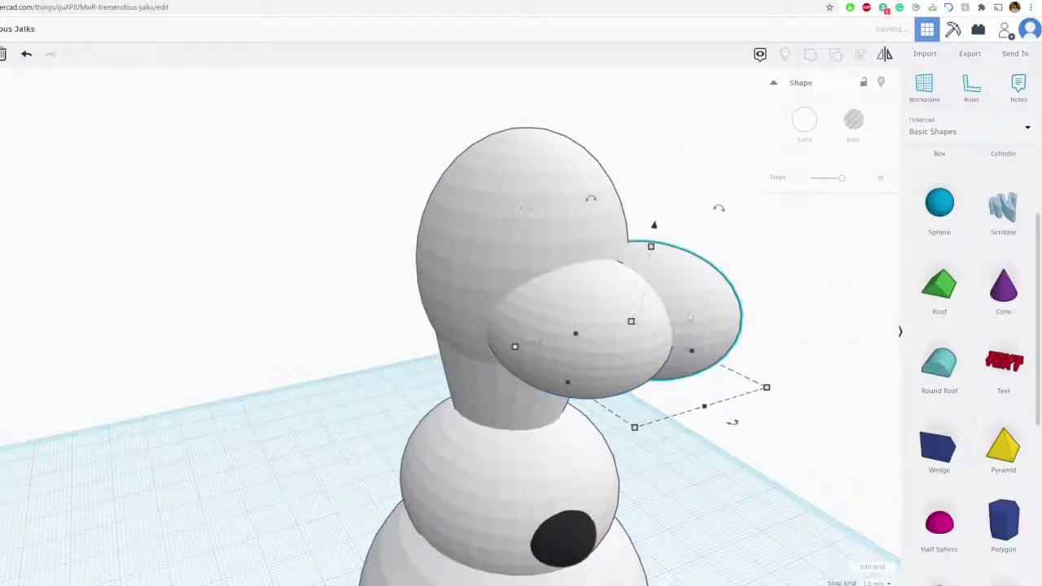
{"action": "left_click_drag", "start_coordinate": [694, 290], "coordinate": [633, 344]}
Shrink the cheek sphere to about 12 by 11 mm, tucked between the snout's upper side and the head
{"action": "left_click_drag", "start_coordinate": [722, 442], "coordinate": [626, 406]}
{"action": "mouse_move", "coordinate": [543, 266]}
{"action": "left_mouse_down"}
{"action": "mouse_move", "coordinate": [542, 286]}
{"action": "mouse_move", "coordinate": [550, 211]}
{"action": "mouse_move", "coordinate": [545, 269]}
{"action": "left_mouse_up"}
{"action": "left_click_drag", "start_coordinate": [635, 360], "coordinate": [609, 357]}
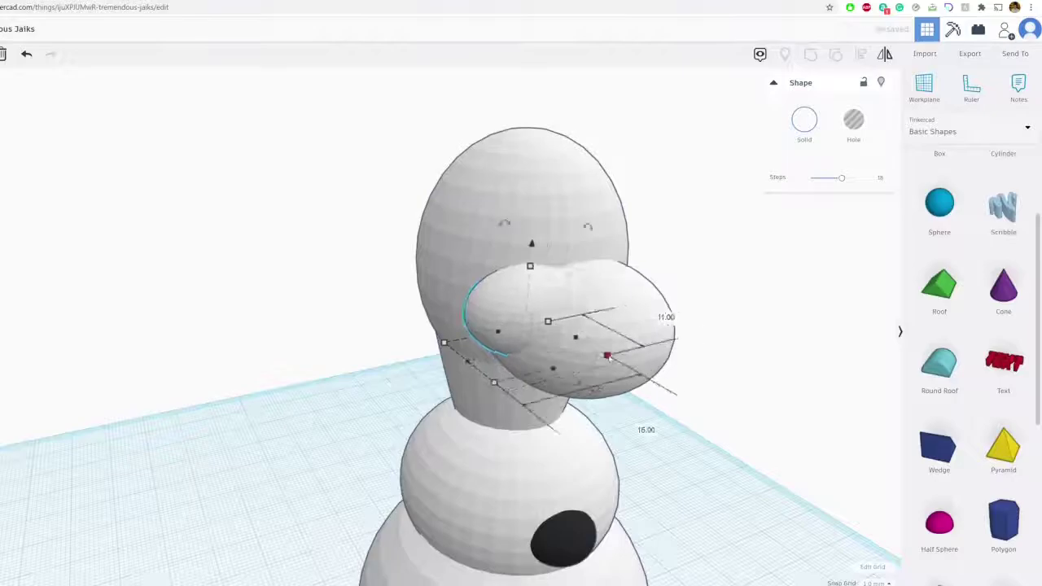
{"action": "left_click_drag", "start_coordinate": [446, 345], "coordinate": [467, 345]}
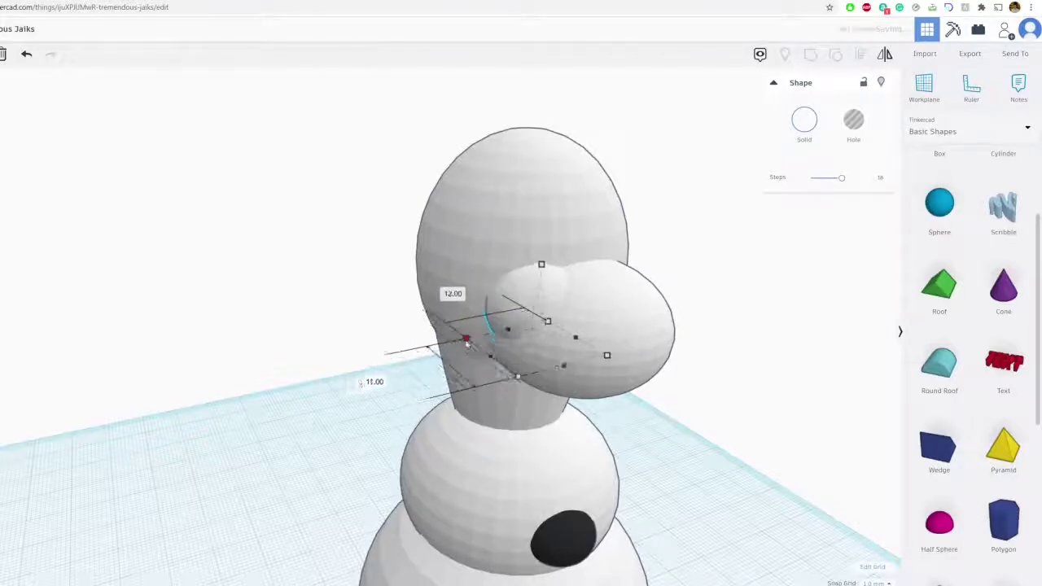
{"action": "left_click_drag", "start_coordinate": [569, 374], "coordinate": [574, 377]}
{"action": "left_click", "coordinate": [744, 274]}
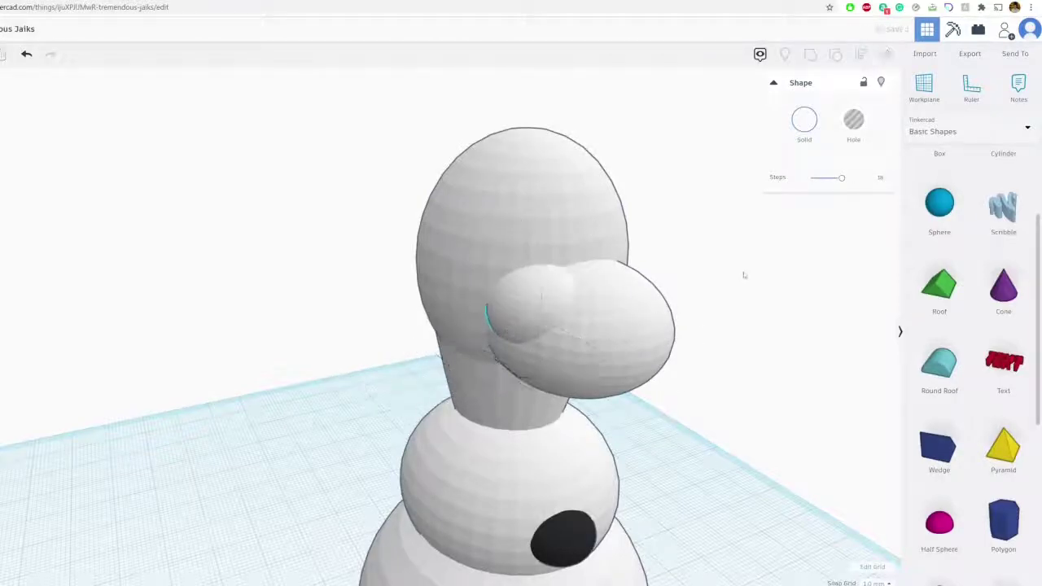
Duplicate the cheek sphere and shift the copy across to the opposite side of the snout
{"action": "right_click_drag", "start_coordinate": [744, 275], "coordinate": [651, 259]}
{"action": "left_click", "coordinate": [318, 246]}
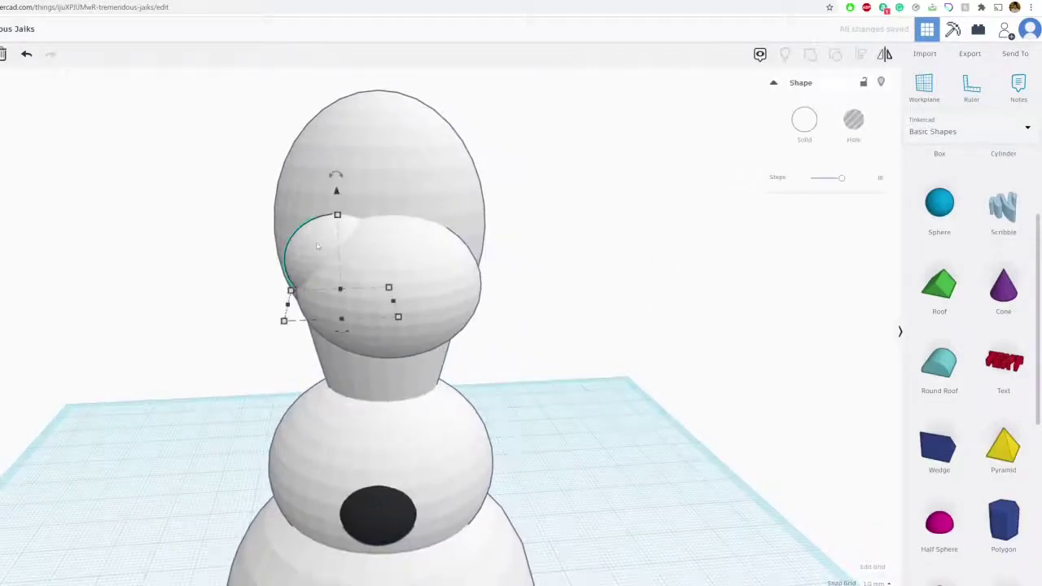
{"action": "key", "text": "Right"}
{"action": "key", "text": "Right"}
{"action": "key", "text": "Right"}
{"action": "key", "text": "Right"}
{"action": "key", "text": "Right"}
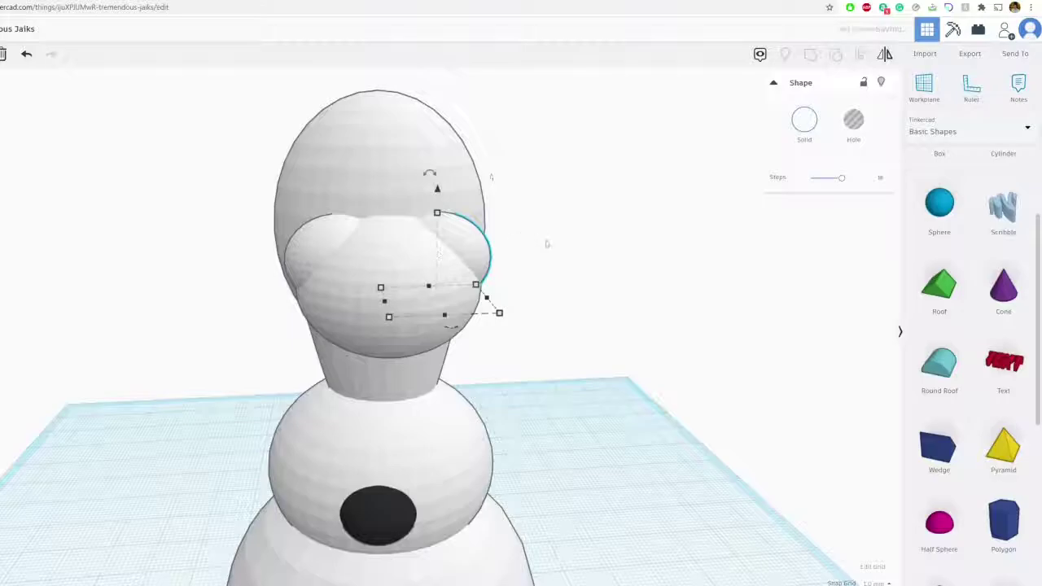
{"action": "left_click", "coordinate": [547, 245]}
Select the five head shapes together and widen them slightly to one side
{"action": "right_click_drag", "start_coordinate": [547, 244], "coordinate": [427, 290]}
{"action": "scroll", "coordinate": [455, 277], "scroll_direction": "down", "scroll_amount": 3}
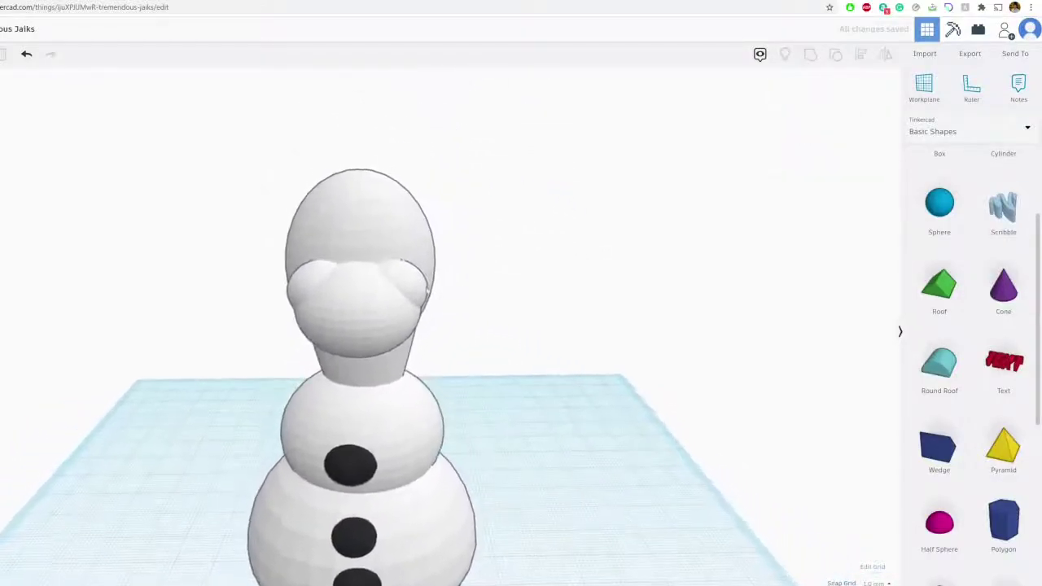
{"action": "scroll", "coordinate": [429, 290], "scroll_direction": "up", "scroll_amount": 3}
{"action": "right_click_drag", "start_coordinate": [519, 275], "coordinate": [570, 265]}
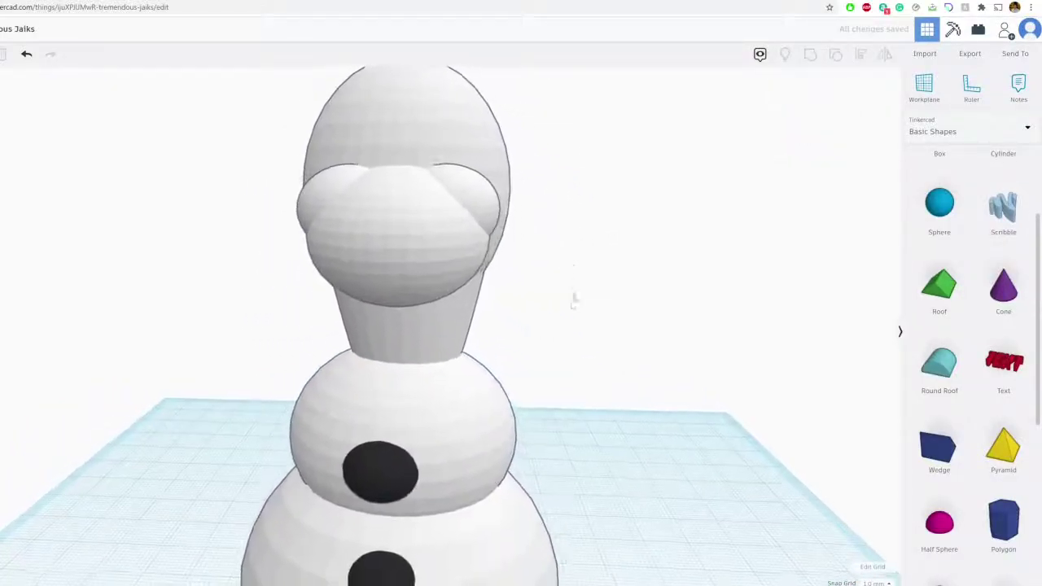
{"action": "left_click_drag", "start_coordinate": [524, 280], "coordinate": [522, 285]}
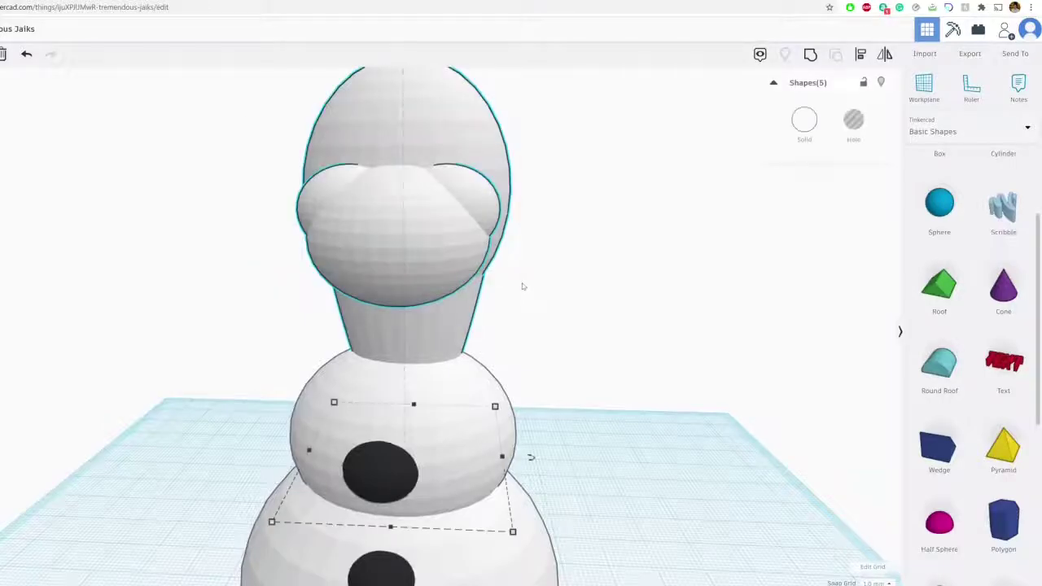
{"action": "right_click_drag", "start_coordinate": [529, 310], "coordinate": [546, 310]}
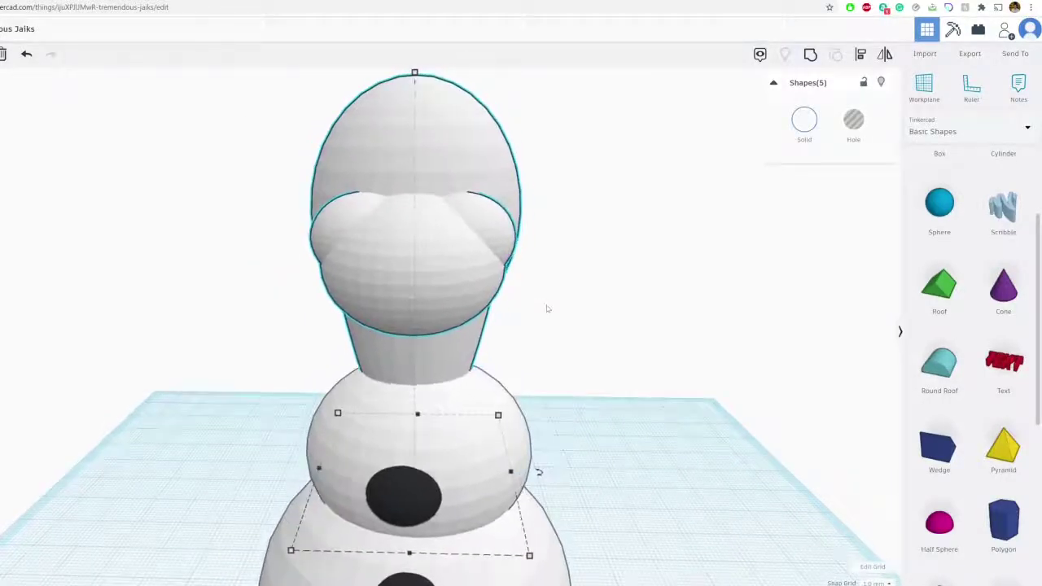
{"action": "right_click_drag", "start_coordinate": [511, 481], "coordinate": [518, 480]}
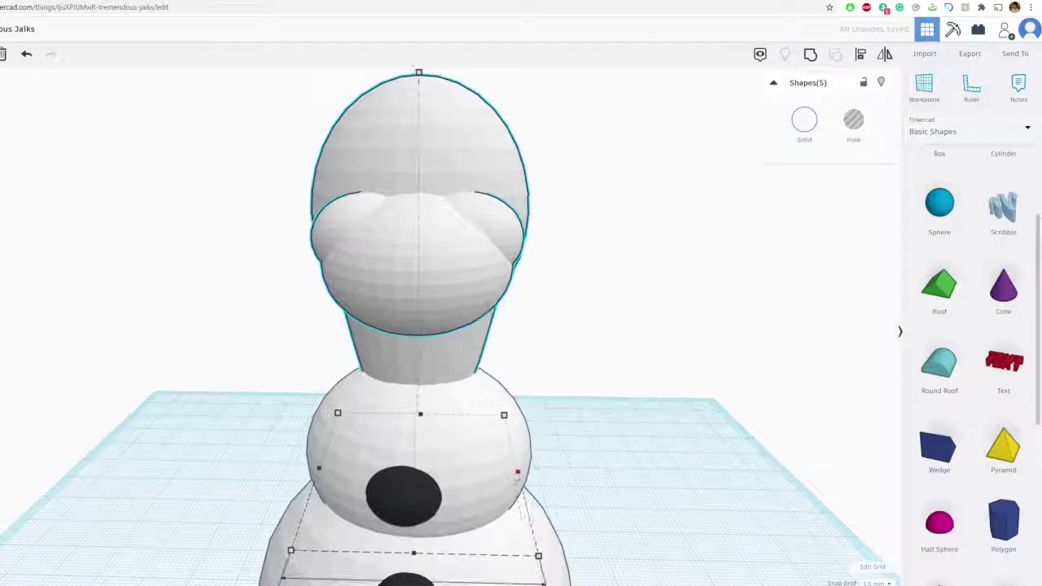
{"action": "left_click", "coordinate": [572, 344]}
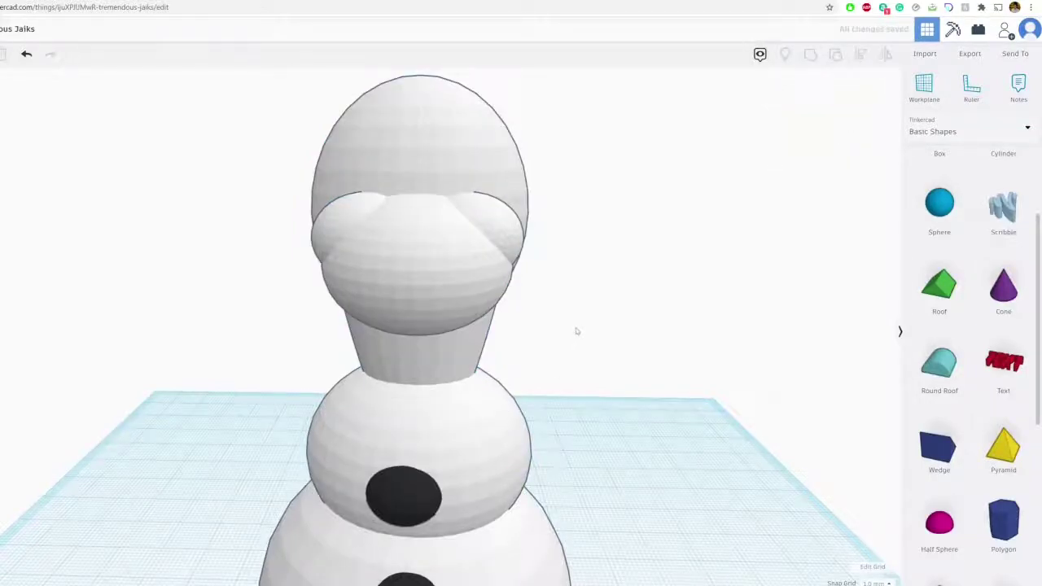
Add a Round Roof shape beside the body and move it 31 mm sideways and 17 mm forward, in front of the feet
{"action": "right_click_drag", "start_coordinate": [577, 331], "coordinate": [579, 328]}
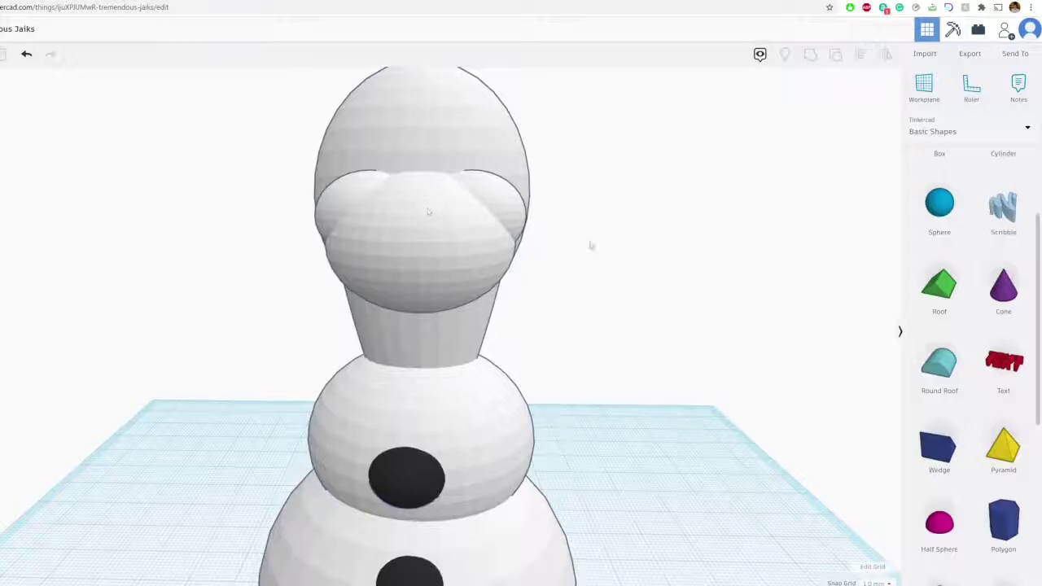
{"action": "right_click_drag", "start_coordinate": [429, 211], "coordinate": [447, 340]}
{"action": "scroll", "coordinate": [612, 335], "scroll_direction": "down", "scroll_amount": 4}
{"action": "left_click", "coordinate": [938, 365]}
{"action": "scroll", "coordinate": [565, 554], "scroll_direction": "down", "scroll_amount": 3}
{"action": "left_click", "coordinate": [544, 509]}
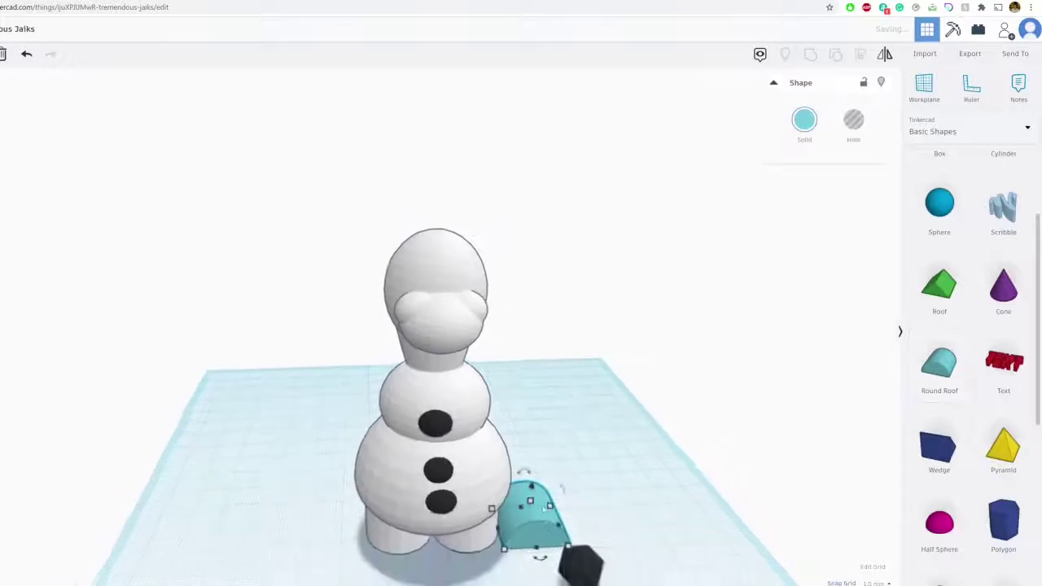
{"action": "scroll", "coordinate": [544, 509], "scroll_direction": "down", "scroll_amount": 1}
{"action": "left_click_drag", "start_coordinate": [525, 506], "coordinate": [432, 557]}
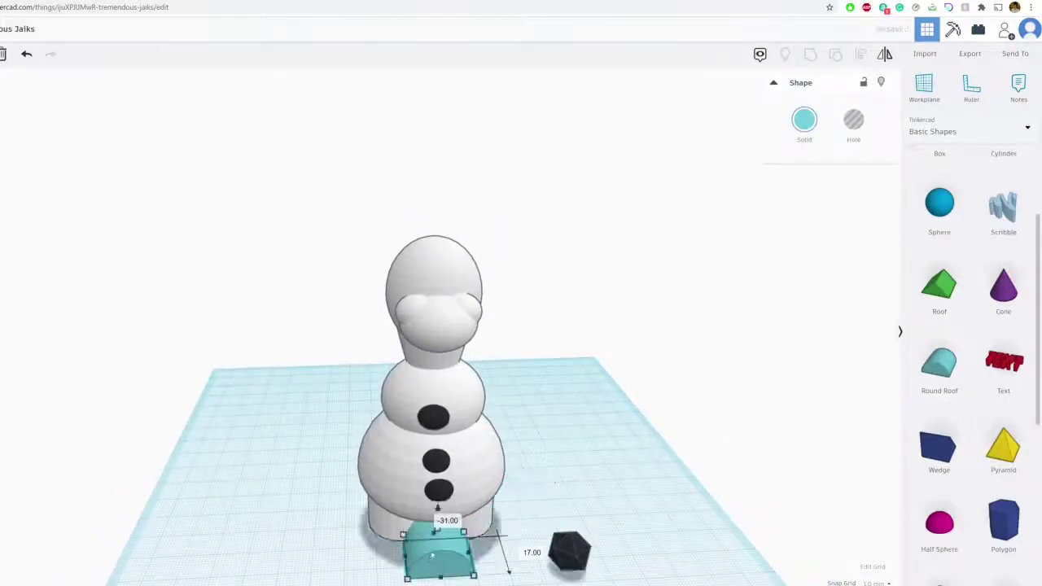
Raise the round roof to snout height and mirror it vertically so its curved side faces down
{"action": "left_click_drag", "start_coordinate": [437, 508], "coordinate": [440, 278]}
{"action": "left_click", "coordinate": [883, 57]}
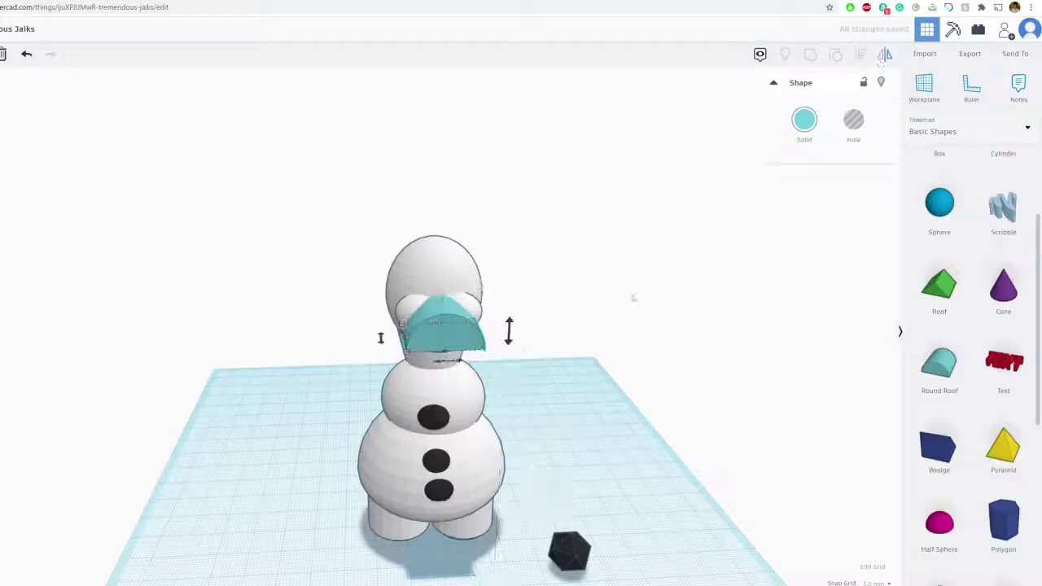
{"action": "right_click_drag", "start_coordinate": [518, 326], "coordinate": [647, 227]}
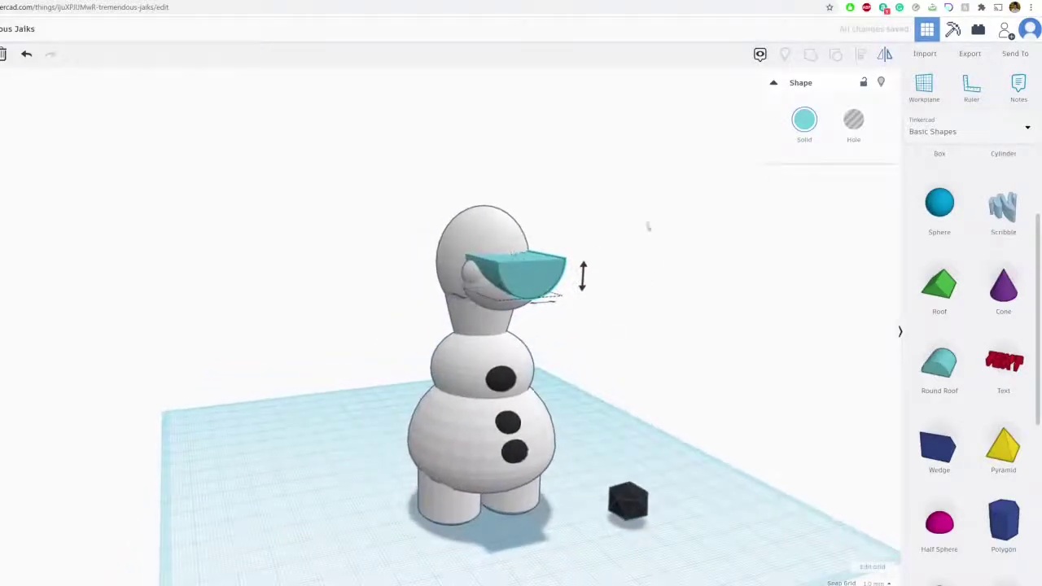
Turn the round roof into a hole and move it aside, clear of the snout
{"action": "key", "text": "h"}
{"action": "scroll", "coordinate": [604, 360], "scroll_direction": "up", "scroll_amount": 3}
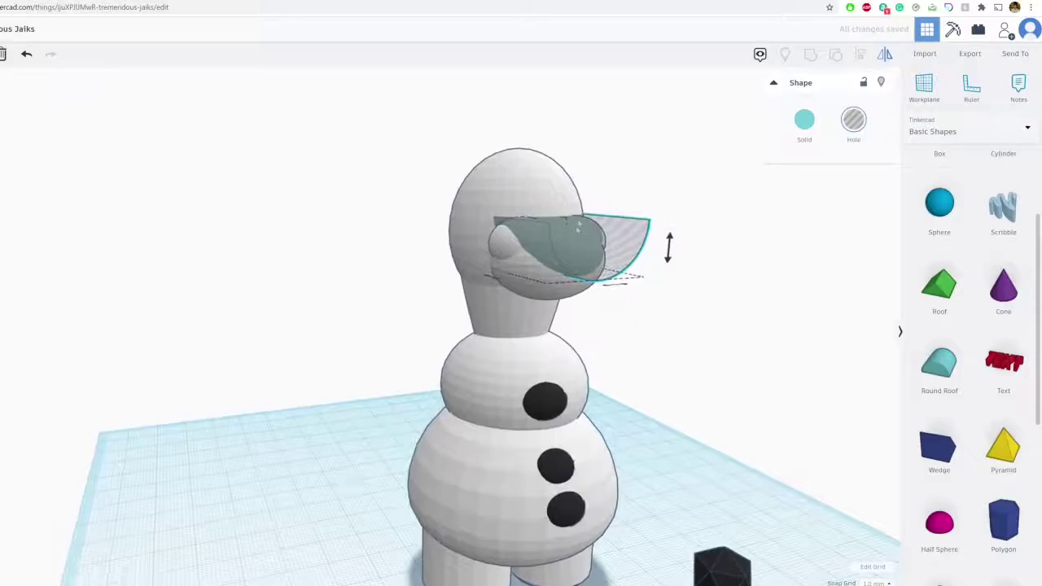
{"action": "left_click", "coordinate": [577, 229]}
{"action": "left_click_drag", "start_coordinate": [602, 246], "coordinate": [763, 233]}
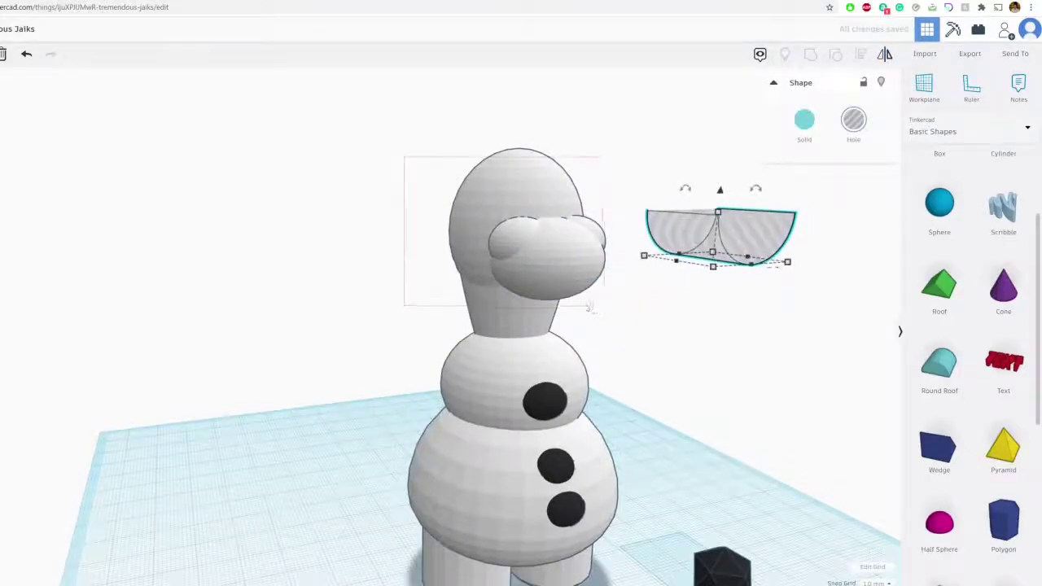
Group the head, snout and cheek shapes, and move the round roof hole back over the front of the snout
{"action": "left_click_drag", "start_coordinate": [589, 307], "coordinate": [586, 301]}
{"action": "left_click", "coordinate": [809, 57]}
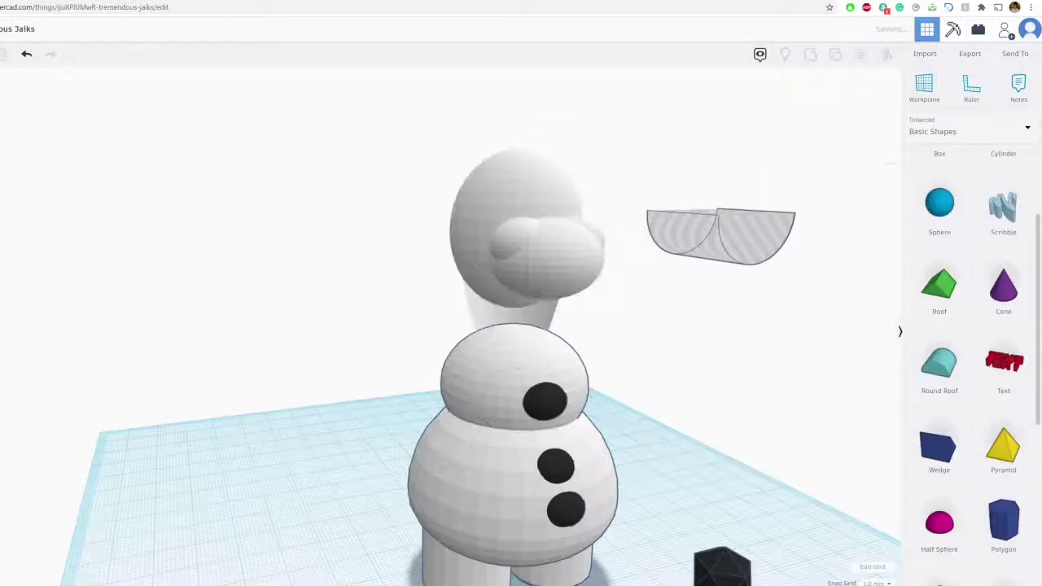
{"action": "right_click_drag", "start_coordinate": [733, 272], "coordinate": [656, 288]}
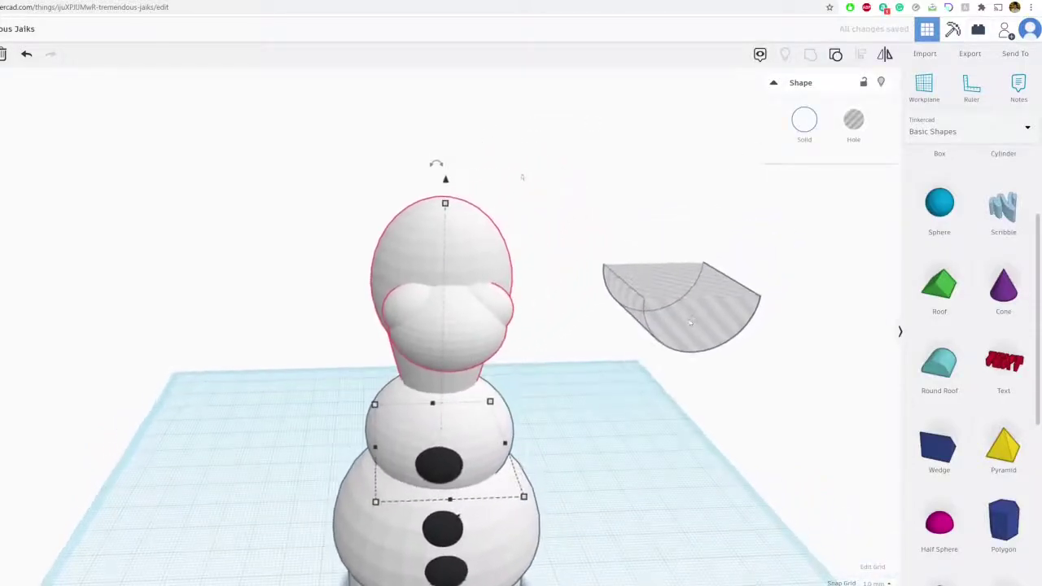
{"action": "left_click_drag", "start_coordinate": [674, 303], "coordinate": [449, 353]}
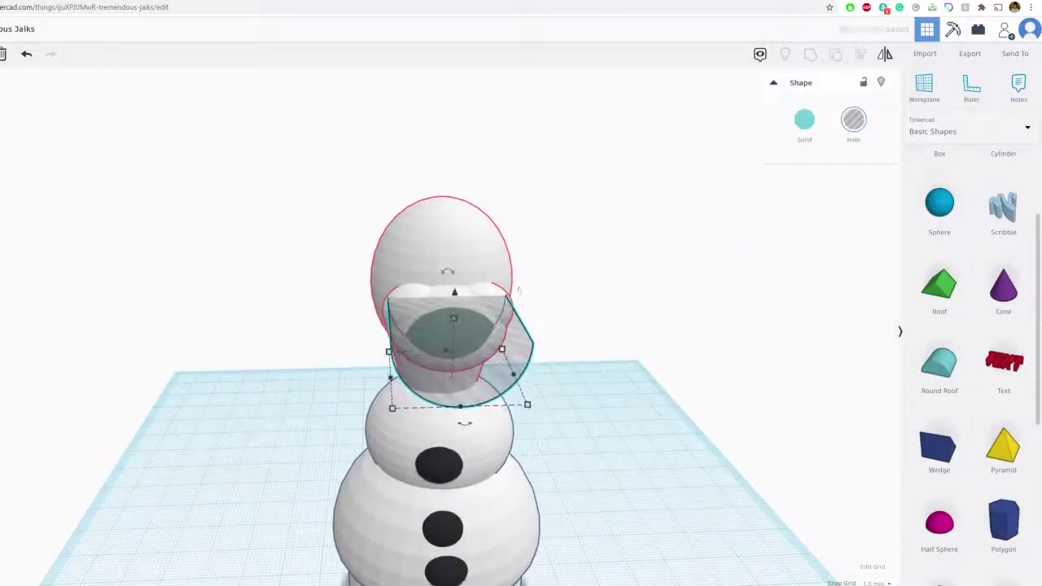
Compare with the Olaf reference picture, and reposition the round roof hole lower and further back, over the lower half of the snout
{"action": "left_click", "coordinate": [344, 1]}
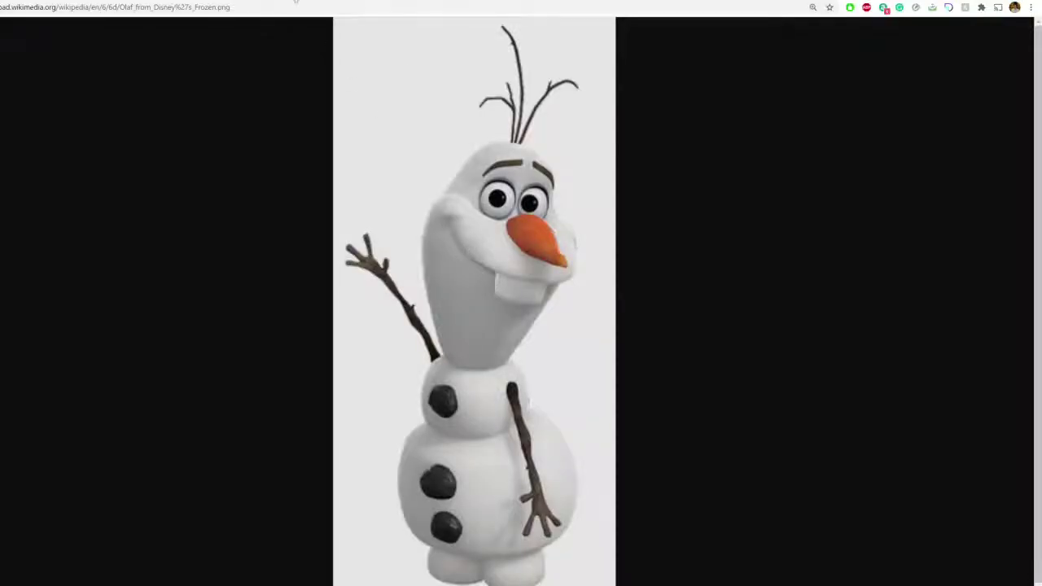
{"action": "left_click", "coordinate": [244, 1]}
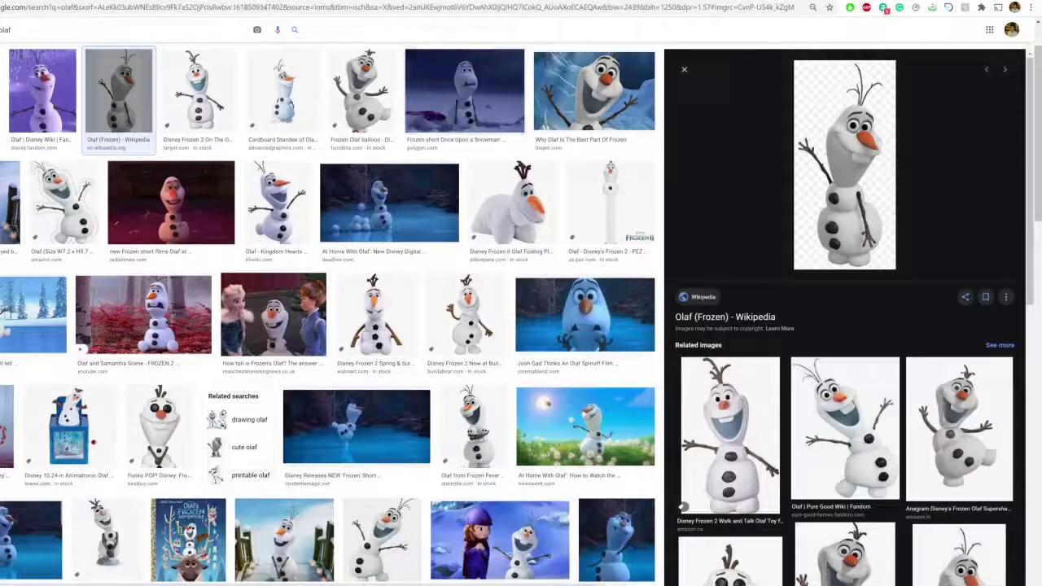
{"action": "key", "text": "ctrl+Tab"}
{"action": "right_click_drag", "start_coordinate": [472, 275], "coordinate": [602, 281]}
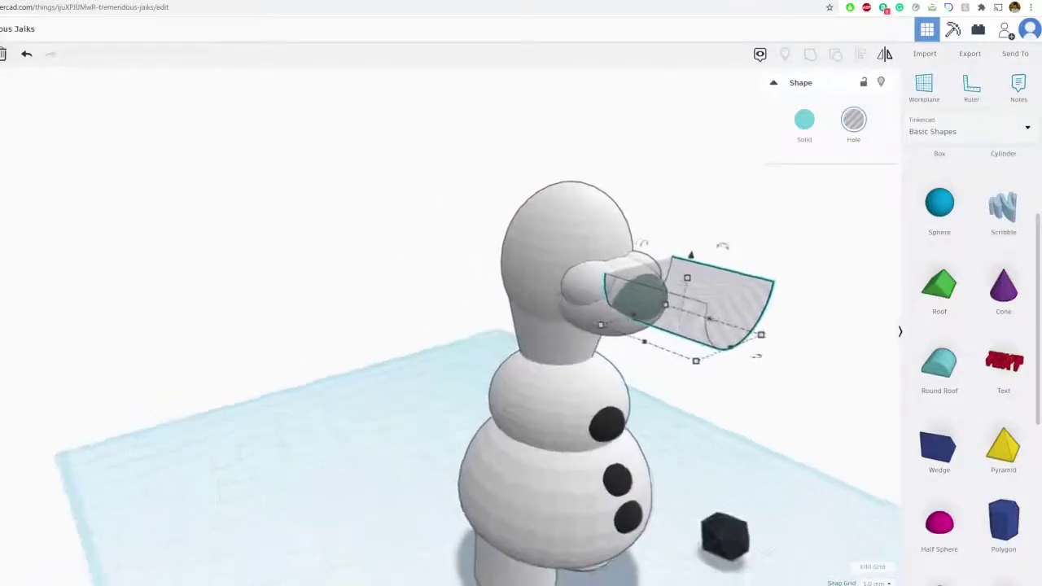
{"action": "left_click_drag", "start_coordinate": [691, 280], "coordinate": [691, 291]}
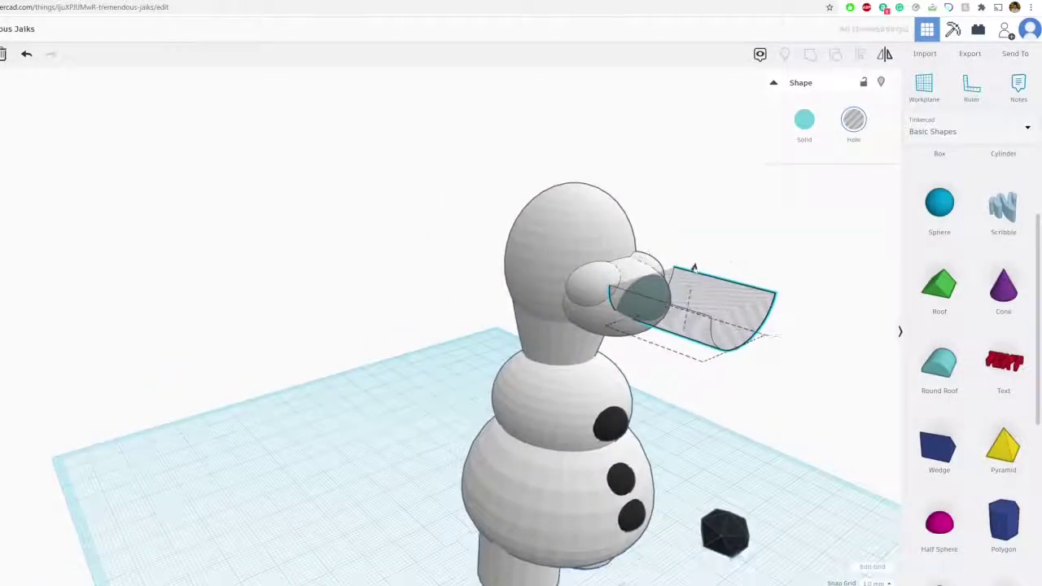
{"action": "left_click_drag", "start_coordinate": [694, 268], "coordinate": [691, 299]}
{"action": "left_click_drag", "start_coordinate": [669, 351], "coordinate": [625, 341]}
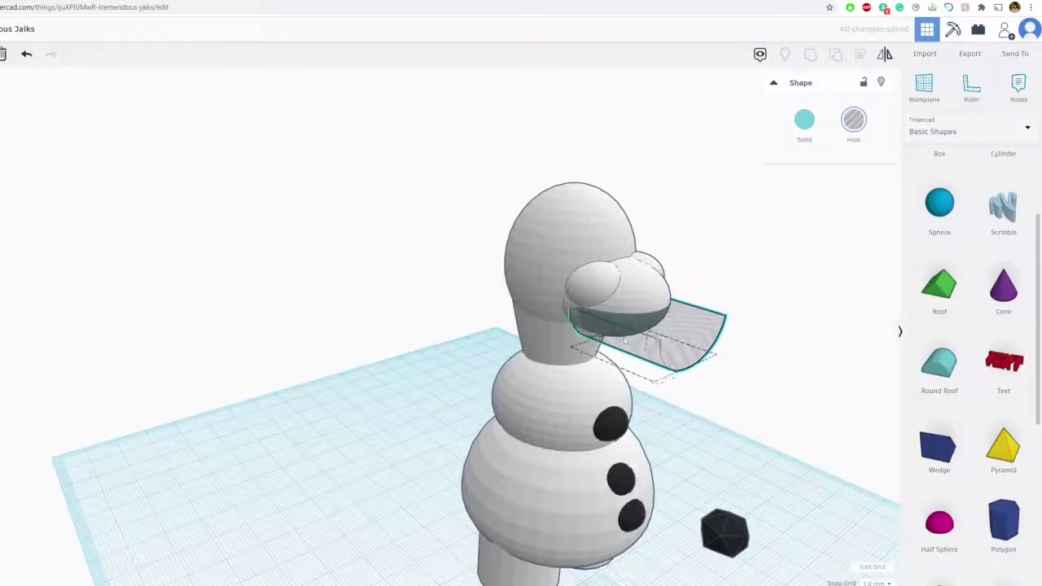
Narrow the round roof hole from both sides to roughly the snout's width and adjust its height slightly
{"action": "right_click_drag", "start_coordinate": [632, 326], "coordinate": [506, 309]}
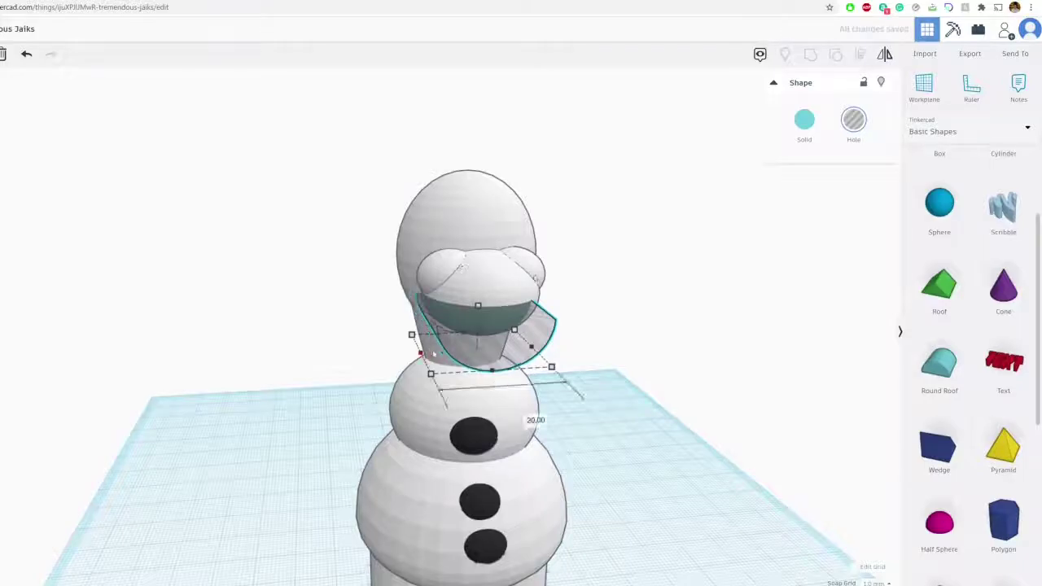
{"action": "left_click_drag", "start_coordinate": [422, 354], "coordinate": [440, 353]}
{"action": "right_click_drag", "start_coordinate": [536, 350], "coordinate": [514, 347]}
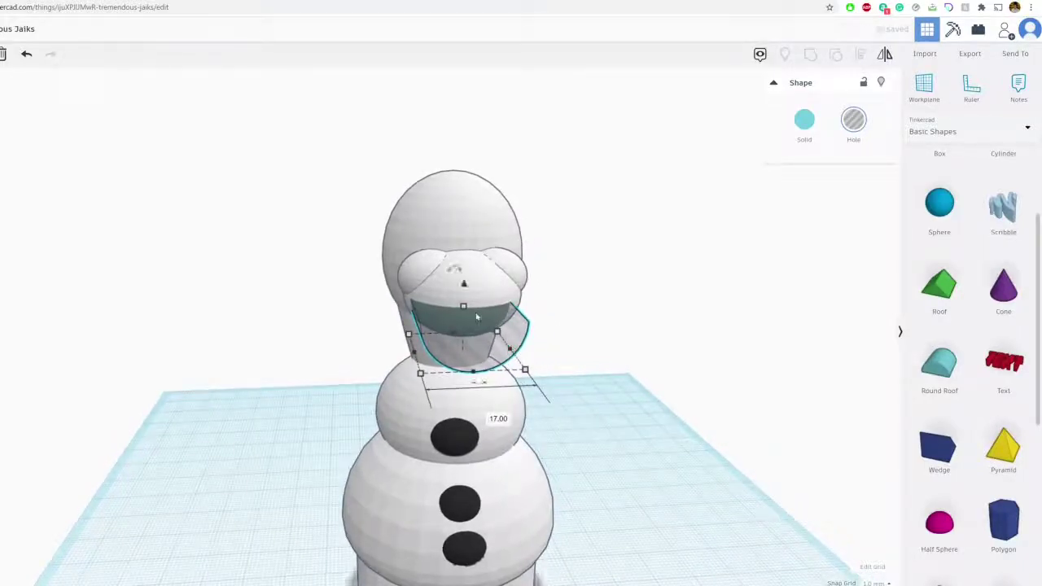
{"action": "left_click_drag", "start_coordinate": [463, 307], "coordinate": [469, 302]}
{"action": "right_click_drag", "start_coordinate": [468, 301], "coordinate": [437, 370]}
{"action": "left_click_drag", "start_coordinate": [409, 371], "coordinate": [420, 371]}
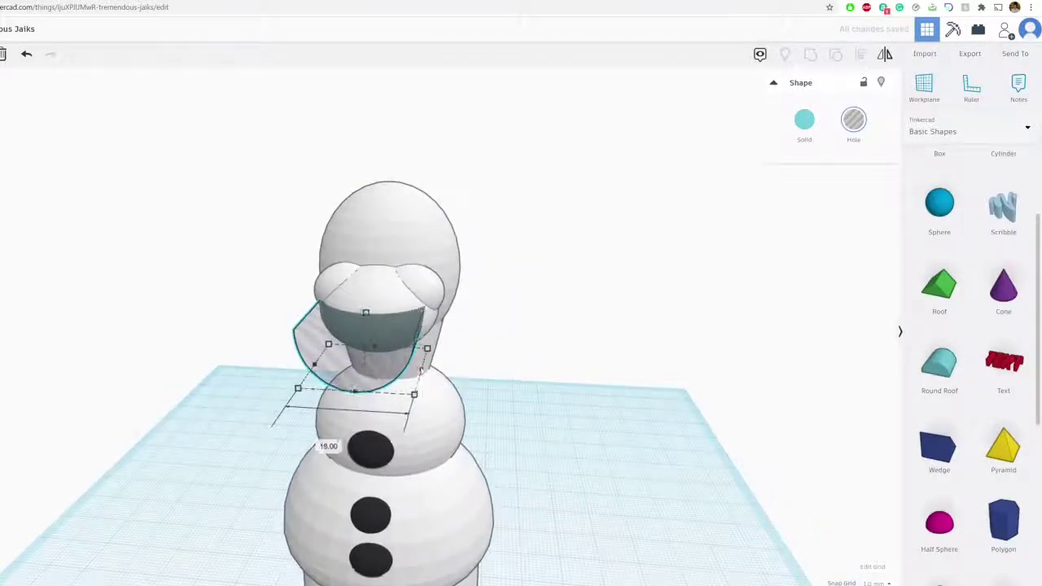
{"action": "scroll", "coordinate": [426, 298], "scroll_direction": "up", "scroll_amount": 5}
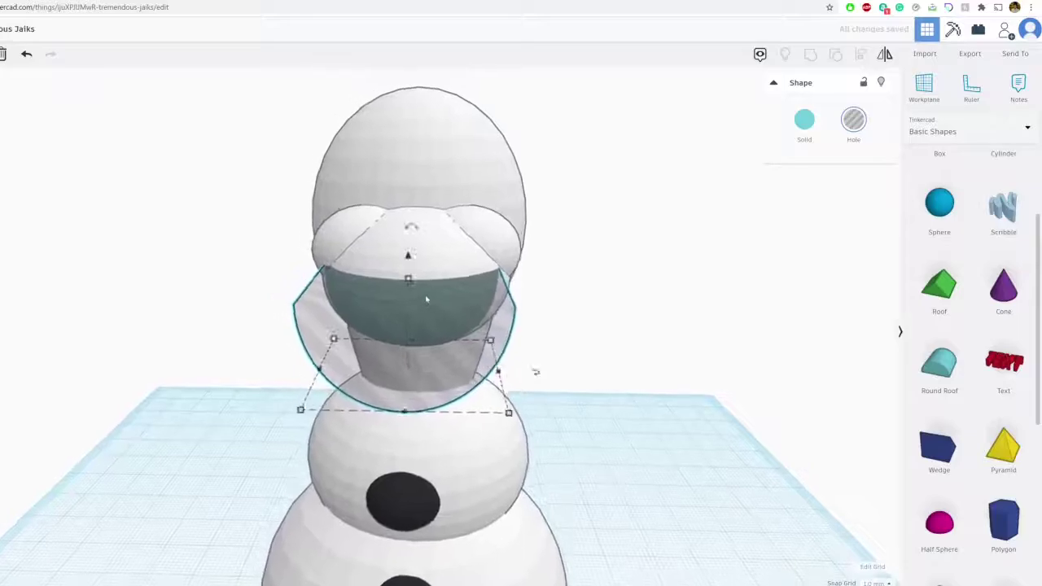
{"action": "scroll", "coordinate": [426, 296], "scroll_direction": "up", "scroll_amount": 3}
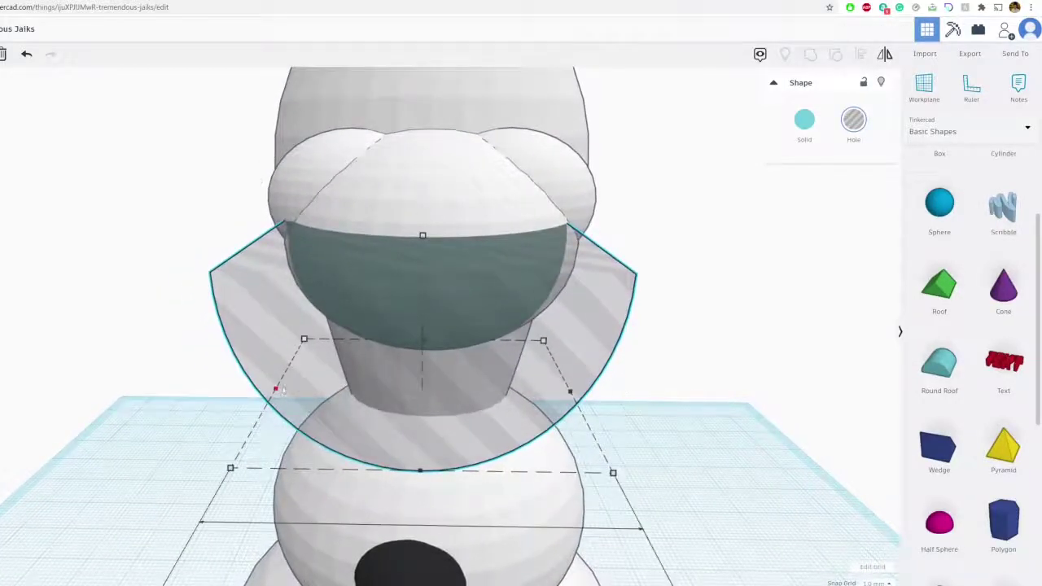
{"action": "left_click_drag", "start_coordinate": [283, 390], "coordinate": [286, 391]}
Try to cut the mouth by grouping the narrow round roof hole with the head, and undo the grouping
{"action": "right_click_drag", "start_coordinate": [314, 379], "coordinate": [456, 344]}
{"action": "scroll", "coordinate": [600, 352], "scroll_direction": "down", "scroll_amount": 3}
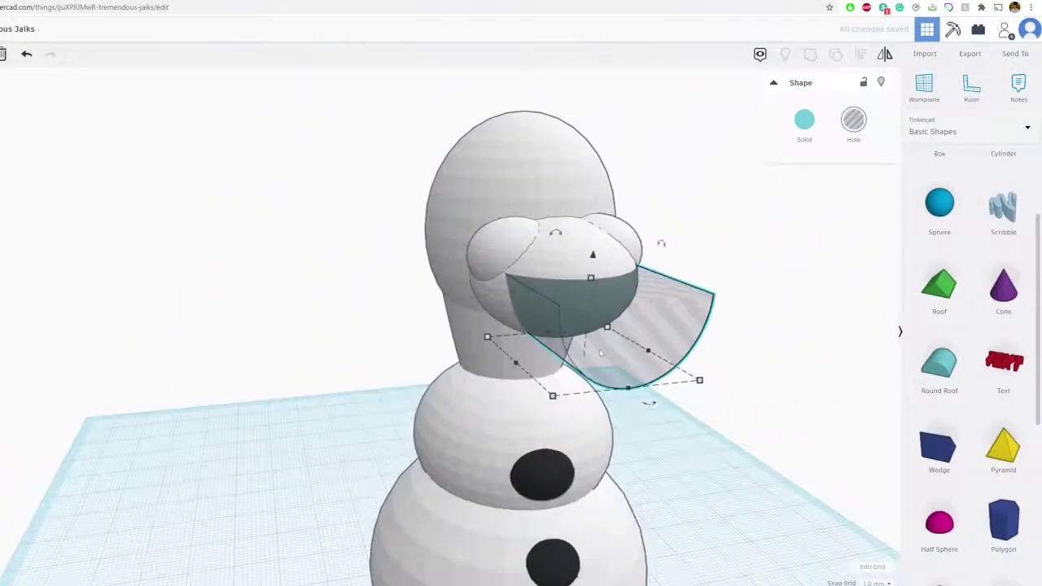
{"action": "left_click", "coordinate": [561, 286], "text": "shift"}
{"action": "left_click", "coordinate": [810, 55]}
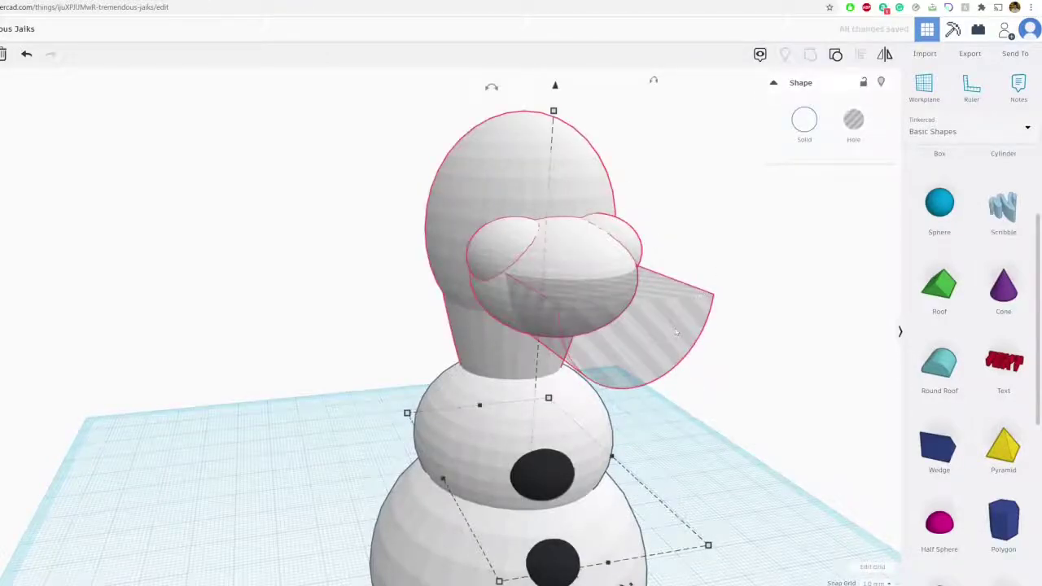
{"action": "right_click_drag", "start_coordinate": [660, 272], "coordinate": [515, 502]}
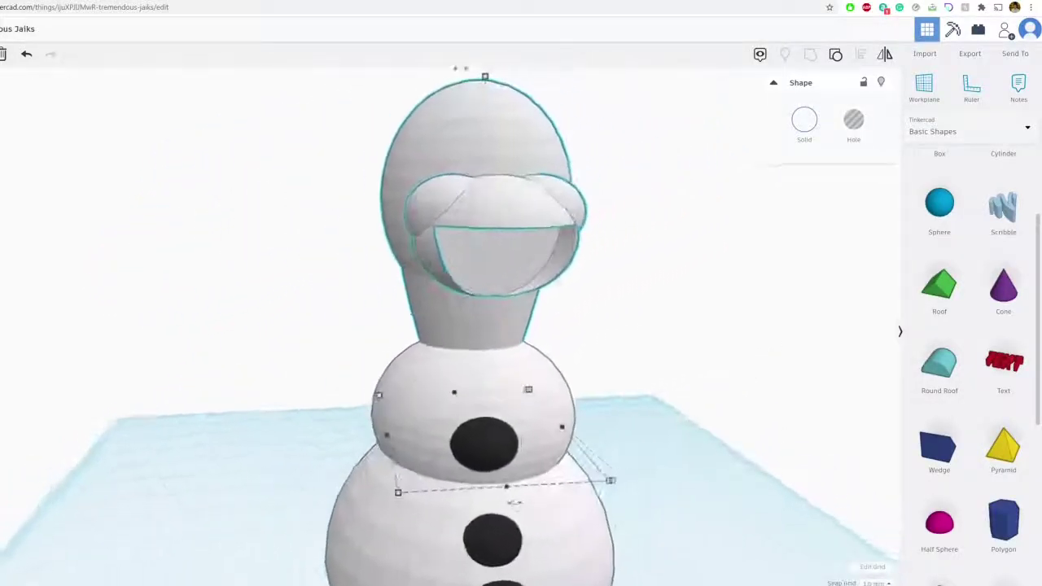
{"action": "left_click", "coordinate": [26, 56]}
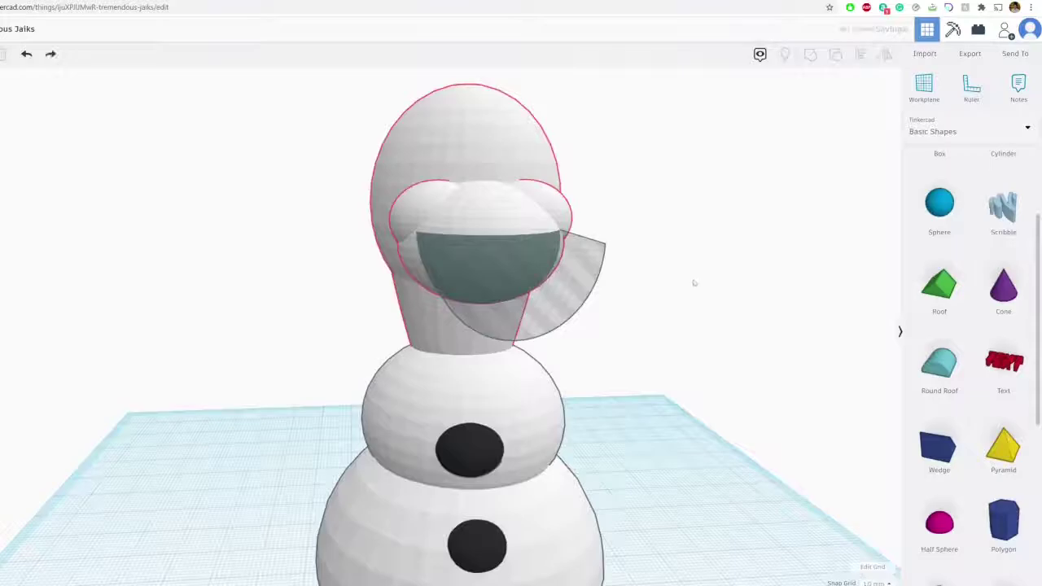
Widen the round roof hole on both sides so it extends well beyond the snout
{"action": "right_click_drag", "start_coordinate": [694, 283], "coordinate": [565, 404]}
{"action": "left_click", "coordinate": [565, 405]}
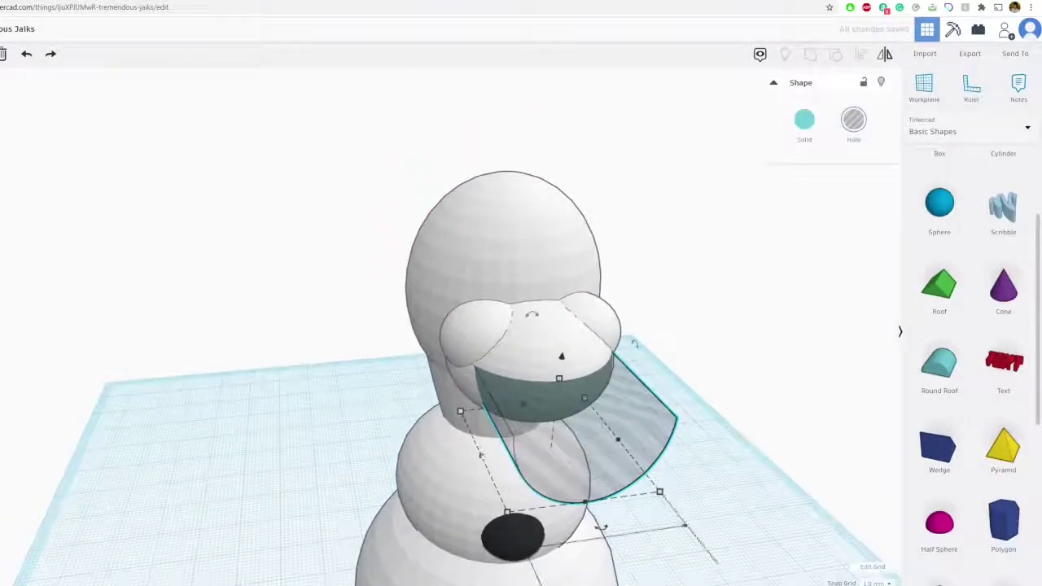
{"action": "left_click_drag", "start_coordinate": [482, 454], "coordinate": [435, 463]}
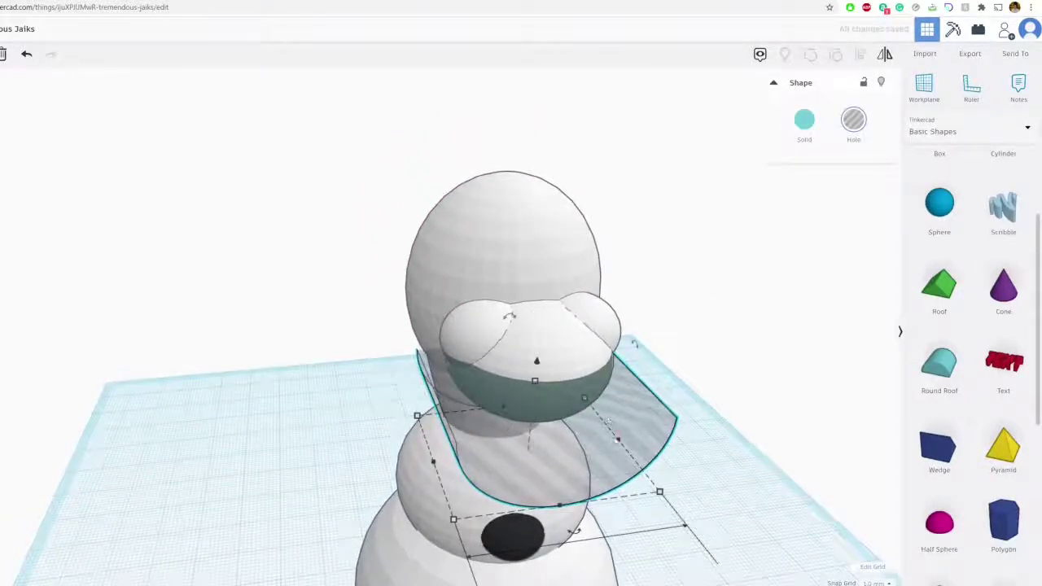
{"action": "left_click_drag", "start_coordinate": [618, 439], "coordinate": [667, 433]}
Group the widened round roof hole with the head to cut the mouth opening under the snout
{"action": "right_click_drag", "start_coordinate": [630, 414], "coordinate": [588, 385]}
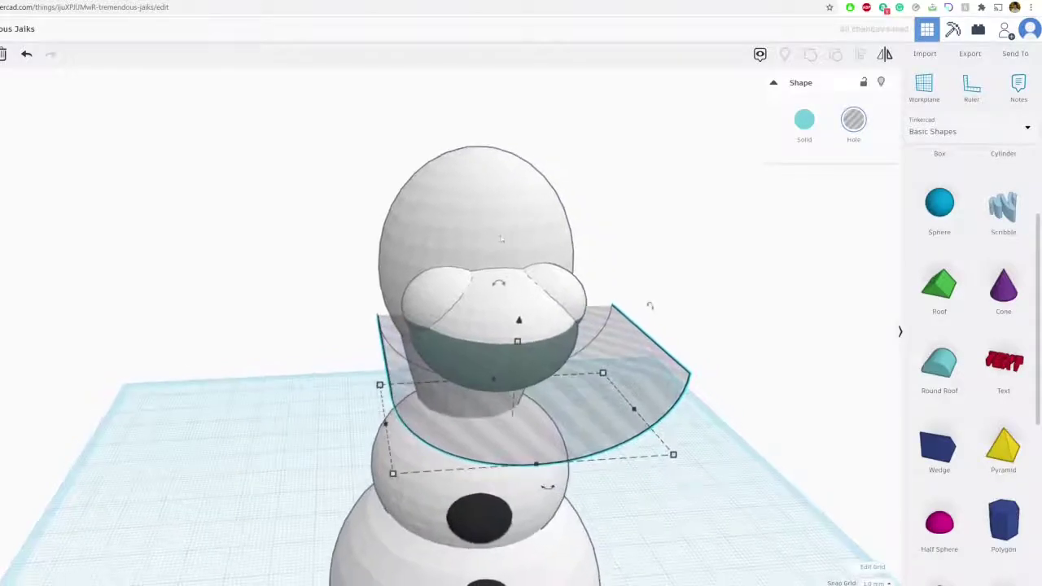
{"action": "left_click", "coordinate": [530, 244], "text": "shift"}
{"action": "key", "text": "ctrl+g"}
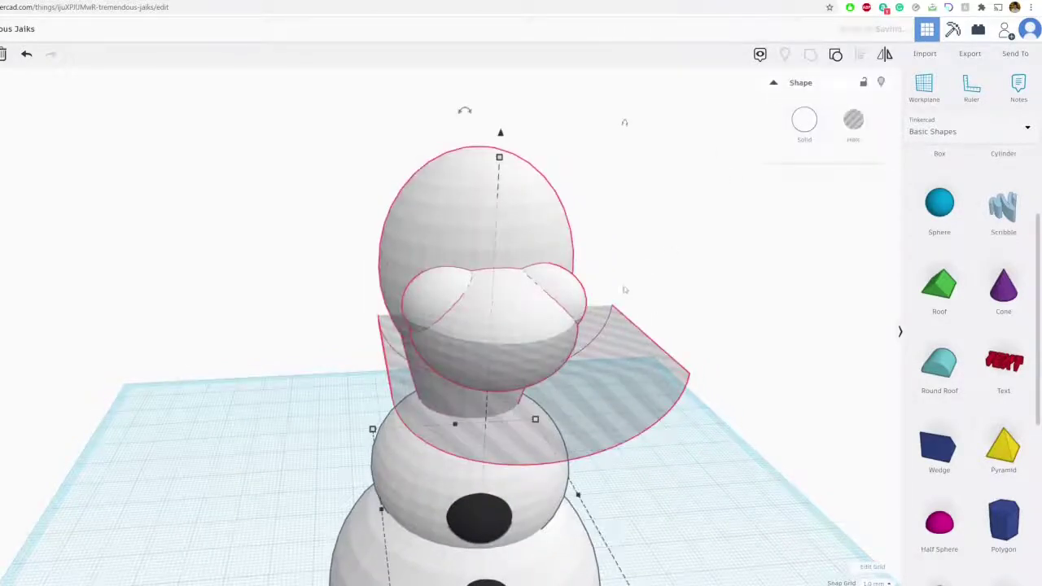
{"action": "scroll", "coordinate": [512, 314], "scroll_direction": "up", "scroll_amount": 3}
{"action": "right_click_drag", "start_coordinate": [245, 301], "coordinate": [733, 269]}
{"action": "left_click", "coordinate": [380, 216]}
Add a white box in front of the body and raise it towards mouth height
{"action": "scroll", "coordinate": [952, 265], "scroll_direction": "up", "scroll_amount": 3}
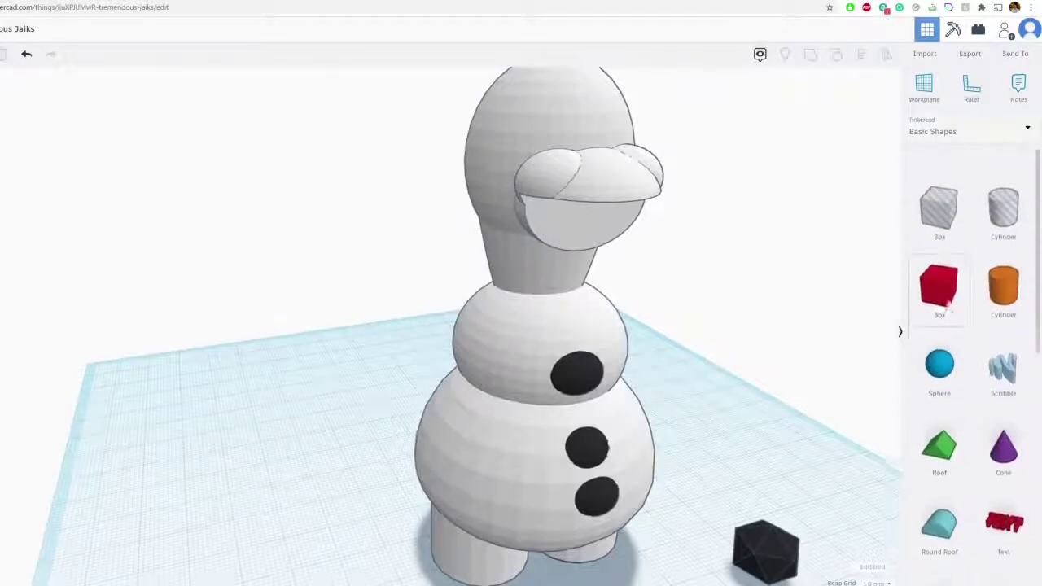
{"action": "left_click_drag", "start_coordinate": [939, 262], "coordinate": [674, 501]}
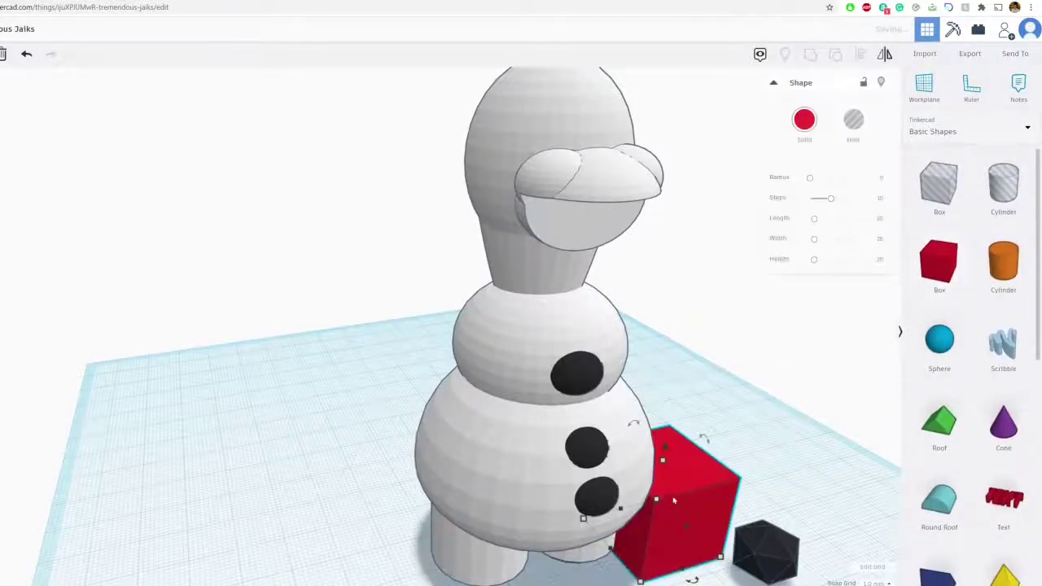
{"action": "left_click_drag", "start_coordinate": [665, 446], "coordinate": [713, 153]}
{"action": "right_click_drag", "start_coordinate": [713, 153], "coordinate": [562, 244]}
{"action": "left_click", "coordinate": [801, 122]}
{"action": "left_click", "coordinate": [974, 195]}
Check the teeth in the reference picture, then move the box under the snout and round its edges with a 5.17 radius
{"action": "right_click_drag", "start_coordinate": [700, 236], "coordinate": [639, 275]}
{"action": "key", "text": "ctrl+Tab"}
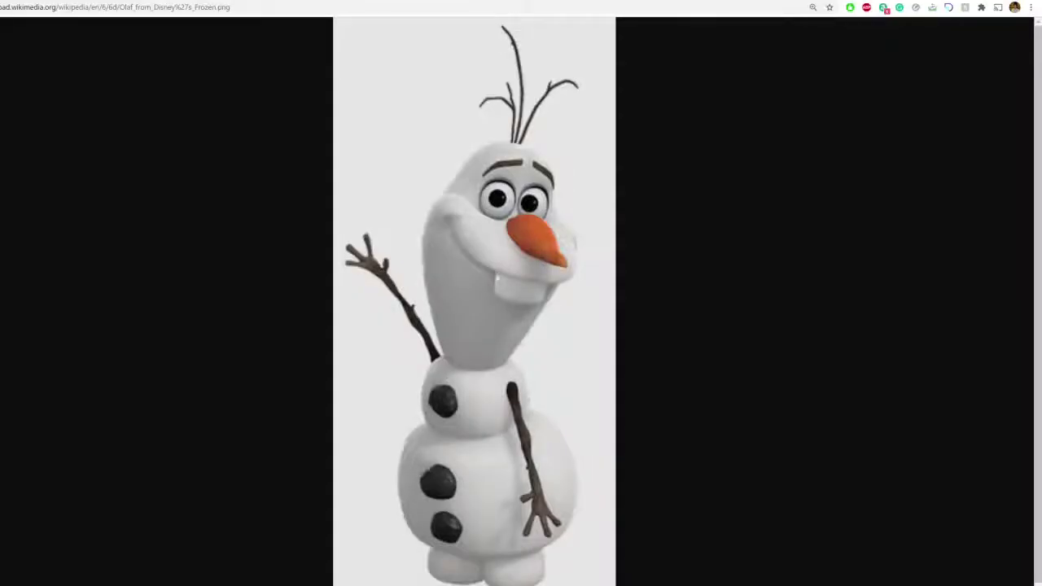
{"action": "key", "text": "ctrl+shift+Tab"}
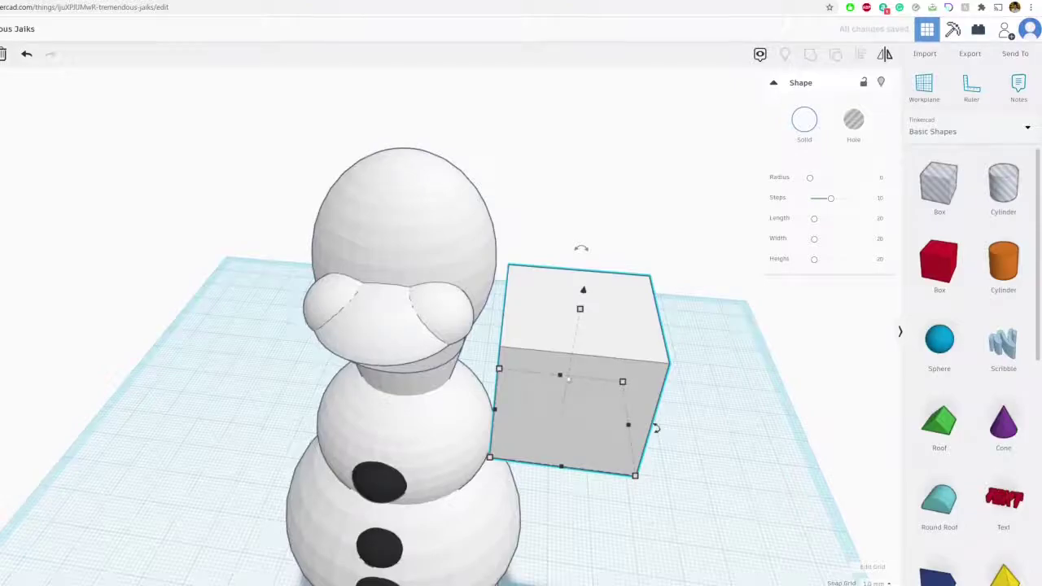
{"action": "left_click_drag", "start_coordinate": [559, 375], "coordinate": [386, 391]}
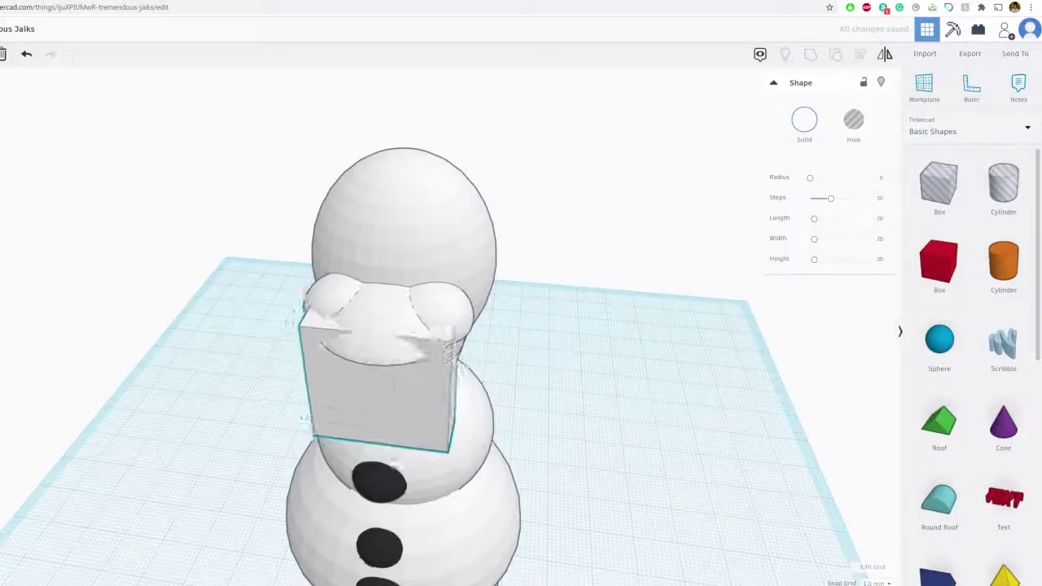
{"action": "left_click_drag", "start_coordinate": [811, 181], "coordinate": [824, 181]}
Resize the rounded box into a tooth 10 mm wide and 5 mm deep, adjusting its height
{"action": "right_click_drag", "start_coordinate": [684, 268], "coordinate": [641, 265]}
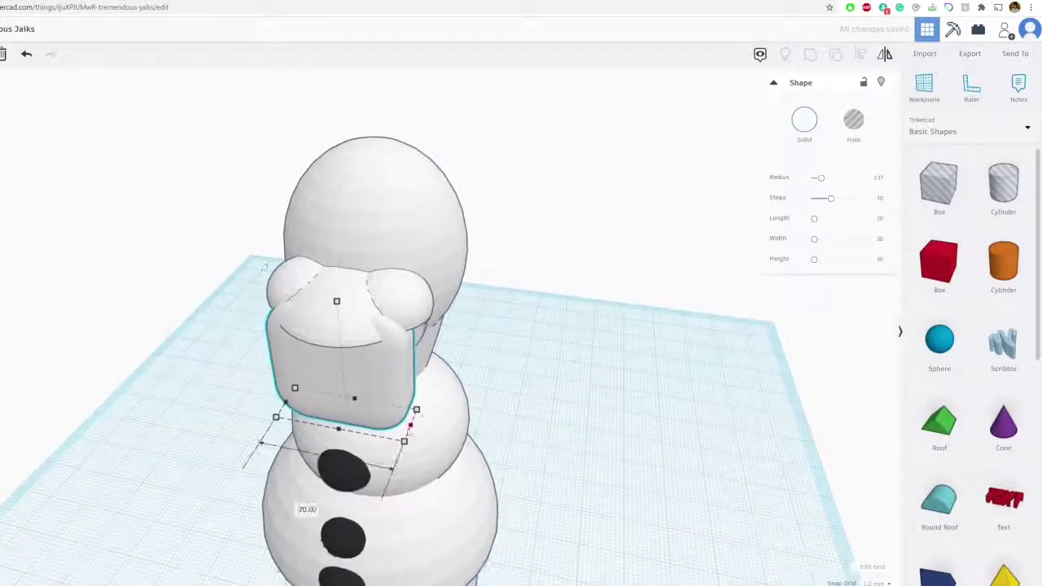
{"action": "left_click_drag", "start_coordinate": [404, 440], "coordinate": [356, 428]}
{"action": "left_click_drag", "start_coordinate": [288, 404], "coordinate": [346, 407]}
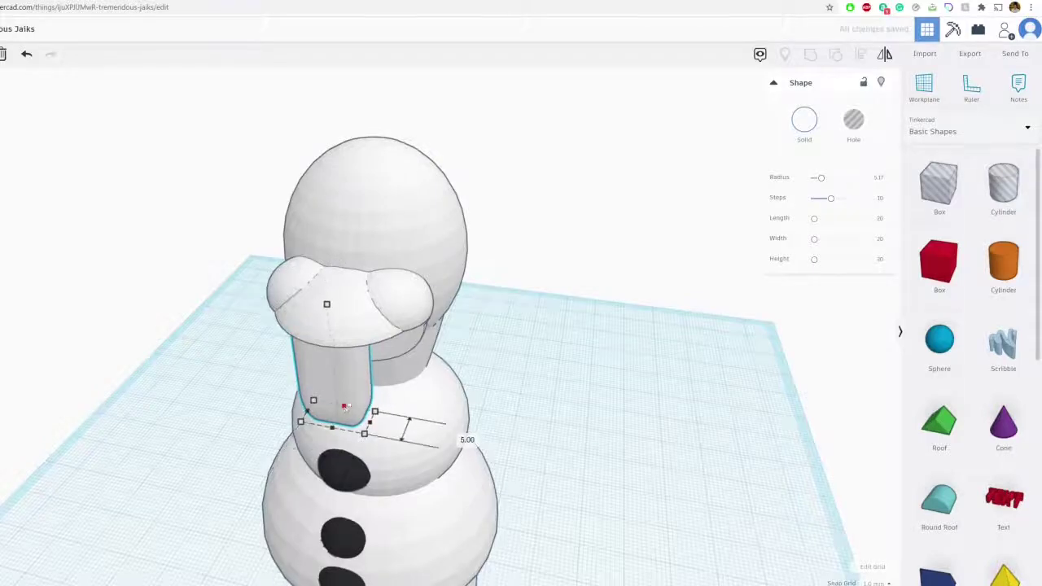
{"action": "mouse_move", "coordinate": [326, 304]}
{"action": "left_mouse_down"}
{"action": "mouse_move", "coordinate": [332, 359]}
{"action": "mouse_move", "coordinate": [326, 292]}
{"action": "left_mouse_up"}
Raise the tooth in the mouth opening so that only its lower part shows beneath the snout
{"action": "right_click_drag", "start_coordinate": [326, 292], "coordinate": [407, 236]}
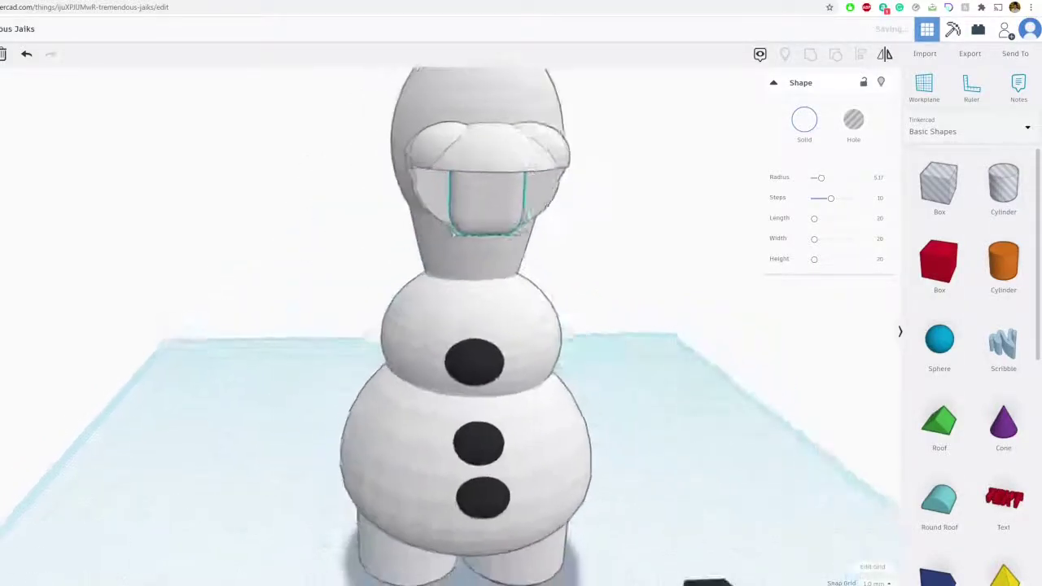
{"action": "right_click_drag", "start_coordinate": [512, 216], "coordinate": [616, 206]}
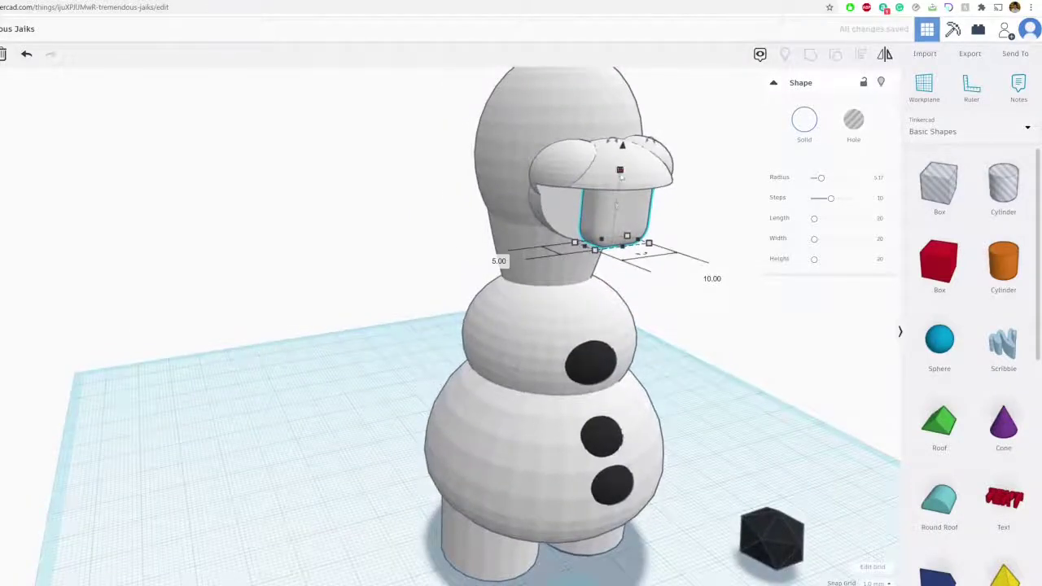
{"action": "left_click_drag", "start_coordinate": [622, 146], "coordinate": [622, 140]}
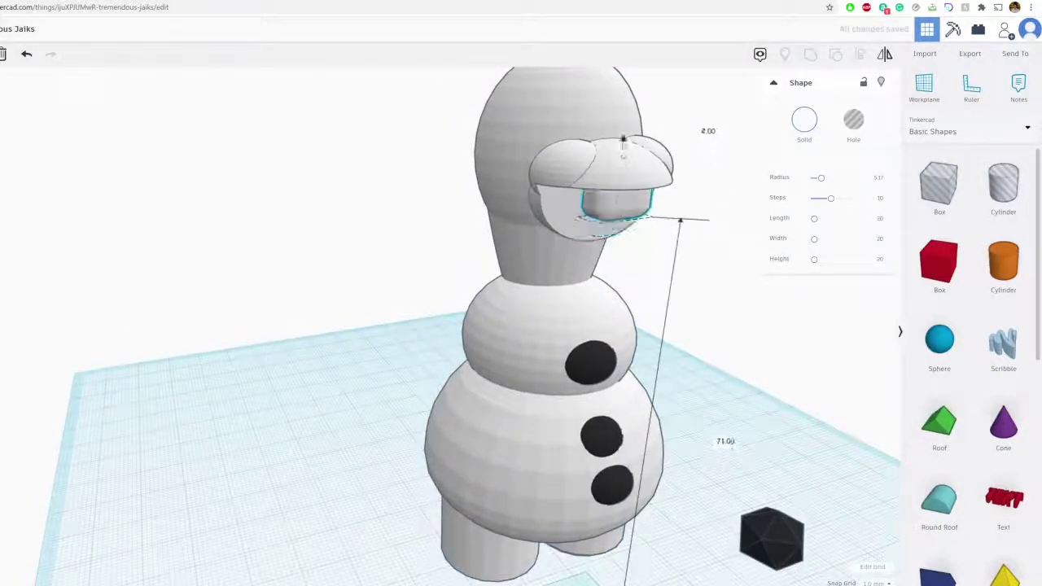
{"action": "right_click_drag", "start_coordinate": [709, 214], "coordinate": [684, 261]}
{"action": "left_click", "coordinate": [684, 260]}
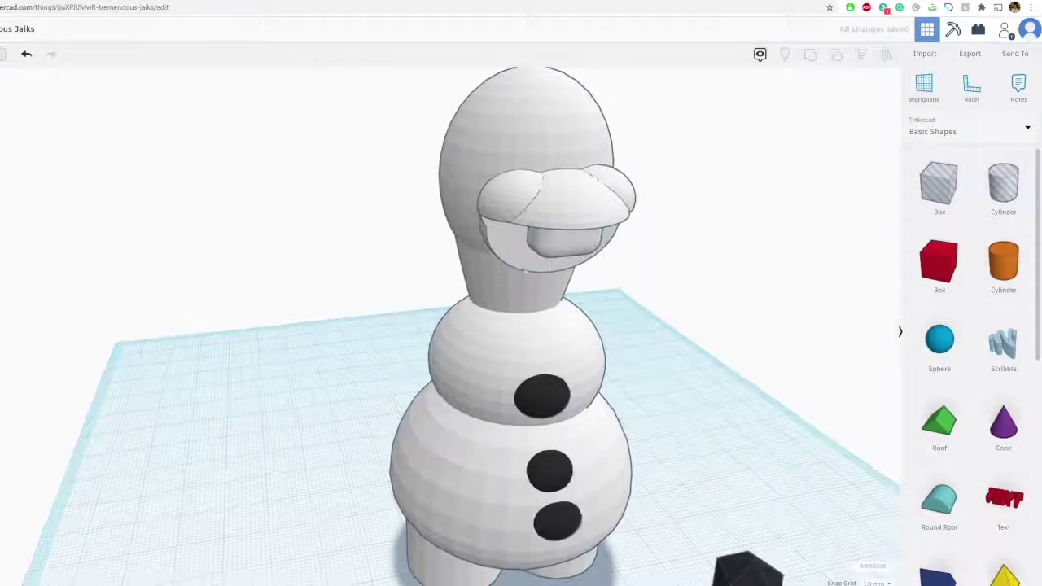
{"action": "right_click_drag", "start_coordinate": [548, 269], "coordinate": [459, 244]}
{"action": "scroll", "coordinate": [458, 242], "scroll_direction": "up", "scroll_amount": 3}
{"action": "middle_click_drag", "start_coordinate": [458, 195], "coordinate": [366, 337]}
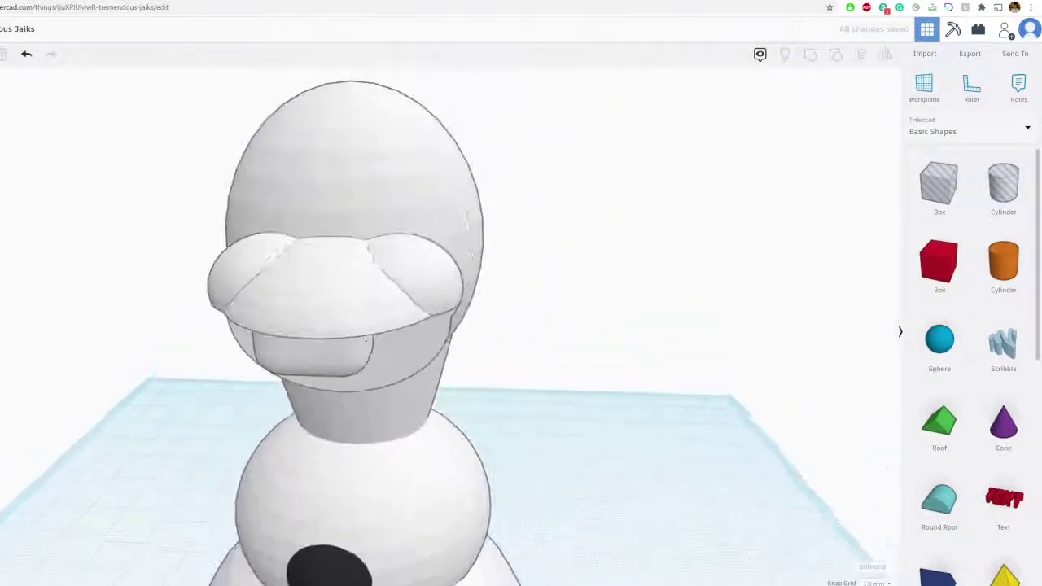
Check the eyes in the reference picture, then add a sphere beside the body and raise it about 73 mm above the workplane
{"action": "right_click_drag", "start_coordinate": [365, 338], "coordinate": [421, 338]}
{"action": "scroll", "coordinate": [503, 342], "scroll_direction": "down", "scroll_amount": 3}
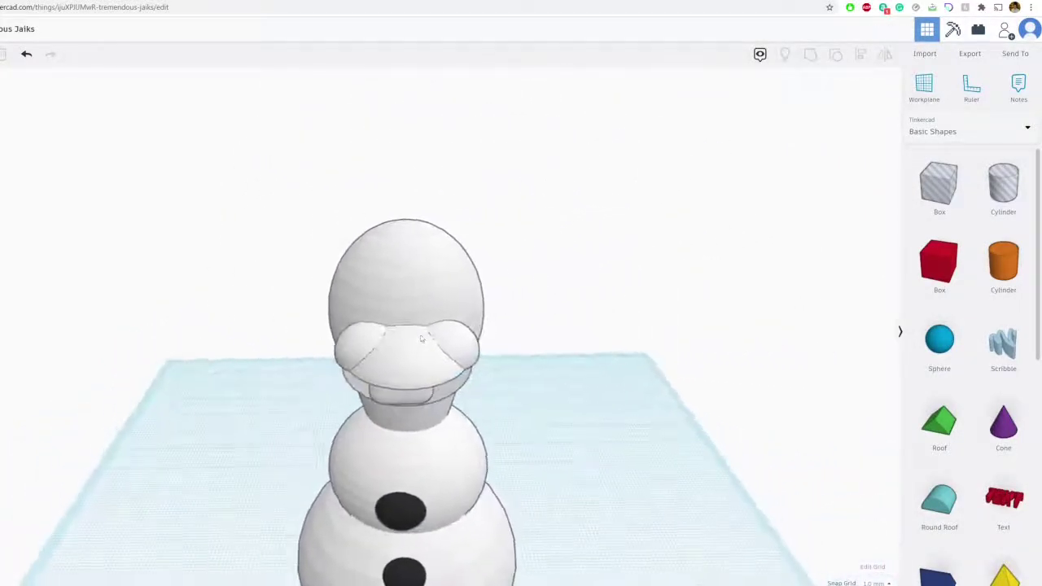
{"action": "key", "text": "ctrl+Tab"}
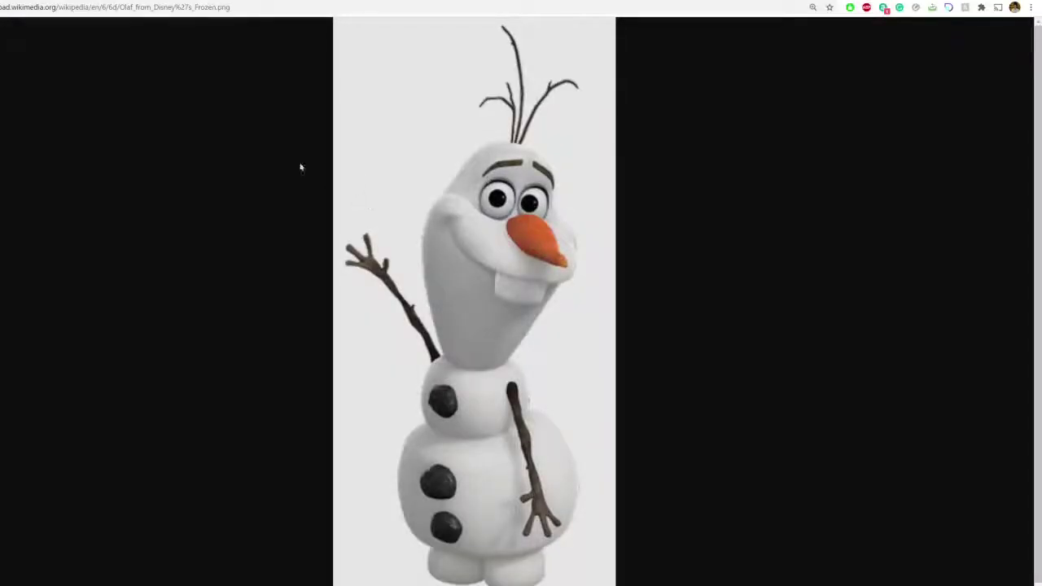
{"action": "key", "text": "ctrl+shift+Tab"}
{"action": "middle_click_drag", "start_coordinate": [501, 385], "coordinate": [418, 269]}
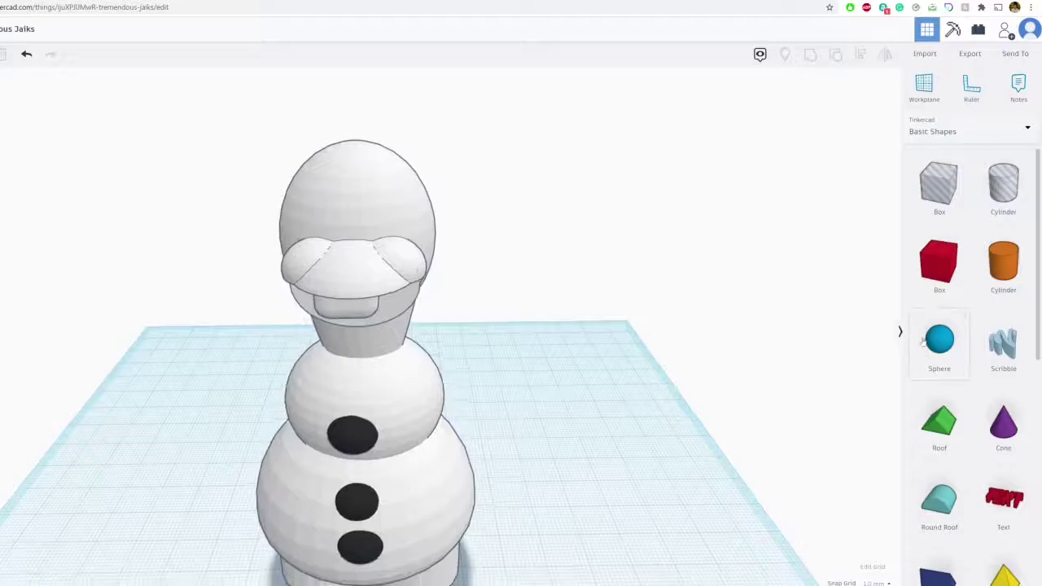
{"action": "left_click_drag", "start_coordinate": [922, 341], "coordinate": [568, 561]}
{"action": "left_click_drag", "start_coordinate": [573, 507], "coordinate": [617, 156]}
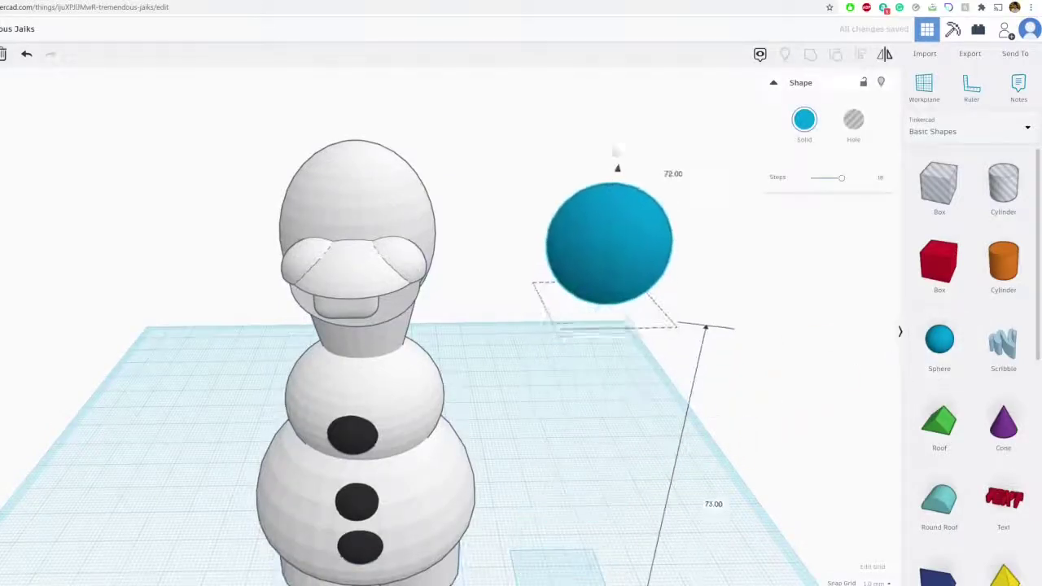
Place the sphere as a small eye on one side of the face above the snout, check the reference, and colour it white
{"action": "left_click_drag", "start_coordinate": [609, 244], "coordinate": [324, 161]}
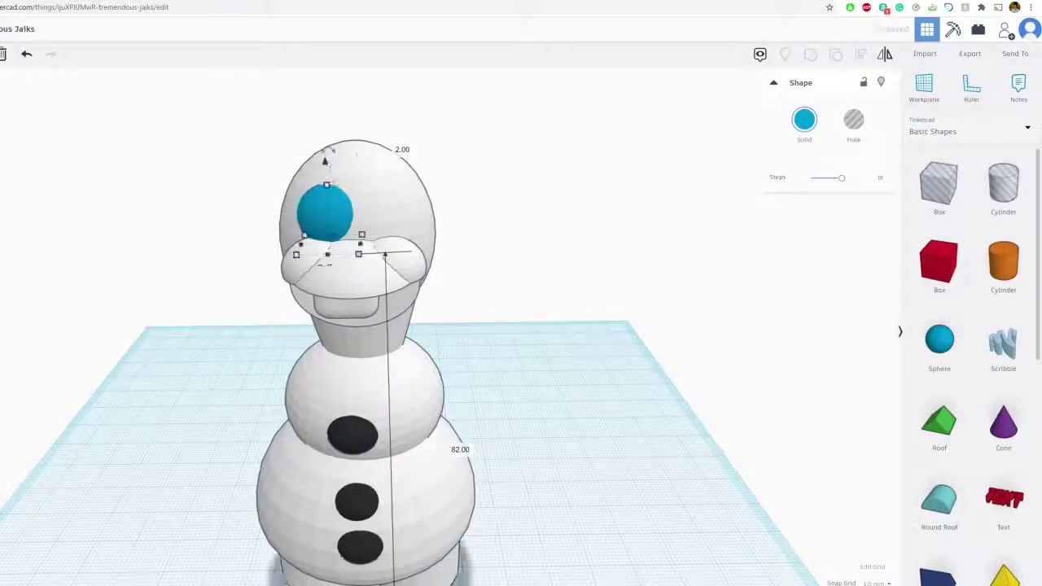
{"action": "key", "text": "ctrl+Tab"}
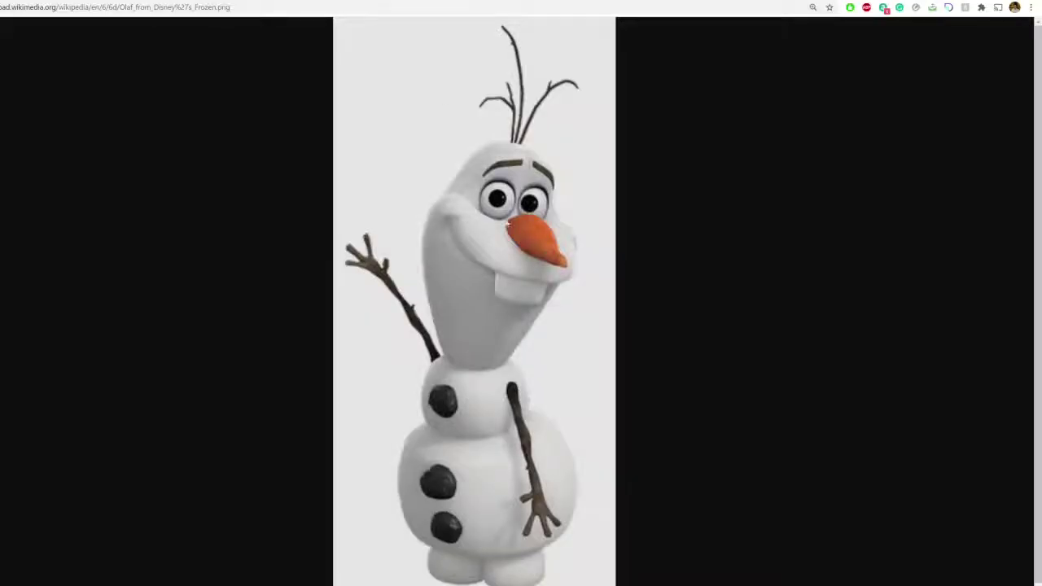
{"action": "key", "text": "ctrl+shift+Tab"}
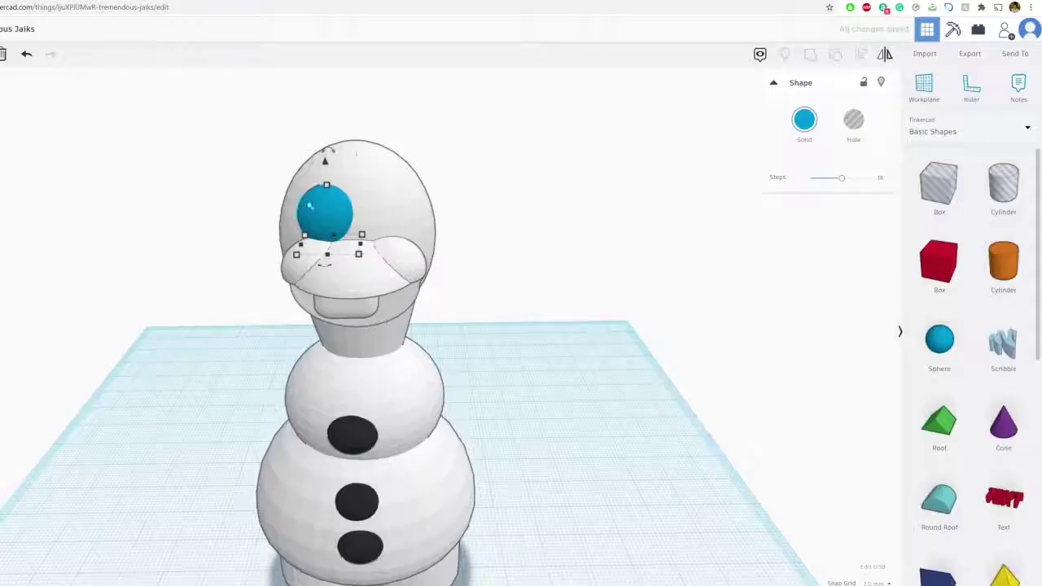
{"action": "right_click_drag", "start_coordinate": [310, 204], "coordinate": [474, 282]}
{"action": "scroll", "coordinate": [498, 265], "scroll_direction": "up", "scroll_amount": 4}
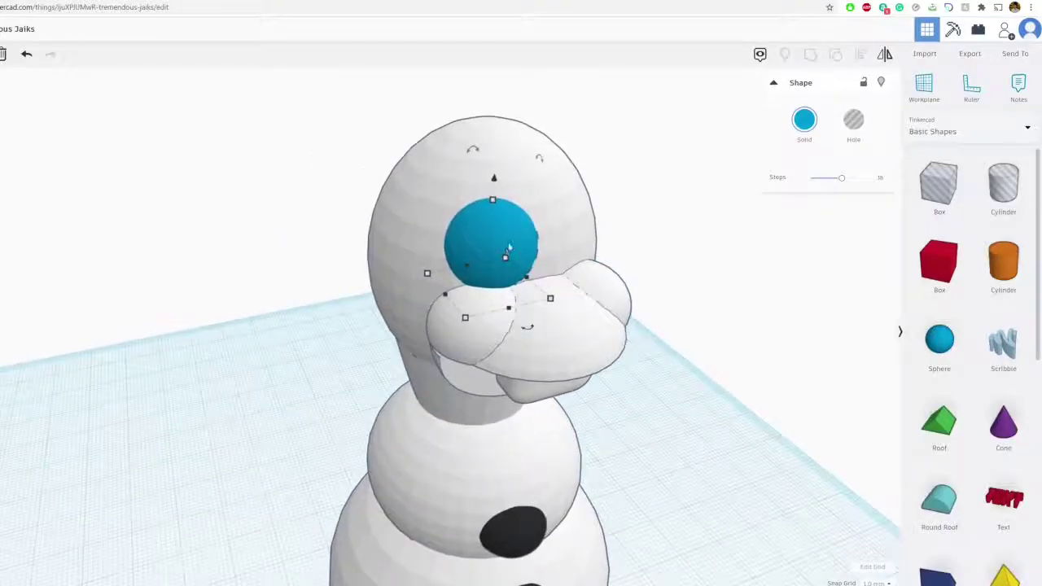
{"action": "left_click", "coordinate": [815, 122]}
{"action": "left_click", "coordinate": [979, 196]}
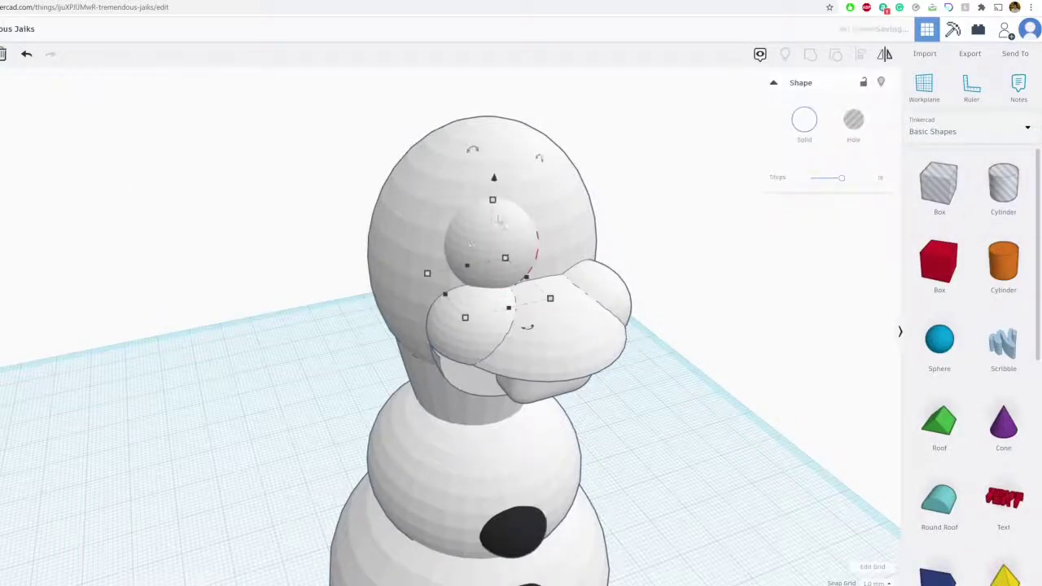
Duplicate the eye sphere, shrink the copy to a pupil about 8 mm high, colour it black and raise it within the eye
{"action": "left_click_drag", "start_coordinate": [496, 234], "coordinate": [505, 246]}
{"action": "left_click_drag", "start_coordinate": [501, 207], "coordinate": [501, 228]}
{"action": "left_click", "coordinate": [816, 126]}
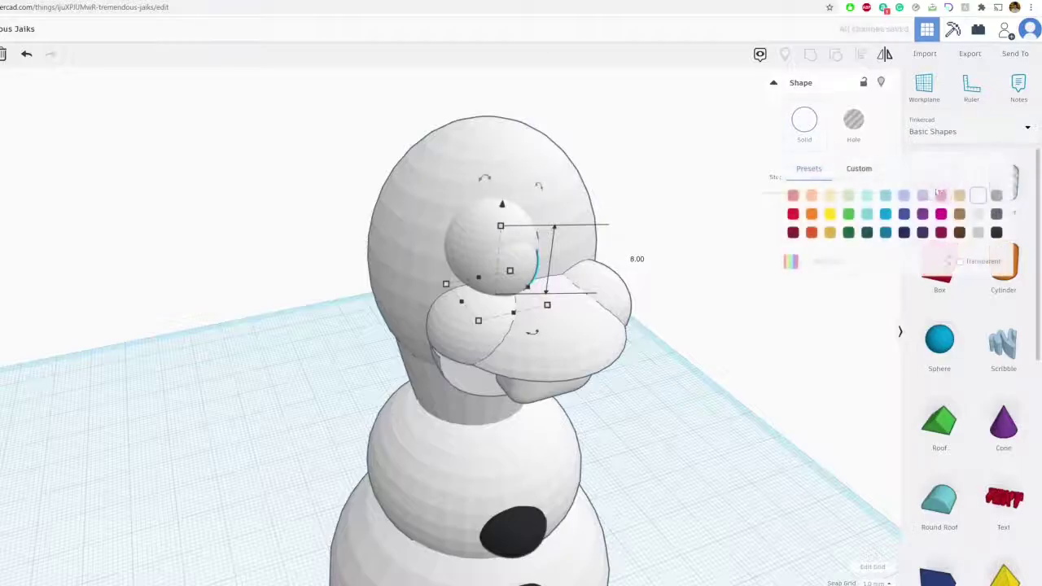
{"action": "left_click", "coordinate": [994, 234]}
{"action": "right_click_drag", "start_coordinate": [718, 304], "coordinate": [690, 292]}
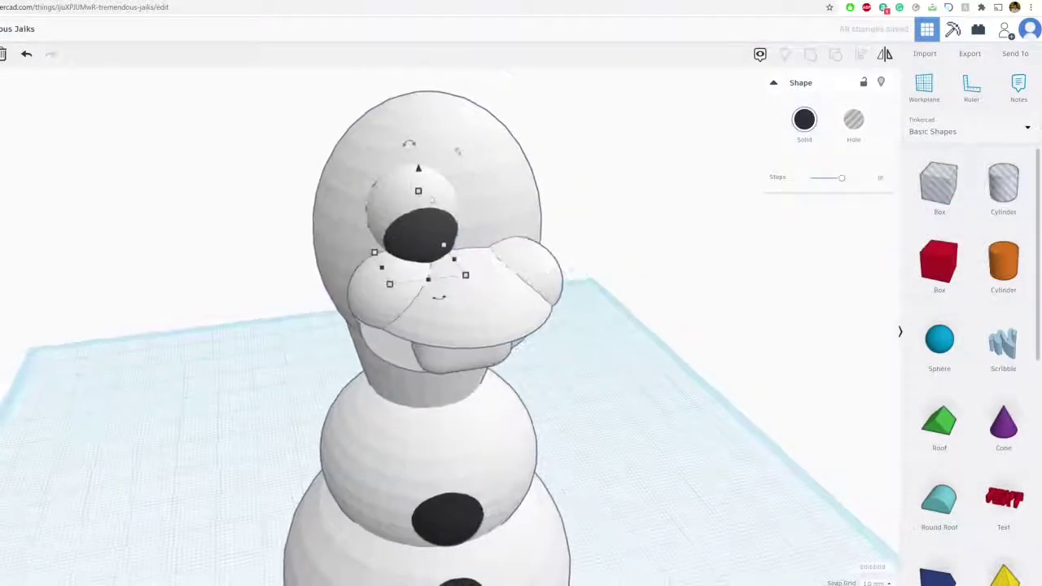
{"action": "mouse_move", "coordinate": [423, 196]}
{"action": "left_mouse_down"}
{"action": "mouse_move", "coordinate": [419, 145]}
{"action": "mouse_move", "coordinate": [420, 181]}
{"action": "left_mouse_up"}
{"action": "right_click_drag", "start_coordinate": [647, 232], "coordinate": [570, 249]}
Group the black pupil with the white eye sphere and turn on Multicolor for the group
{"action": "left_click", "coordinate": [399, 214]}
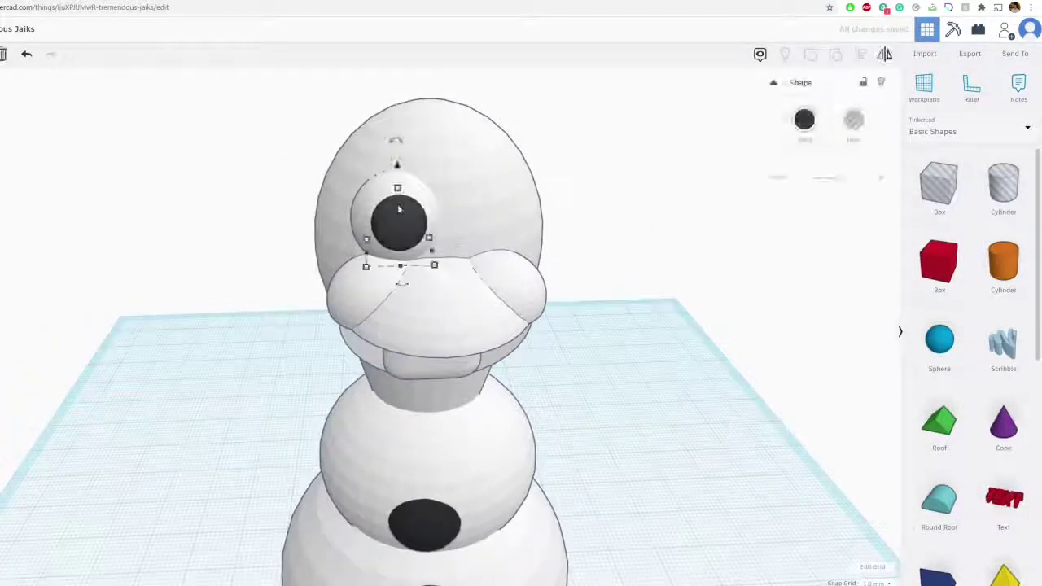
{"action": "left_click", "coordinate": [371, 203], "text": "shift"}
{"action": "left_click", "coordinate": [809, 55]}
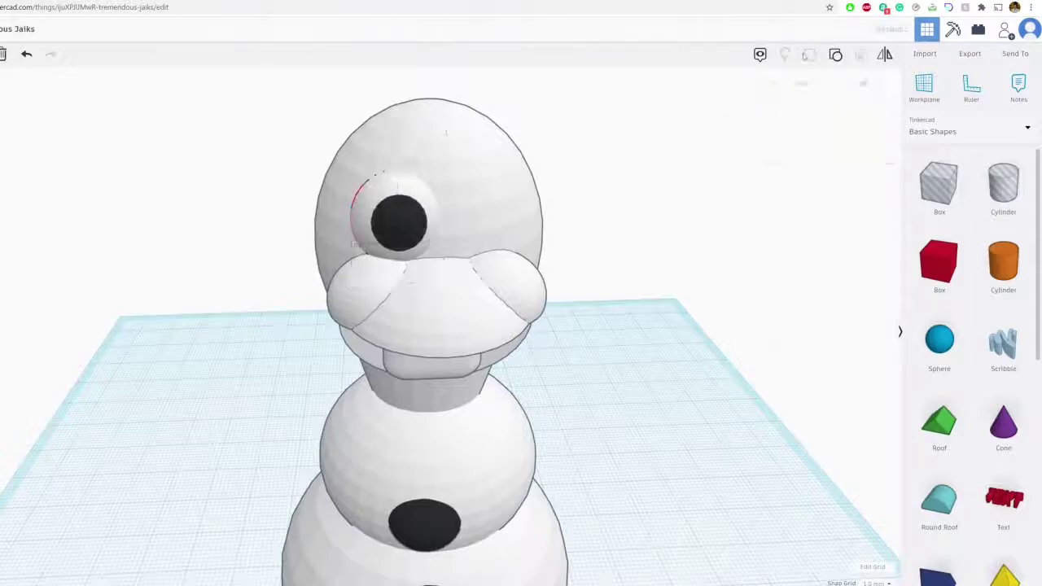
{"action": "scroll", "coordinate": [489, 175], "scroll_direction": "up", "scroll_amount": 4}
{"action": "right_click_drag", "start_coordinate": [431, 218], "coordinate": [478, 281]}
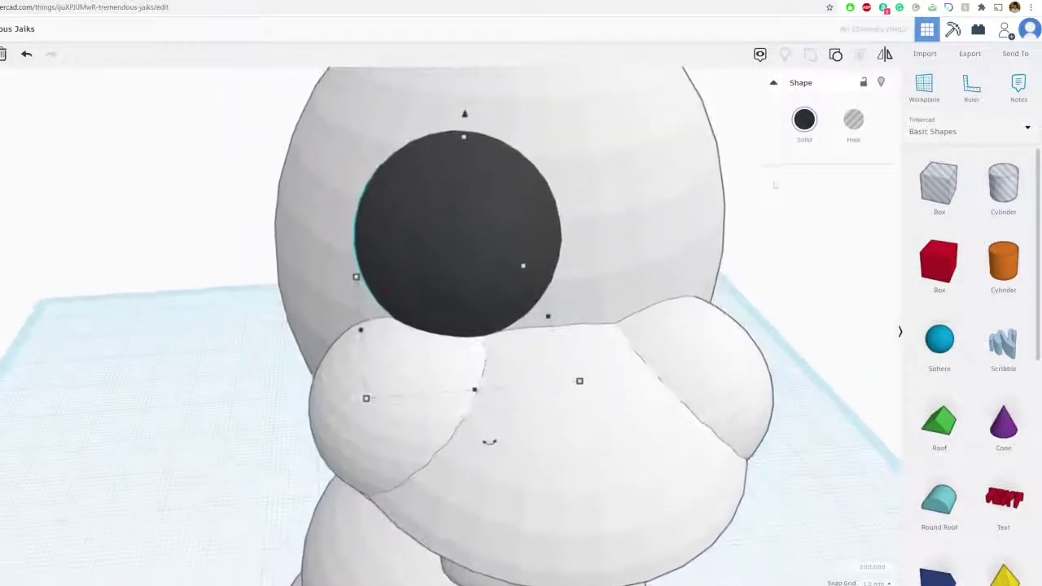
{"action": "left_click", "coordinate": [805, 122]}
{"action": "left_click", "coordinate": [808, 262]}
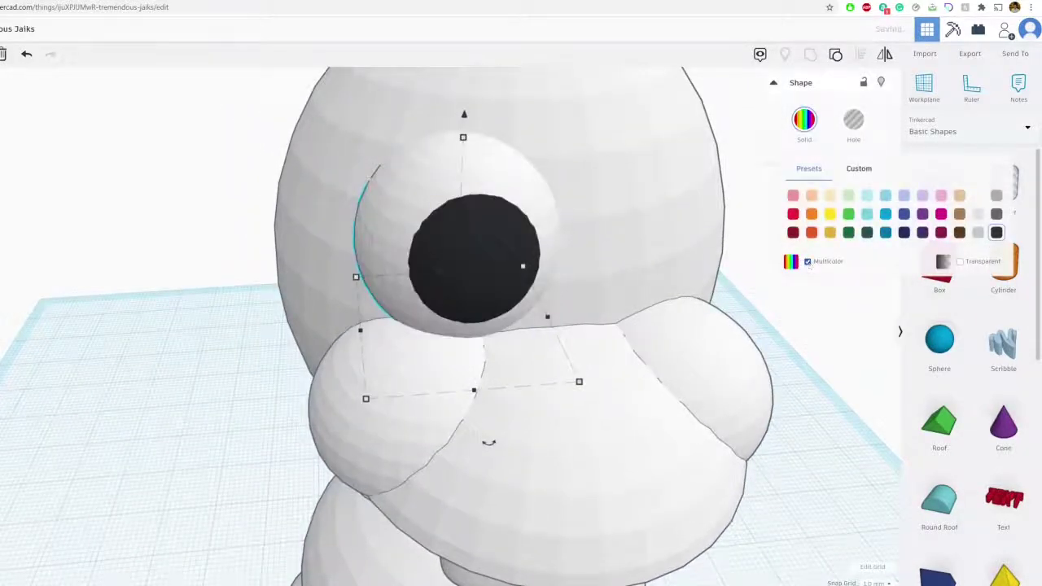
Duplicate the grouped eye and place the copy beside it on the other side of the face
{"action": "left_click", "coordinate": [497, 258]}
{"action": "scroll", "coordinate": [497, 189], "scroll_direction": "down", "scroll_amount": 3}
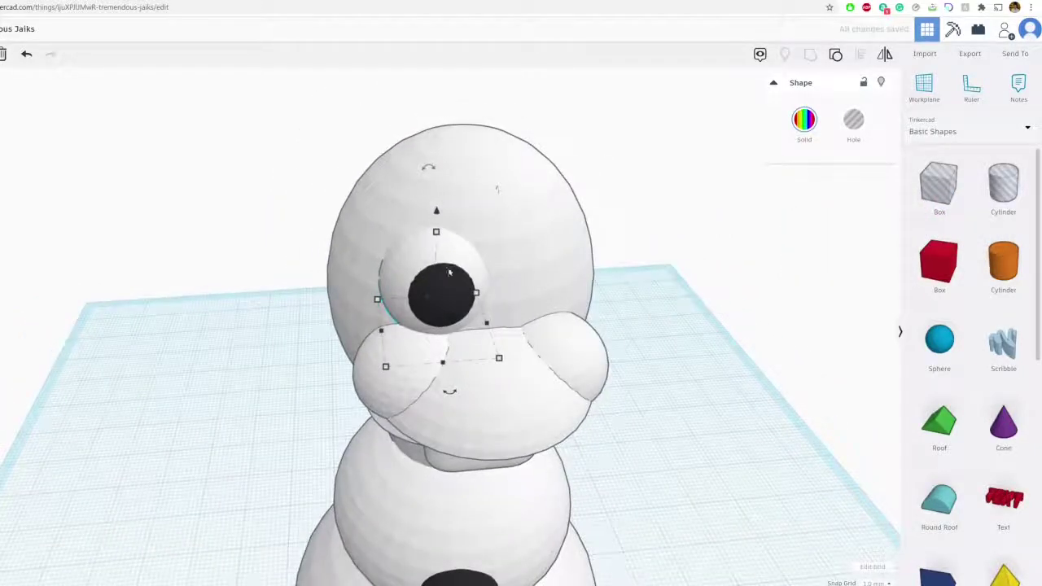
{"action": "key", "text": "ctrl+v"}
{"action": "left_click_drag", "start_coordinate": [512, 295], "coordinate": [548, 292]}
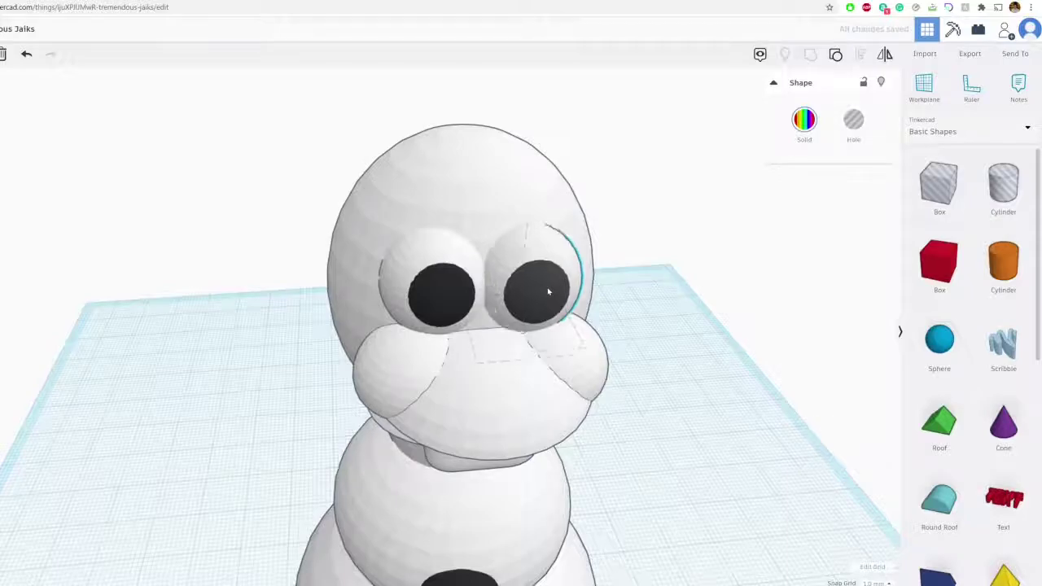
{"action": "left_click", "coordinate": [708, 274]}
{"action": "right_click_drag", "start_coordinate": [708, 274], "coordinate": [675, 252]}
{"action": "scroll", "coordinate": [675, 251], "scroll_direction": "down", "scroll_amount": 5}
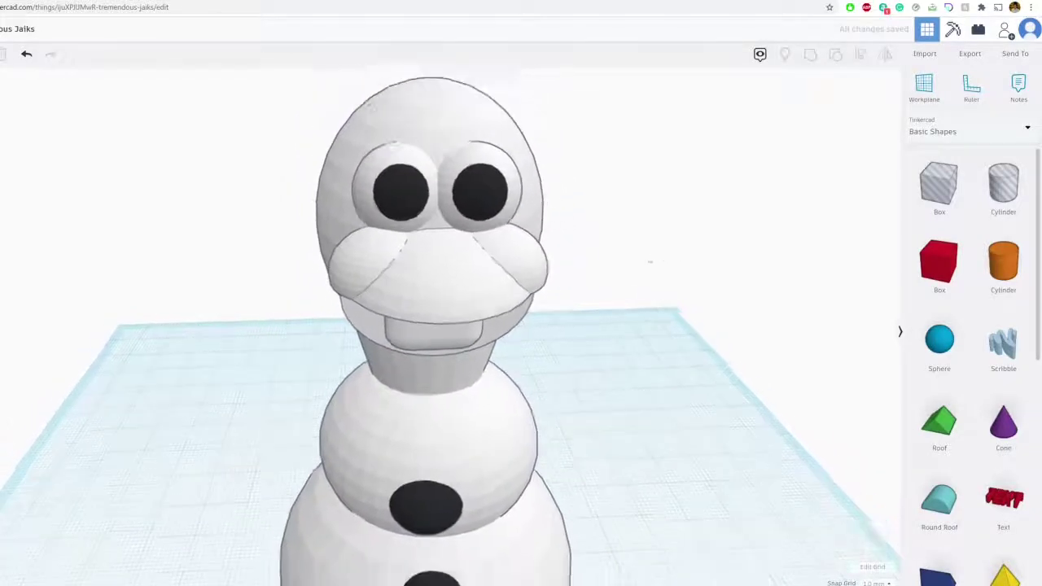
Switch the shape library to all shape generators and browse to page 16 for a carrot-like nose shape
{"action": "left_click", "coordinate": [981, 125]}
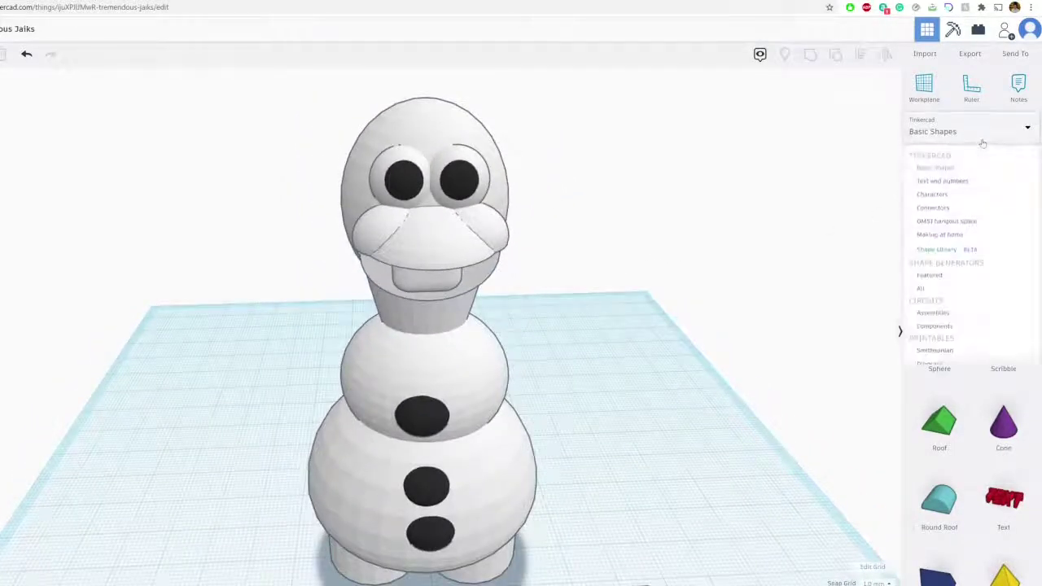
{"action": "left_click", "coordinate": [940, 280]}
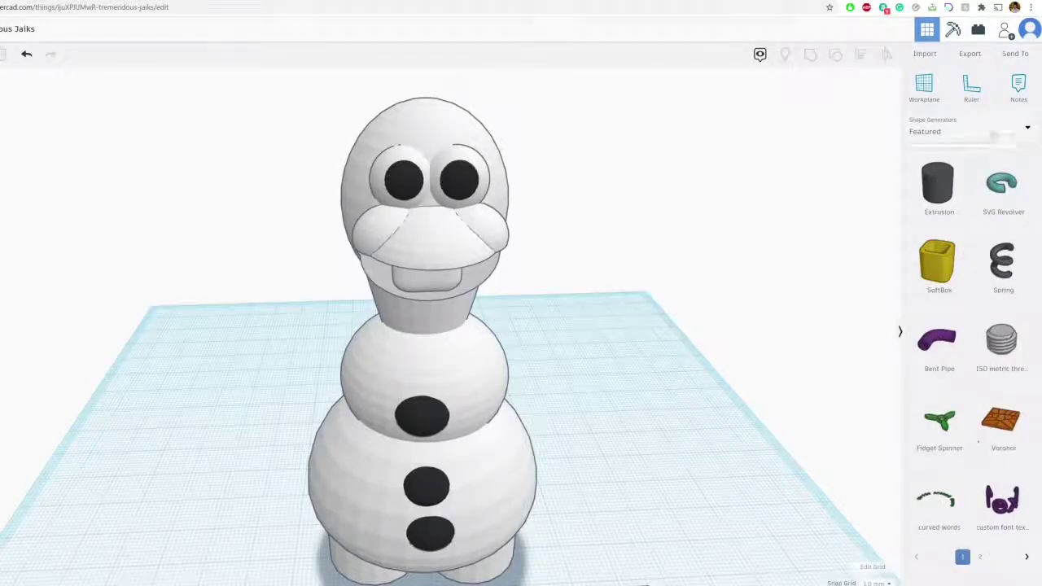
{"action": "left_click", "coordinate": [1001, 131]}
{"action": "left_click", "coordinate": [946, 290]}
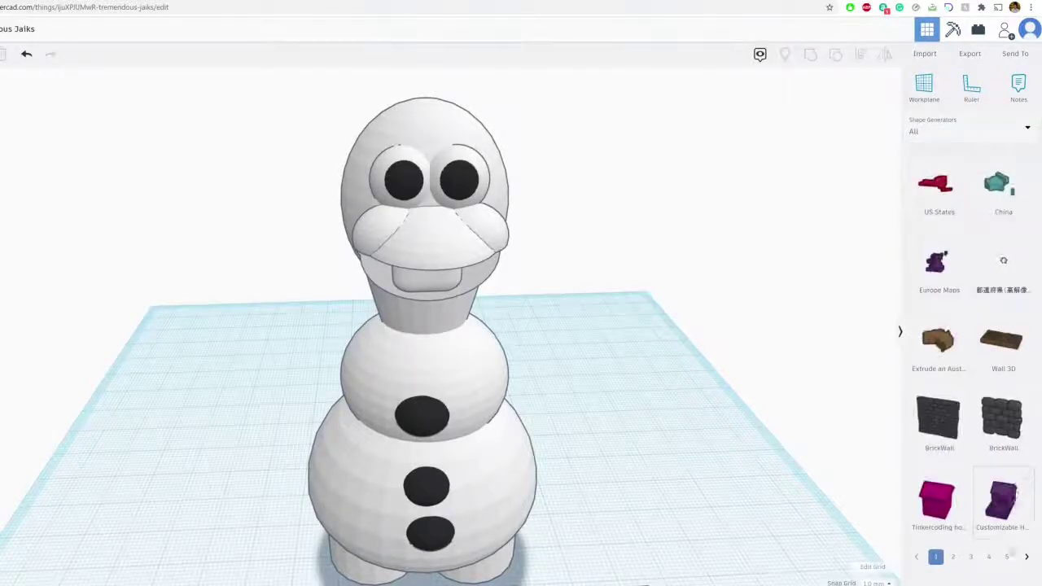
{"action": "left_click", "coordinate": [1008, 558]}
{"action": "left_click", "coordinate": [1007, 559]}
{"action": "left_click", "coordinate": [1008, 559]}
{"action": "left_click", "coordinate": [1009, 559]}
{"action": "left_click", "coordinate": [1009, 559]}
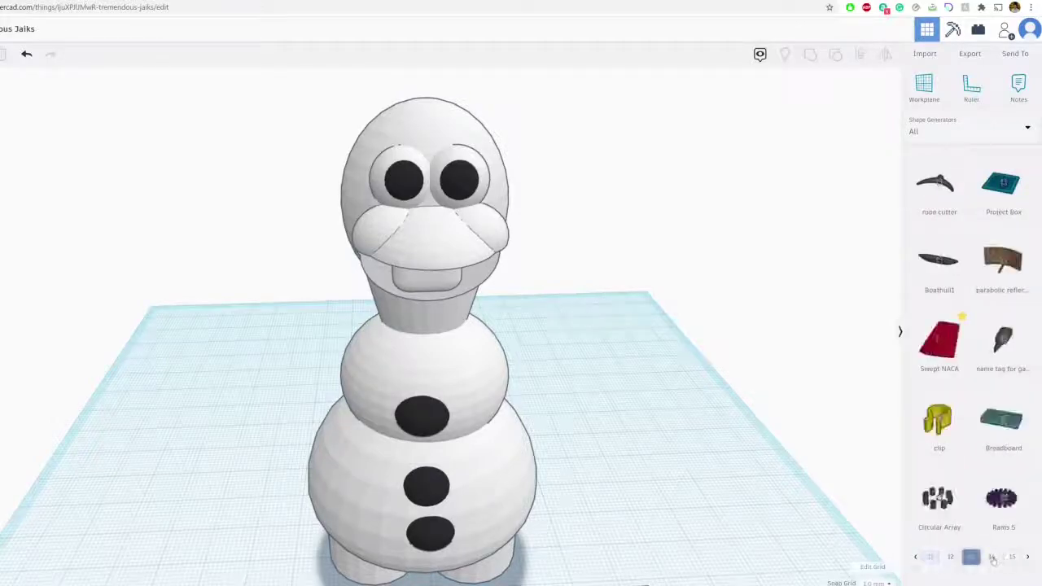
{"action": "left_click", "coordinate": [992, 557]}
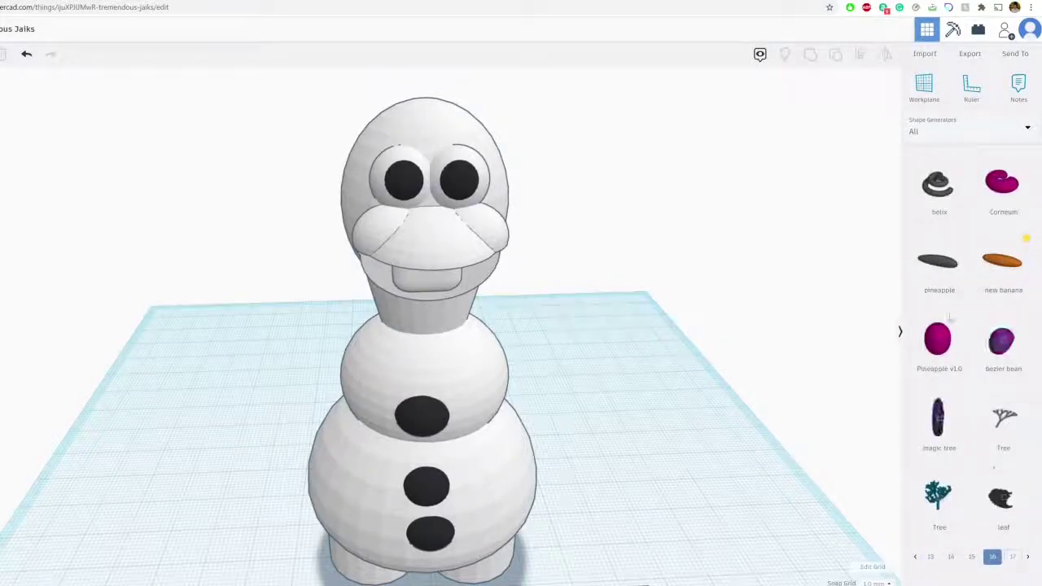
Add the new banana and pineapple shapes beside the snowman for comparison, then delete the new banana
{"action": "left_click_drag", "start_coordinate": [1002, 261], "coordinate": [622, 490]}
{"action": "scroll", "coordinate": [621, 490], "scroll_direction": "down", "scroll_amount": 3}
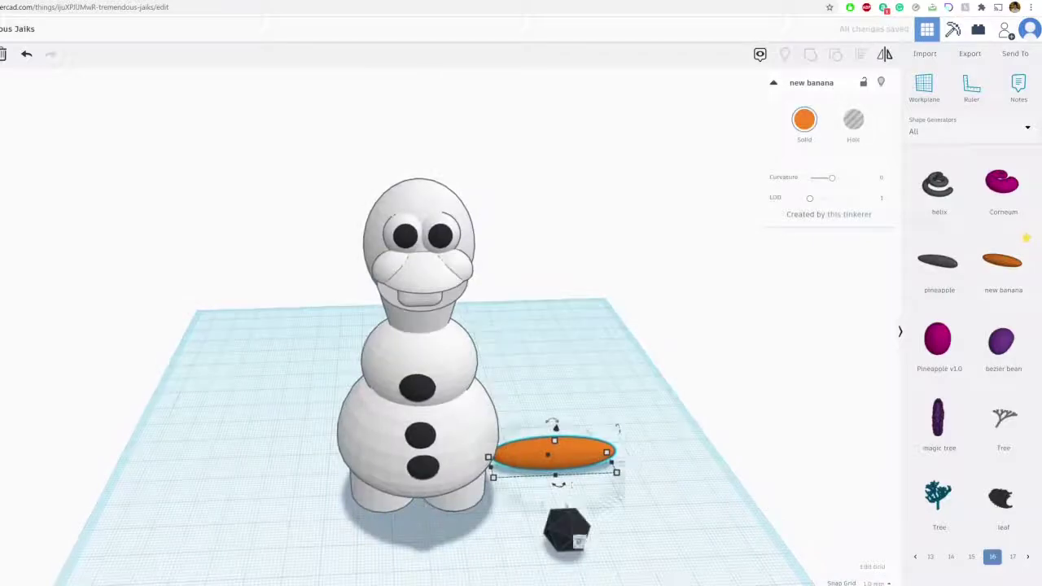
{"action": "left_click_drag", "start_coordinate": [940, 261], "coordinate": [643, 465]}
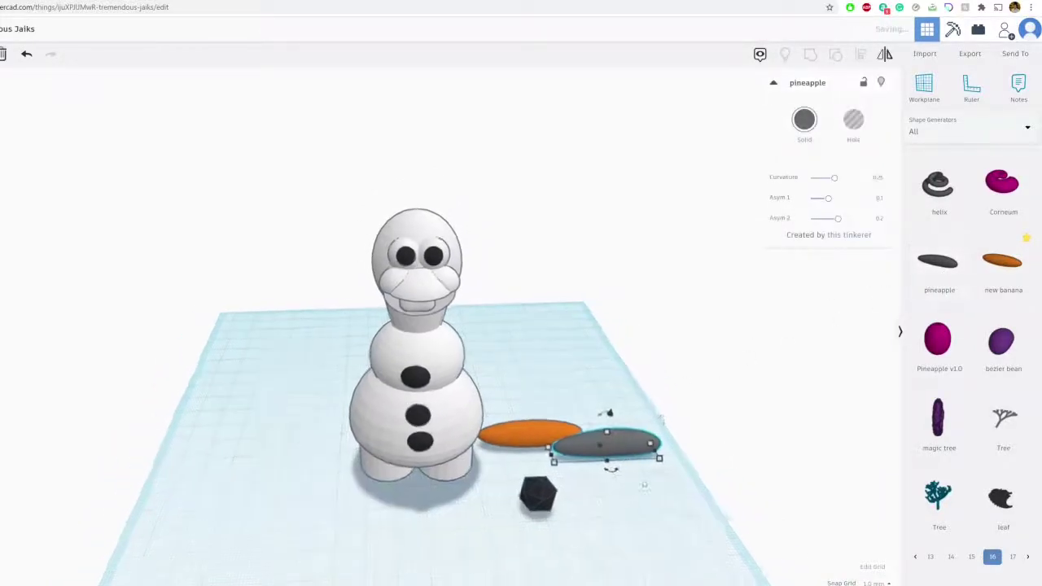
{"action": "right_click_drag", "start_coordinate": [650, 490], "coordinate": [641, 534]}
{"action": "left_click_drag", "start_coordinate": [661, 481], "coordinate": [631, 516]}
{"action": "left_click", "coordinate": [574, 460]}
{"action": "key", "text": "Delete"}
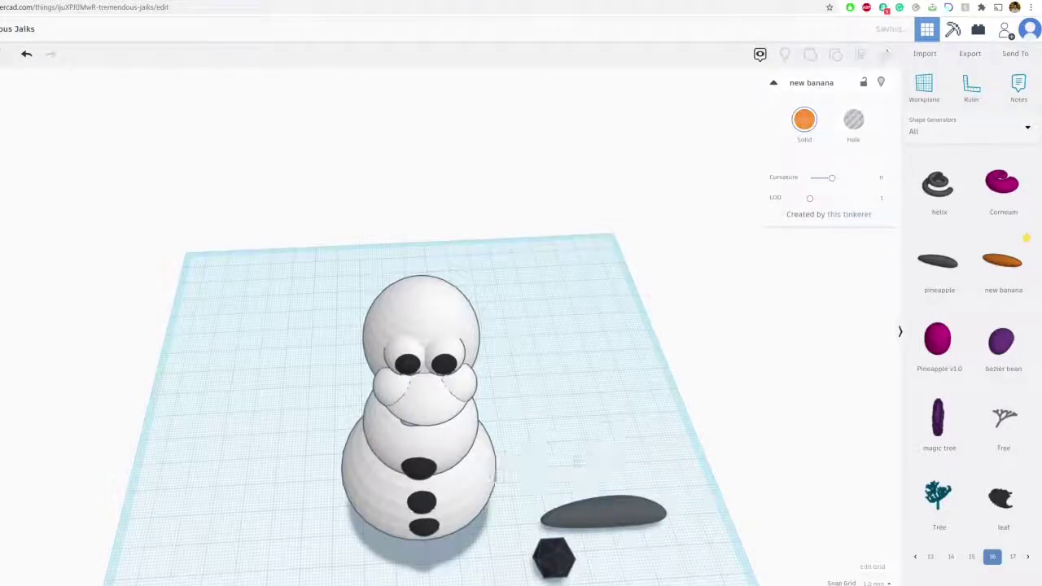
Delete the spare black polyhedron lying on the workplane beside the pineapple shape
{"action": "right_click_drag", "start_coordinate": [581, 464], "coordinate": [480, 456]}
{"action": "middle_click_drag", "start_coordinate": [480, 456], "coordinate": [447, 377]}
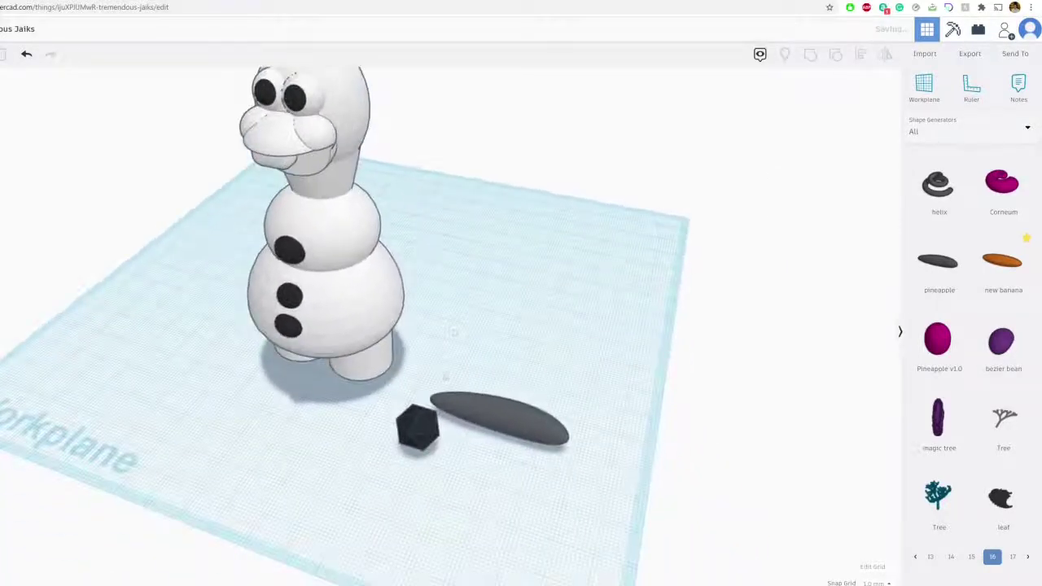
{"action": "left_click", "coordinate": [415, 424]}
{"action": "key", "text": "Delete"}
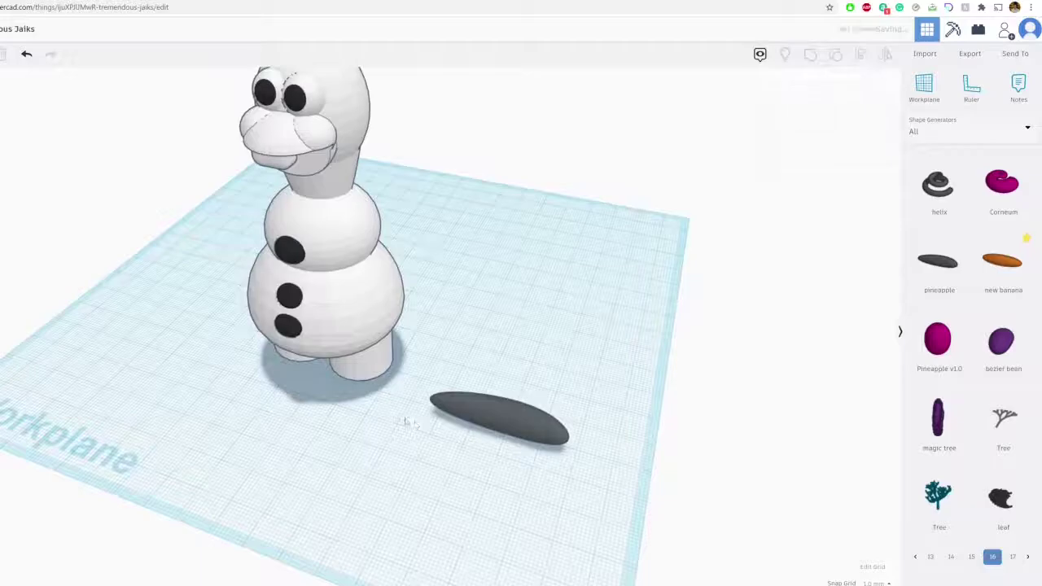
Rotate the pineapple shape to point forward from the body, then move it to the front and raise it to snout height
{"action": "left_click", "coordinate": [511, 409]}
{"action": "left_click_drag", "start_coordinate": [596, 448], "coordinate": [460, 509]}
{"action": "left_click_drag", "start_coordinate": [476, 460], "coordinate": [243, 445]}
{"action": "scroll", "coordinate": [383, 367], "scroll_direction": "up", "scroll_amount": 3}
{"action": "middle_click_drag", "start_coordinate": [381, 389], "coordinate": [562, 397]}
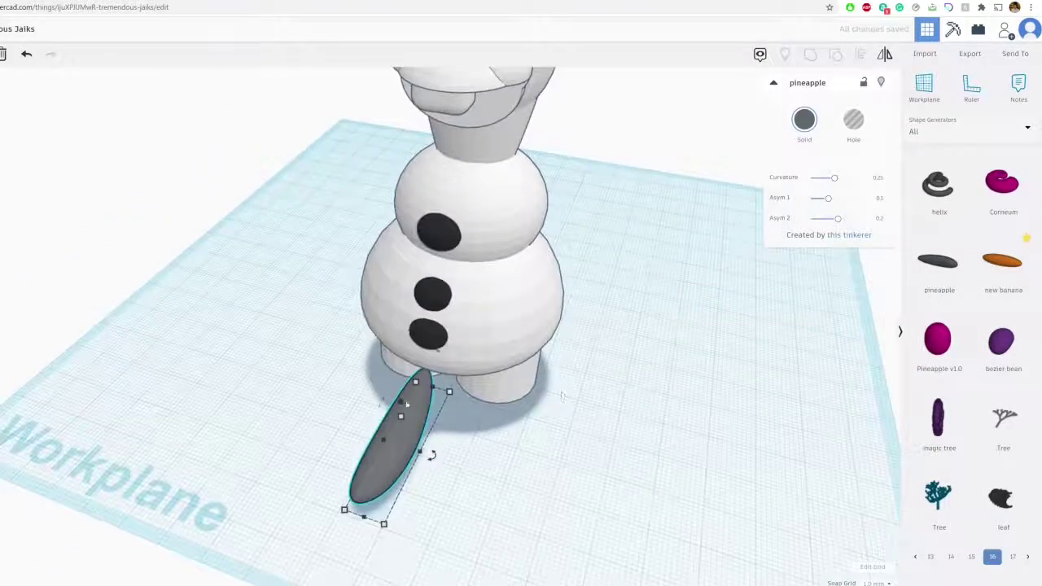
{"action": "left_click_drag", "start_coordinate": [405, 403], "coordinate": [442, 28]}
{"action": "middle_click_drag", "start_coordinate": [378, 121], "coordinate": [458, 401]}
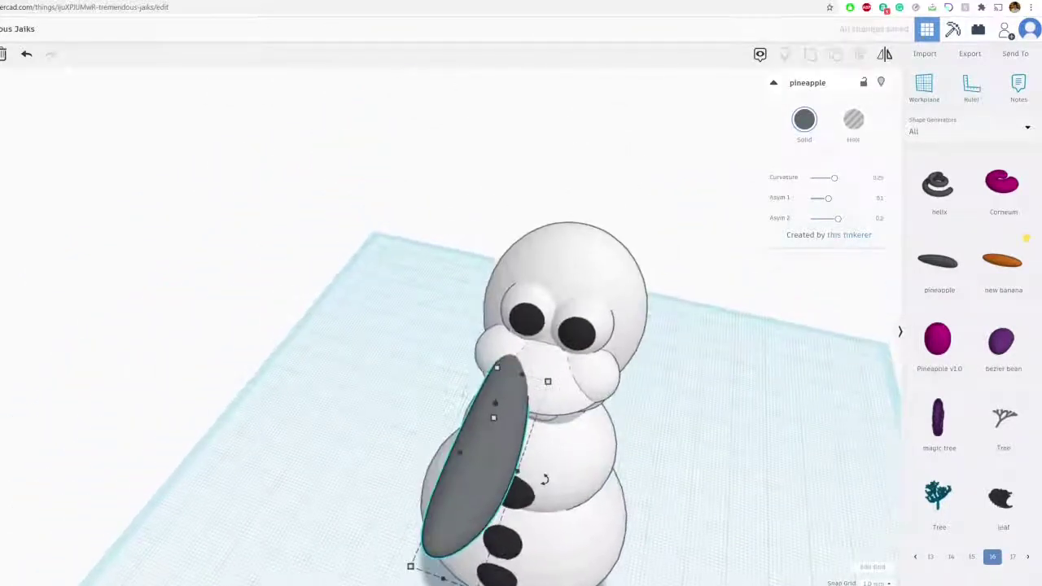
Check the nose in the reference picture, then scale the pineapple shape down proportionally and push its narrow end into the snout
{"action": "key", "text": "ctrl+Tab"}
{"action": "key", "text": "ctrl+shift+Tab"}
{"action": "right_click_drag", "start_coordinate": [545, 479], "coordinate": [391, 358]}
{"action": "left_click_drag", "start_coordinate": [294, 316], "coordinate": [331, 319]}
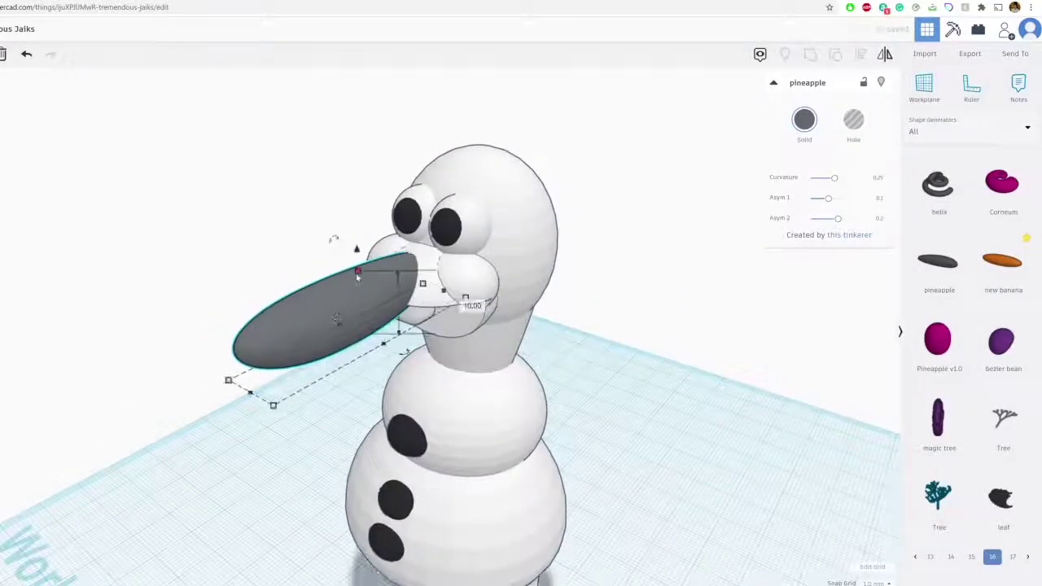
{"action": "left_click_drag", "start_coordinate": [357, 275], "coordinate": [357, 245], "text": "shift"}
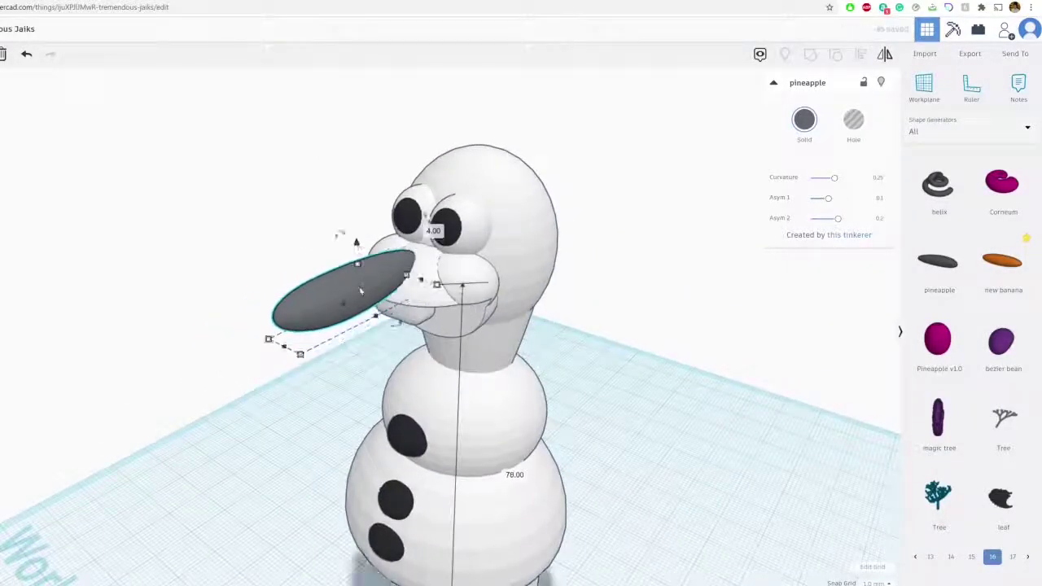
{"action": "left_click_drag", "start_coordinate": [334, 307], "coordinate": [362, 295]}
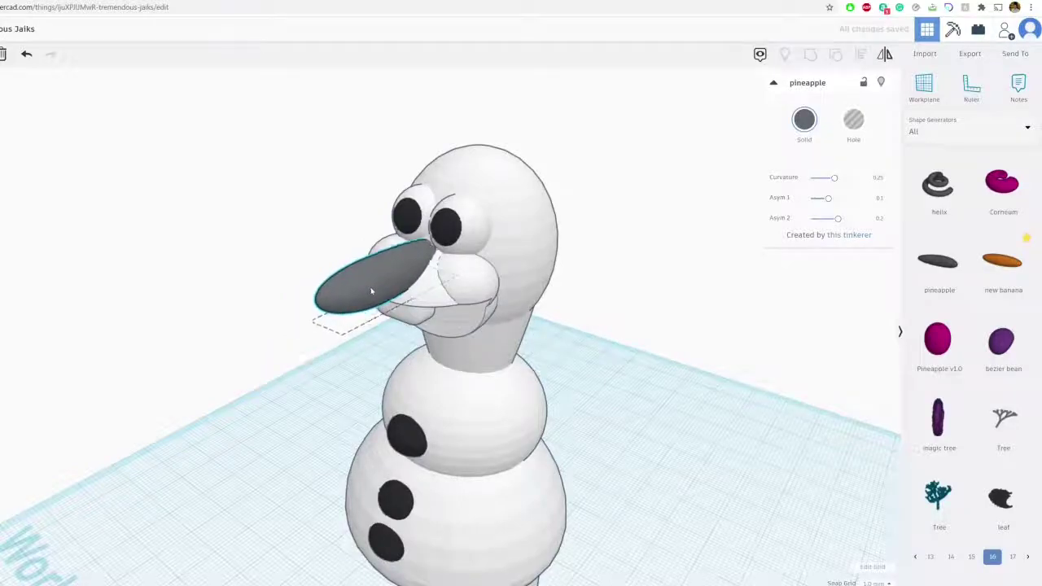
Colour the pineapple-shaped nose orange and inspect it on the face
{"action": "left_click", "coordinate": [370, 289]}
{"action": "left_click", "coordinate": [806, 120]}
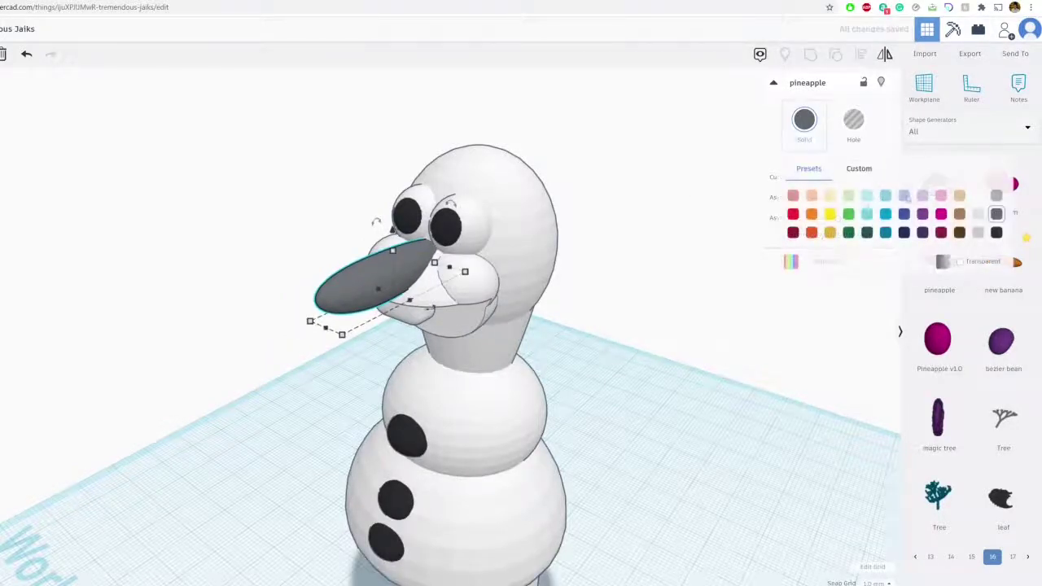
{"action": "left_click", "coordinate": [812, 213]}
{"action": "left_click", "coordinate": [623, 333]}
{"action": "right_click_drag", "start_coordinate": [624, 333], "coordinate": [361, 235]}
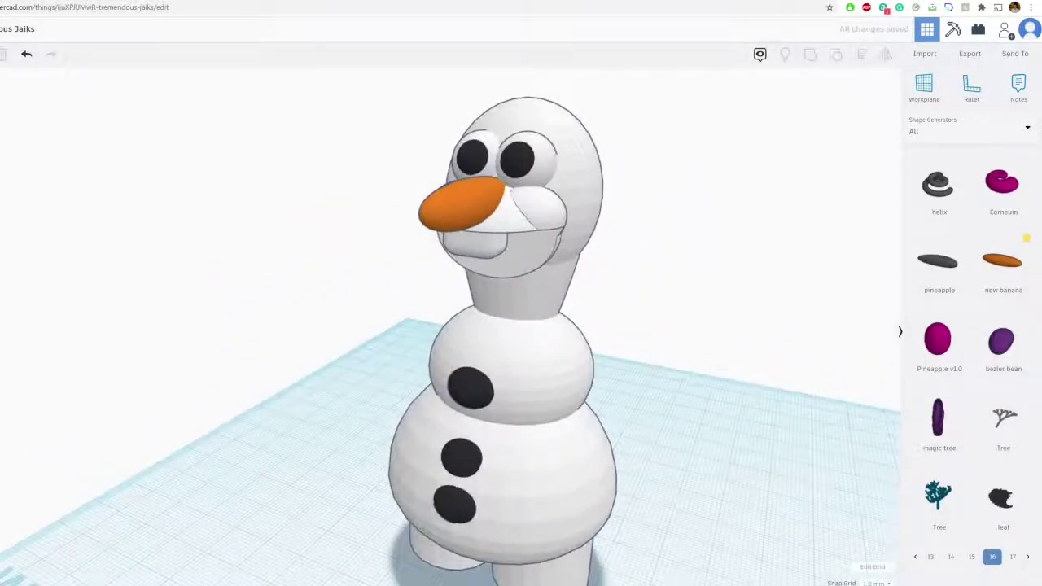
Check the twig hair in the reference picture, then place the flat grey Tree shape on the workplane beside the snowman
{"action": "key", "text": "ctrl+Tab"}
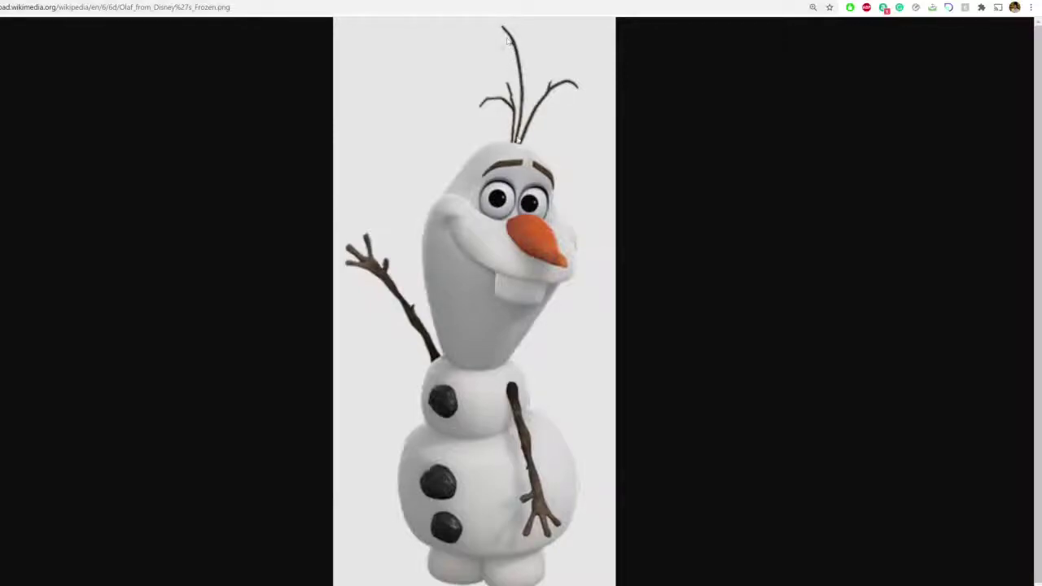
{"action": "left_click", "coordinate": [195, 1]}
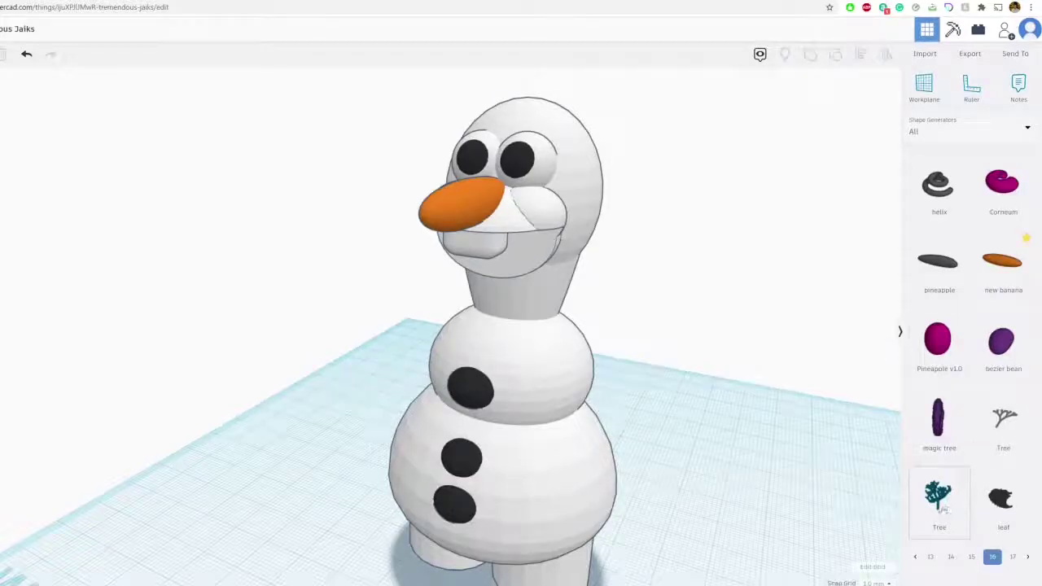
{"action": "scroll", "coordinate": [810, 477], "scroll_direction": "down", "scroll_amount": 3}
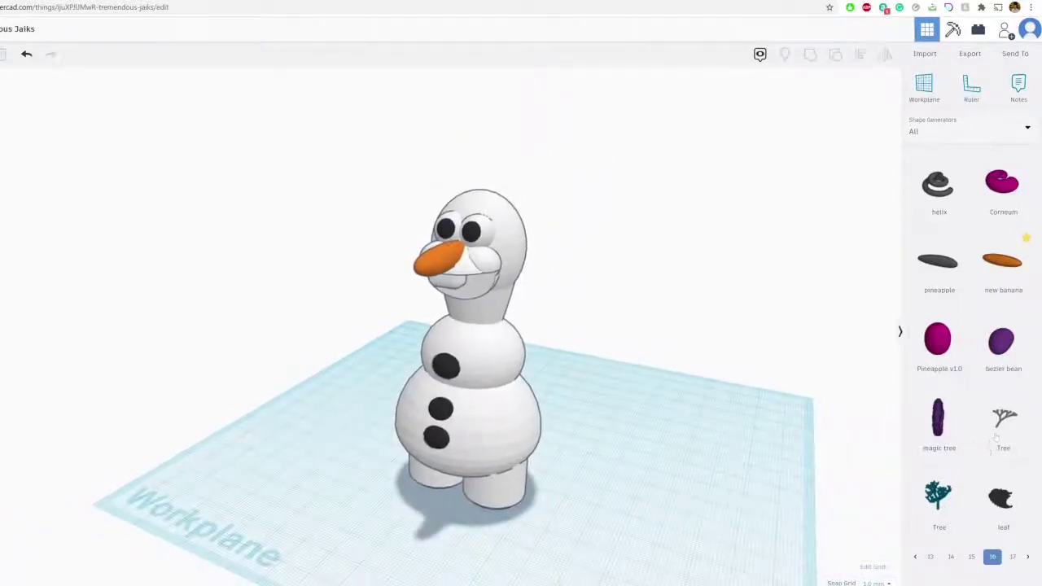
{"action": "left_click_drag", "start_coordinate": [1003, 419], "coordinate": [698, 460]}
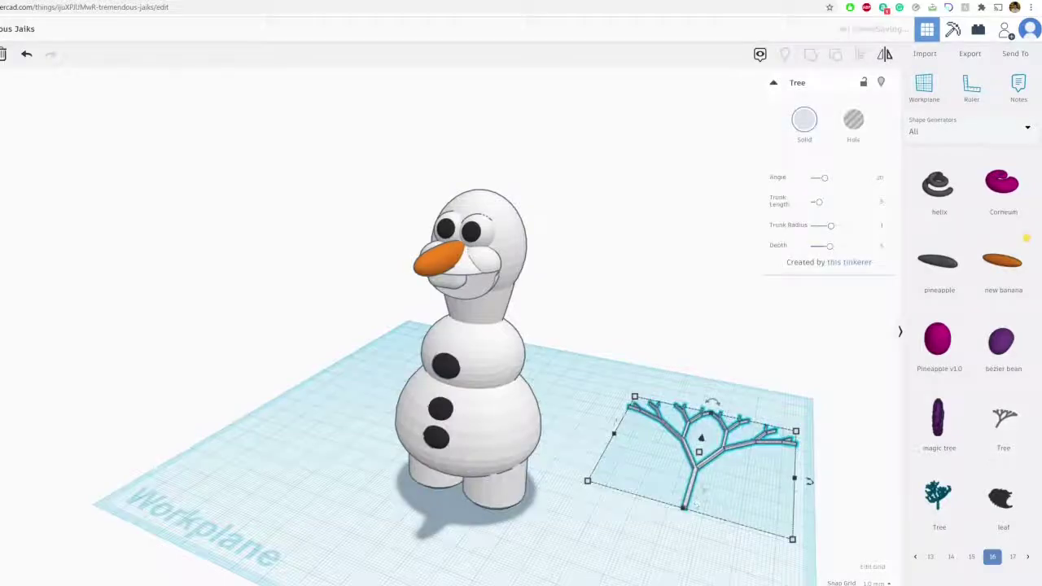
{"action": "right_click_drag", "start_coordinate": [702, 488], "coordinate": [653, 302]}
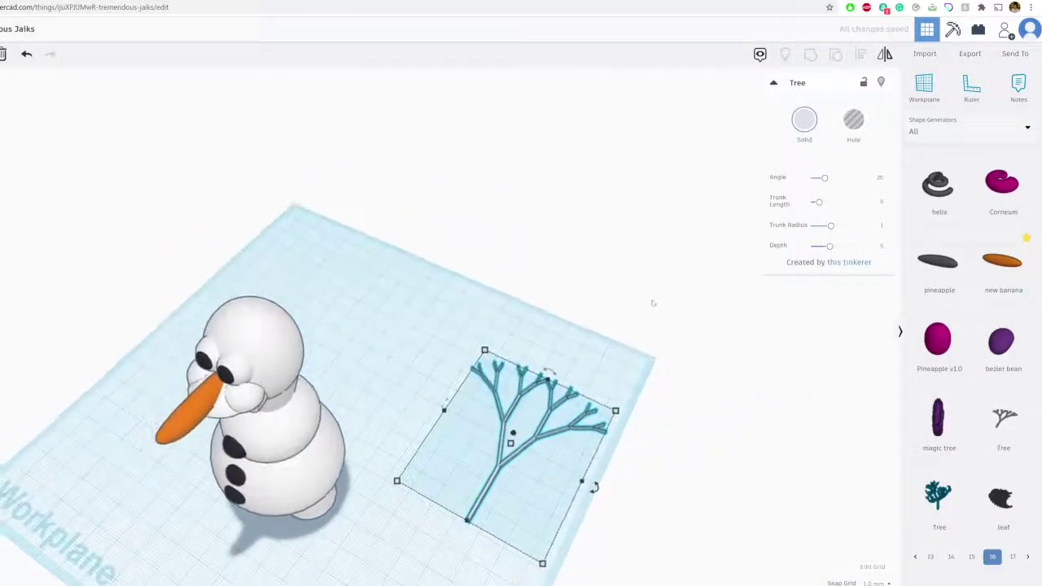
{"action": "scroll", "coordinate": [537, 379], "scroll_direction": "up", "scroll_amount": 3}
{"action": "middle_click_drag", "start_coordinate": [537, 379], "coordinate": [458, 348]}
{"action": "right_click_drag", "start_coordinate": [457, 349], "coordinate": [536, 382]}
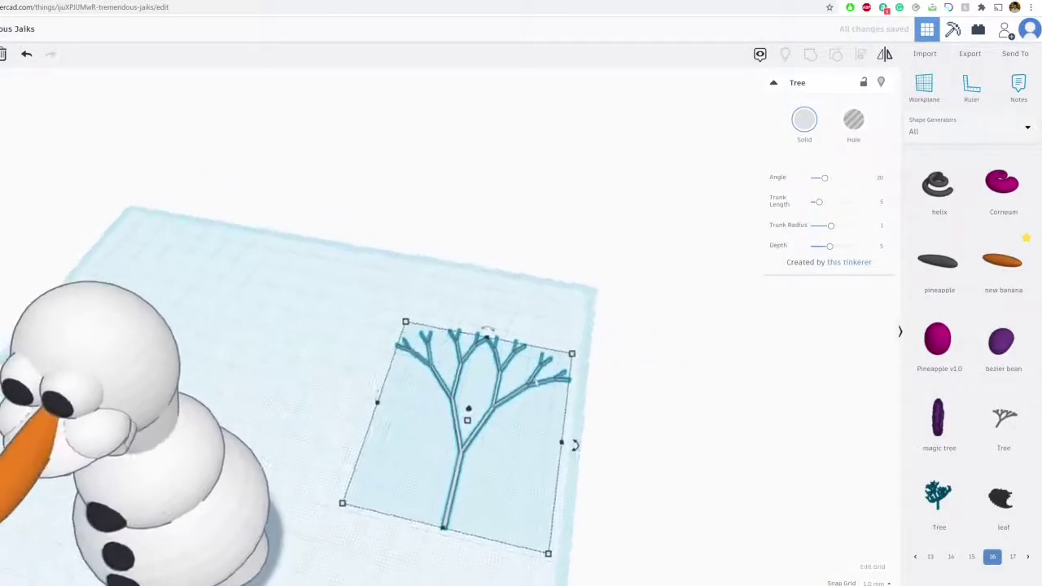
Place the teal Tree shape on the workplane next to the grey tree and delete the grey one
{"action": "left_click_drag", "start_coordinate": [944, 505], "coordinate": [558, 525]}
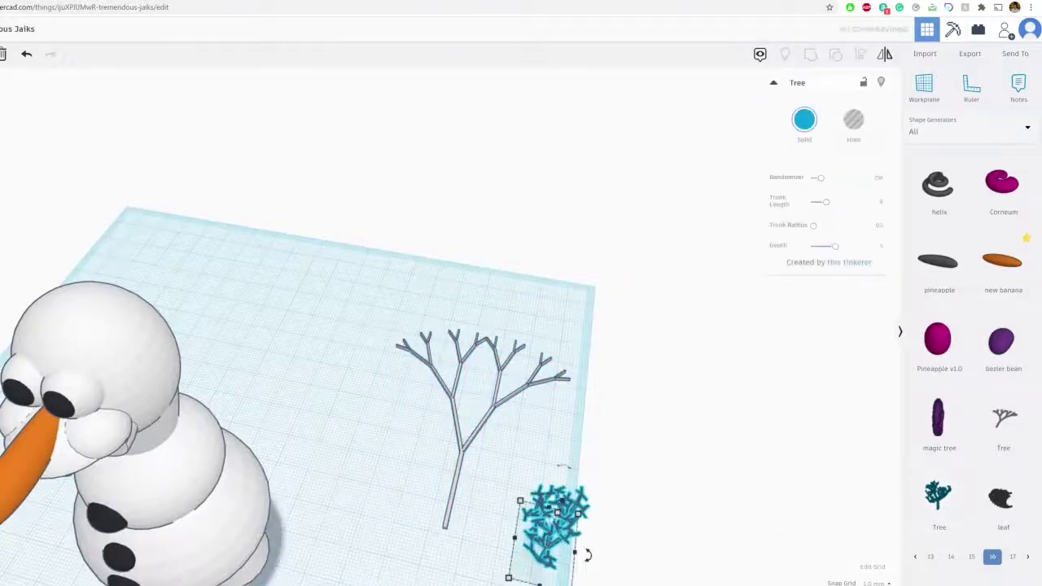
{"action": "right_click_drag", "start_coordinate": [559, 525], "coordinate": [391, 355]}
{"action": "scroll", "coordinate": [406, 407], "scroll_direction": "up", "scroll_amount": 3}
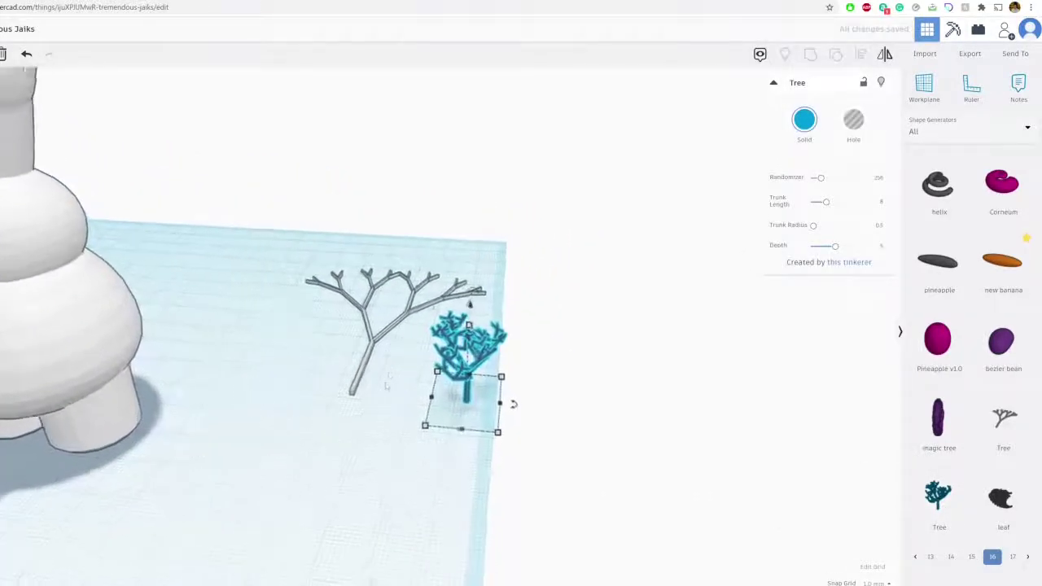
{"action": "left_click", "coordinate": [353, 383]}
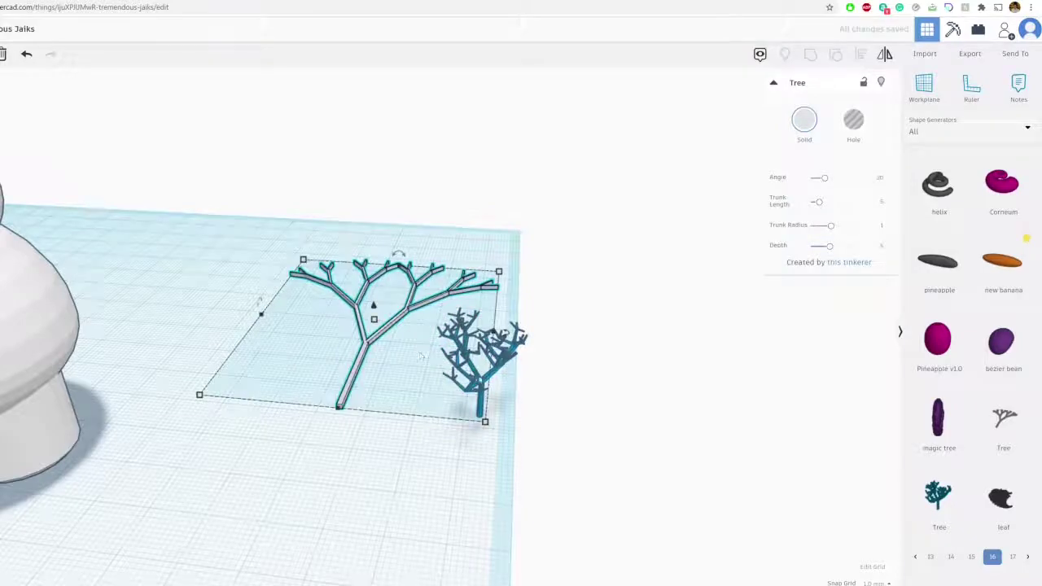
{"action": "key", "text": "Delete"}
Enlarge the teal tree proportionally to a height of about 56 mm
{"action": "left_click", "coordinate": [486, 379]}
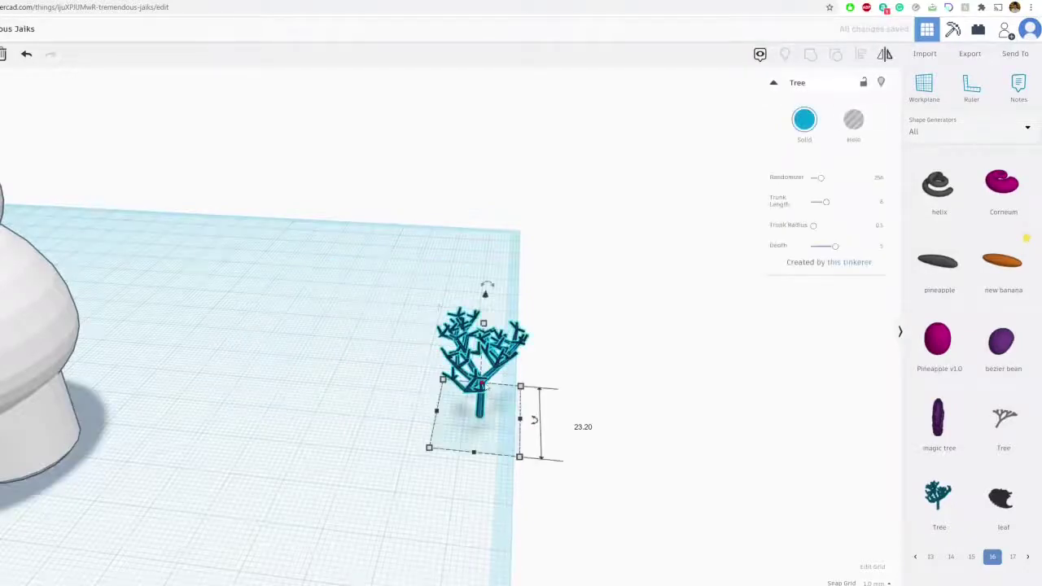
{"action": "left_click_drag", "start_coordinate": [484, 324], "coordinate": [709, 141], "text": "shift"}
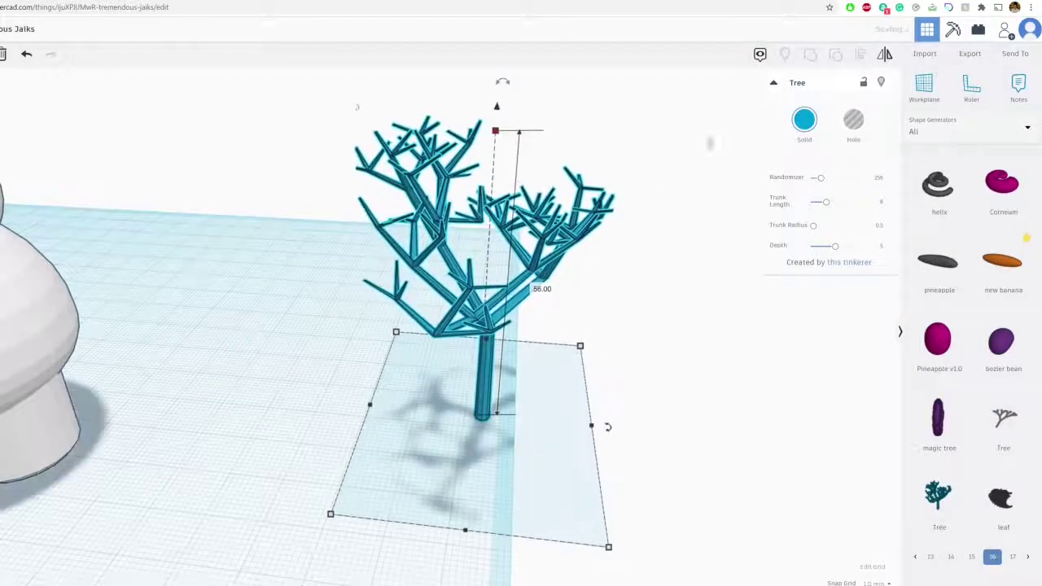
{"action": "scroll", "coordinate": [557, 293], "scroll_direction": "down", "scroll_amount": 3}
{"action": "right_click_drag", "start_coordinate": [557, 293], "coordinate": [560, 346]}
{"action": "scroll", "coordinate": [402, 329], "scroll_direction": "down", "scroll_amount": 2}
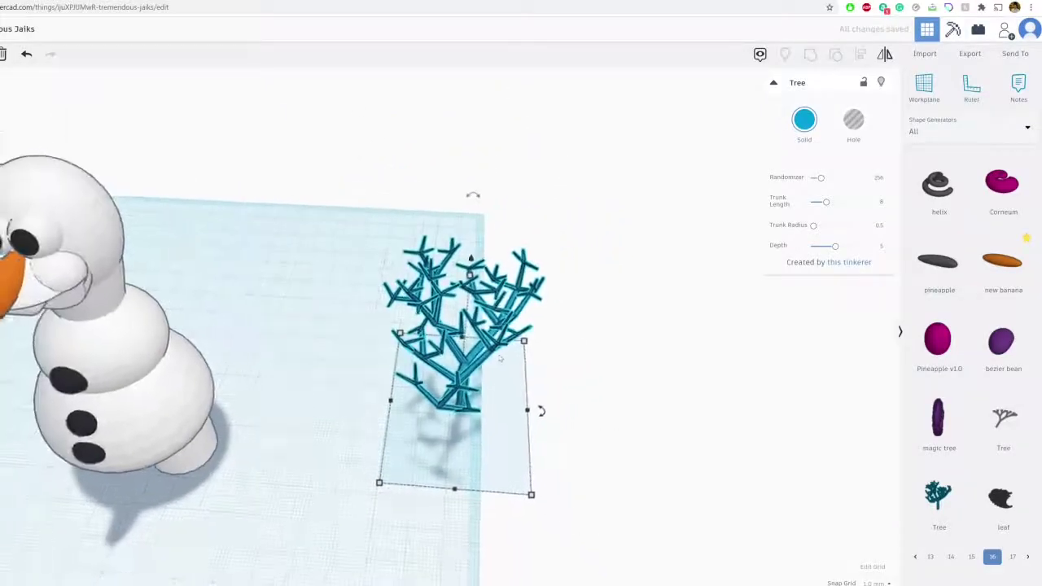
{"action": "scroll", "coordinate": [402, 329], "scroll_direction": "up", "scroll_amount": 3}
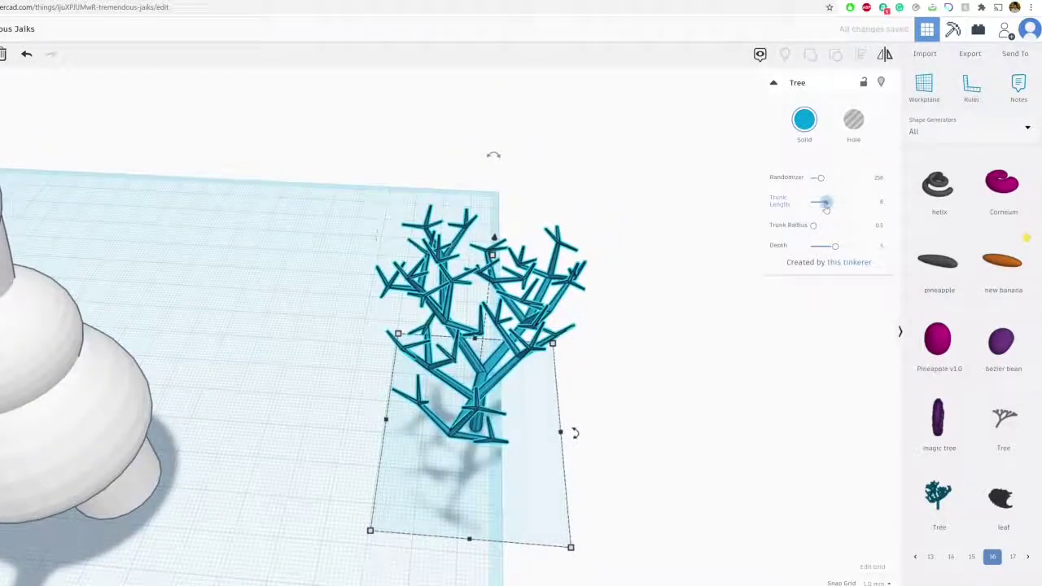
Set the teal tree's Trunk Length to 10.5, its Randomizer to 1 and its Depth to 2
{"action": "left_click_drag", "start_coordinate": [825, 206], "coordinate": [813, 226]}
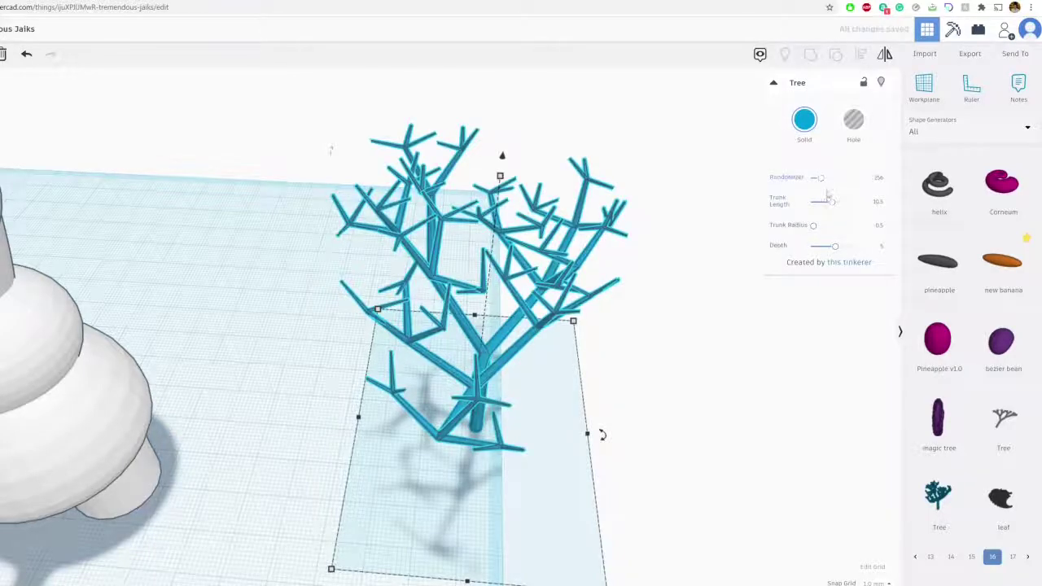
{"action": "left_click_drag", "start_coordinate": [821, 184], "coordinate": [807, 183]}
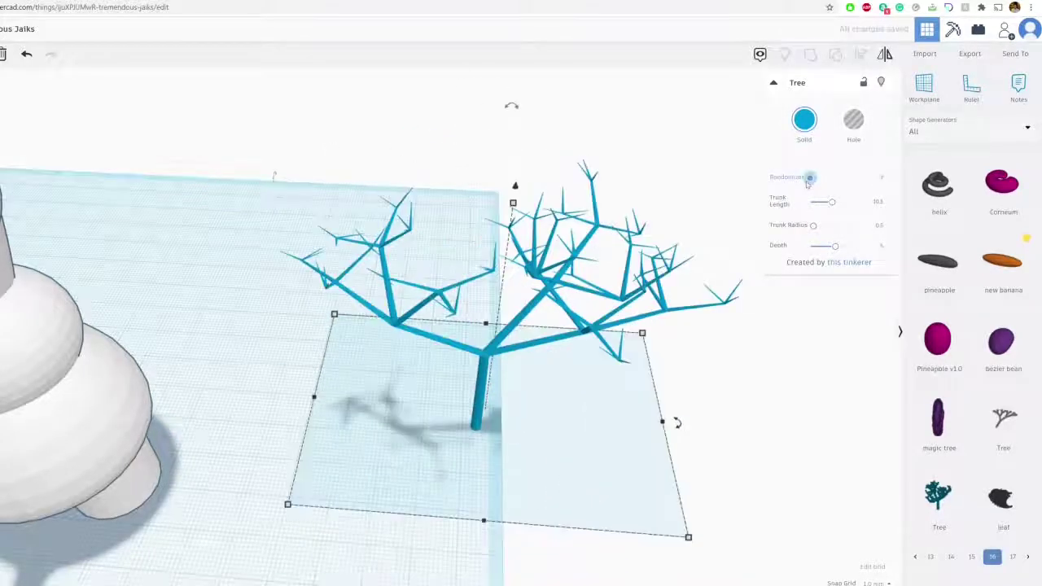
{"action": "left_click_drag", "start_coordinate": [834, 246], "coordinate": [815, 247]}
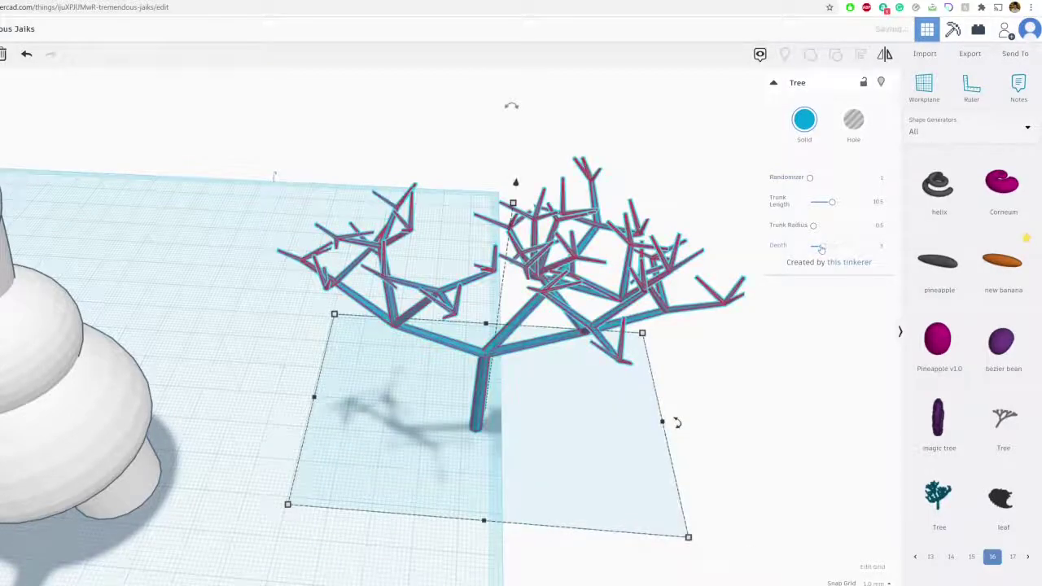
{"action": "right_click_drag", "start_coordinate": [638, 371], "coordinate": [553, 350]}
{"action": "left_click", "coordinate": [653, 347]}
{"action": "left_click", "coordinate": [440, 367]}
Stretch the teal tree to a height of 41 mm, then set its Trunk Length to 7.22
{"action": "left_click_drag", "start_coordinate": [465, 324], "coordinate": [466, 292]}
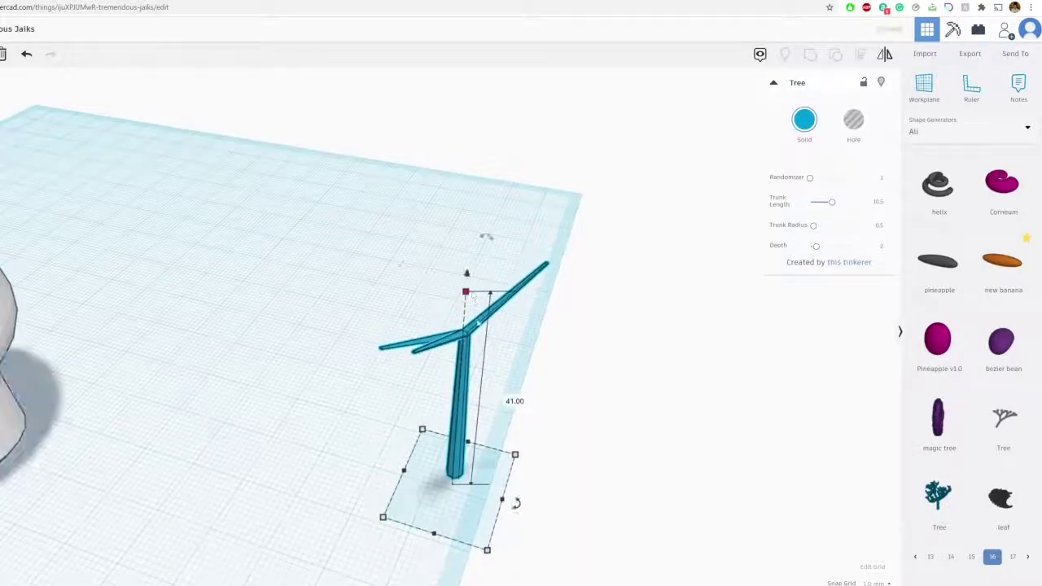
{"action": "right_click_drag", "start_coordinate": [503, 340], "coordinate": [234, 232]}
{"action": "scroll", "coordinate": [665, 279], "scroll_direction": "up", "scroll_amount": 1}
{"action": "scroll", "coordinate": [665, 279], "scroll_direction": "down", "scroll_amount": 5}
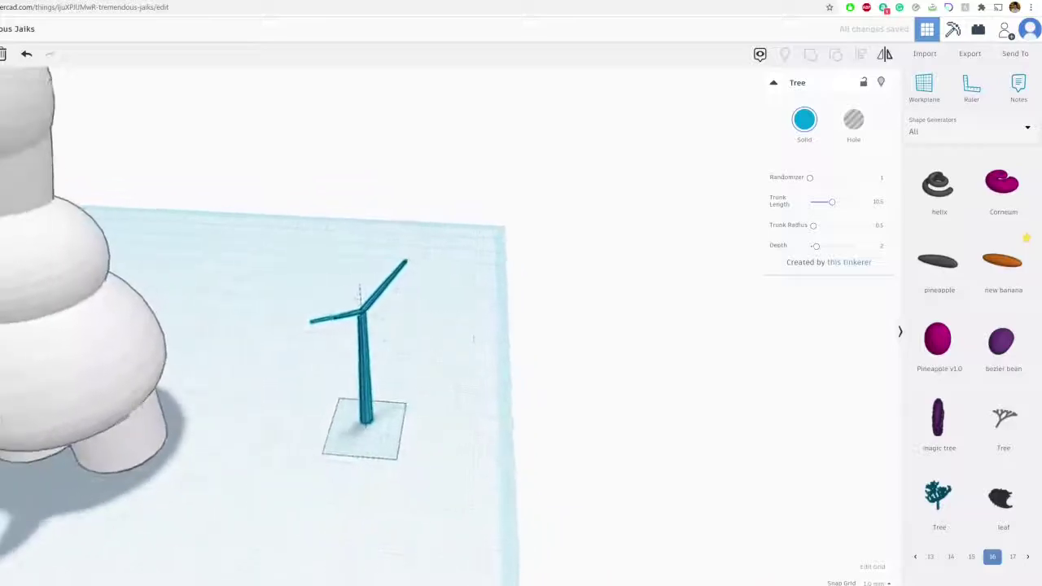
{"action": "middle_click_drag", "start_coordinate": [665, 279], "coordinate": [733, 291]}
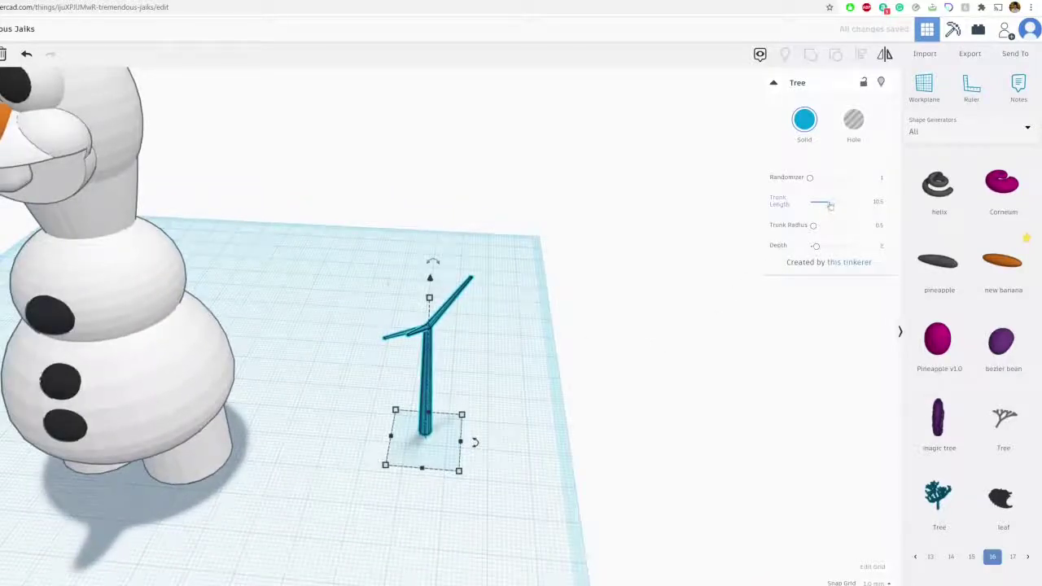
{"action": "left_click_drag", "start_coordinate": [830, 205], "coordinate": [824, 204]}
Raise the teal tree off the workplane and move it over the top of the snowman's head
{"action": "left_click_drag", "start_coordinate": [430, 328], "coordinate": [456, 114]}
{"action": "scroll", "coordinate": [448, 195], "scroll_direction": "down", "scroll_amount": 4}
{"action": "right_click_drag", "start_coordinate": [431, 260], "coordinate": [448, 342]}
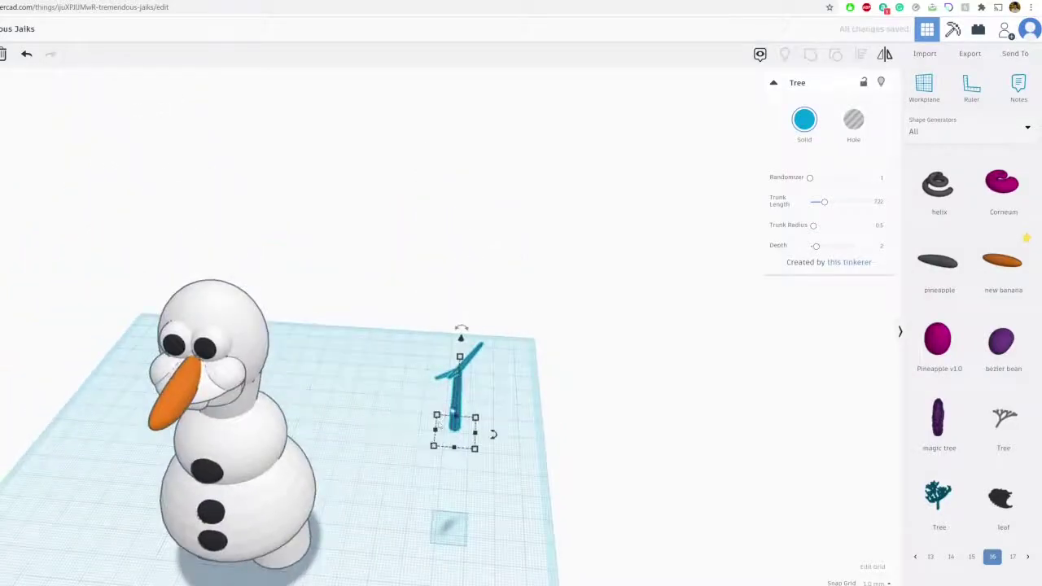
{"action": "left_click_drag", "start_coordinate": [437, 424], "coordinate": [228, 439]}
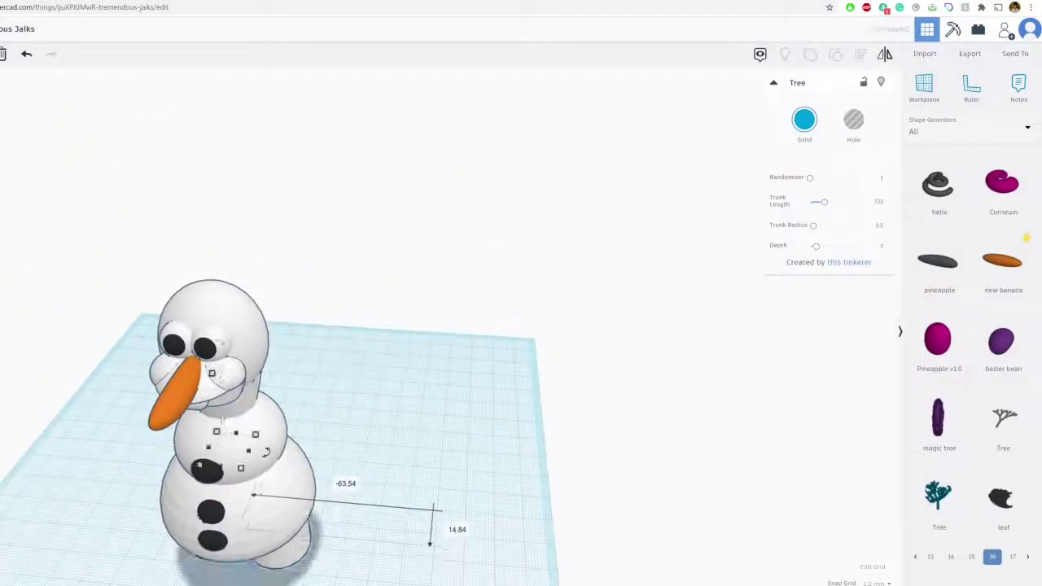
{"action": "left_click_drag", "start_coordinate": [211, 373], "coordinate": [173, 196]}
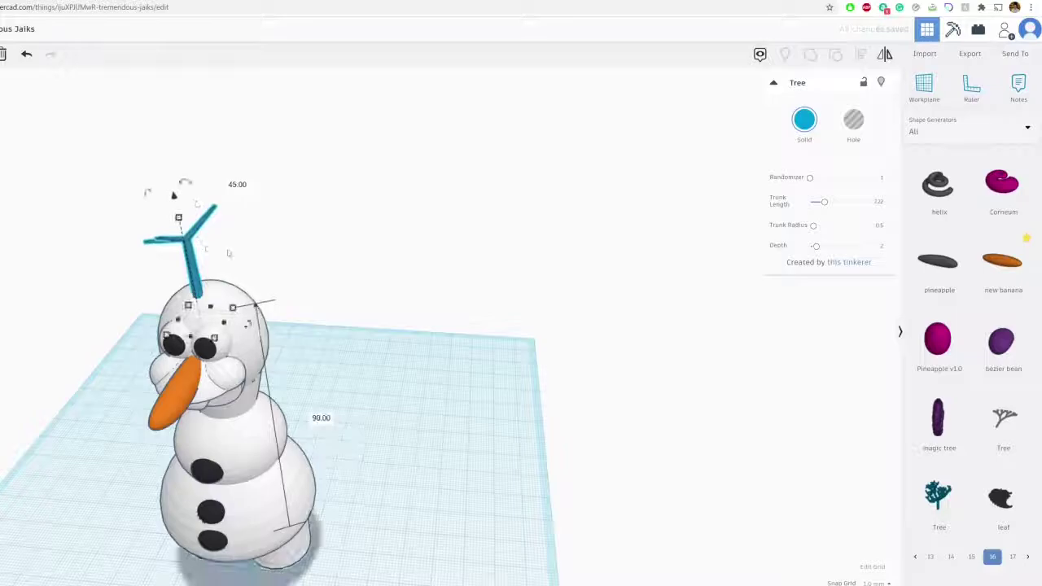
Lower the teal tree into the head so that only a short stub and its branches stick out as hair
{"action": "middle_click_drag", "start_coordinate": [234, 285], "coordinate": [427, 254]}
{"action": "right_click_drag", "start_coordinate": [409, 243], "coordinate": [389, 296]}
{"action": "scroll", "coordinate": [397, 321], "scroll_direction": "up", "scroll_amount": 2}
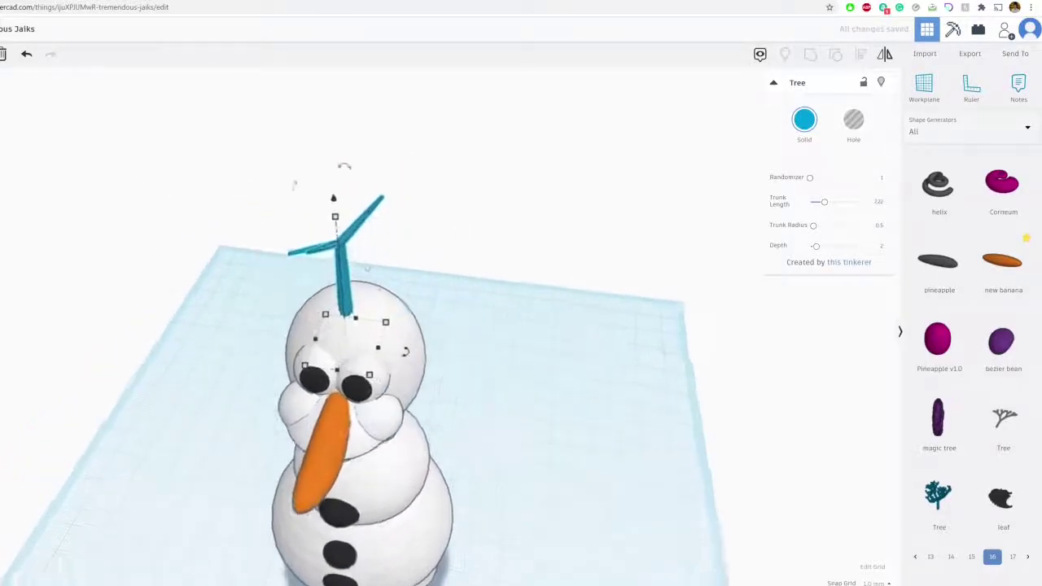
{"action": "left_click_drag", "start_coordinate": [318, 174], "coordinate": [325, 247]}
{"action": "right_click_drag", "start_coordinate": [439, 254], "coordinate": [474, 182]}
{"action": "left_click", "coordinate": [472, 182]}
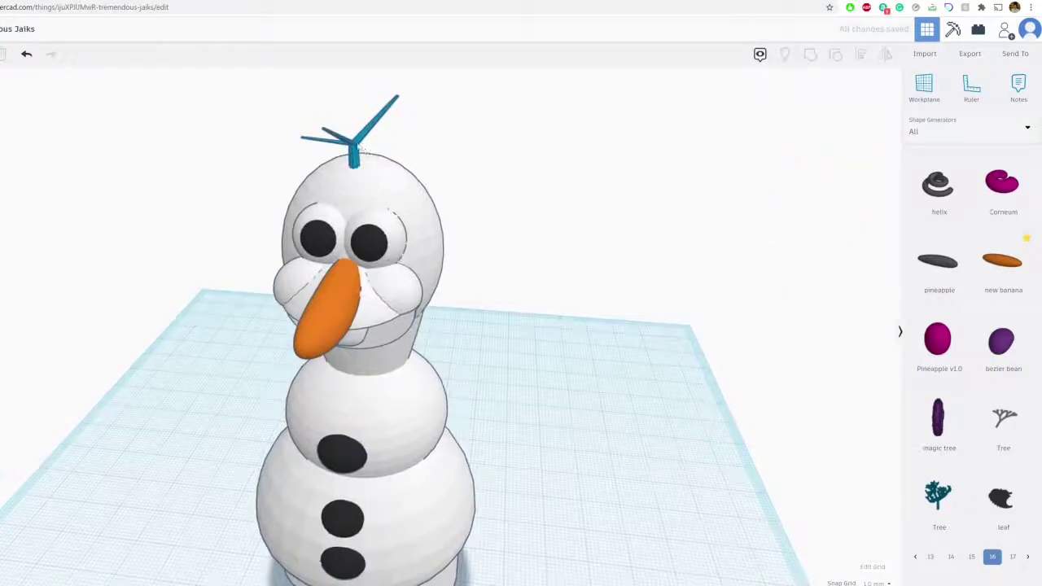
Colour the twig hair on the head light brown
{"action": "left_click", "coordinate": [362, 151]}
{"action": "left_click", "coordinate": [806, 119]}
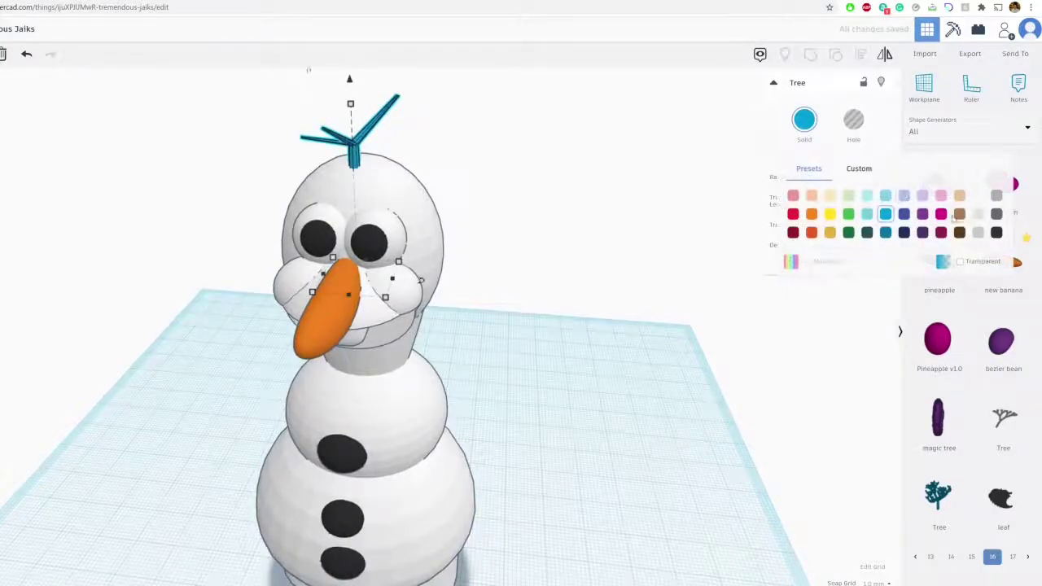
{"action": "left_click", "coordinate": [957, 216]}
{"action": "left_click", "coordinate": [539, 208]}
{"action": "right_click_drag", "start_coordinate": [539, 208], "coordinate": [573, 228]}
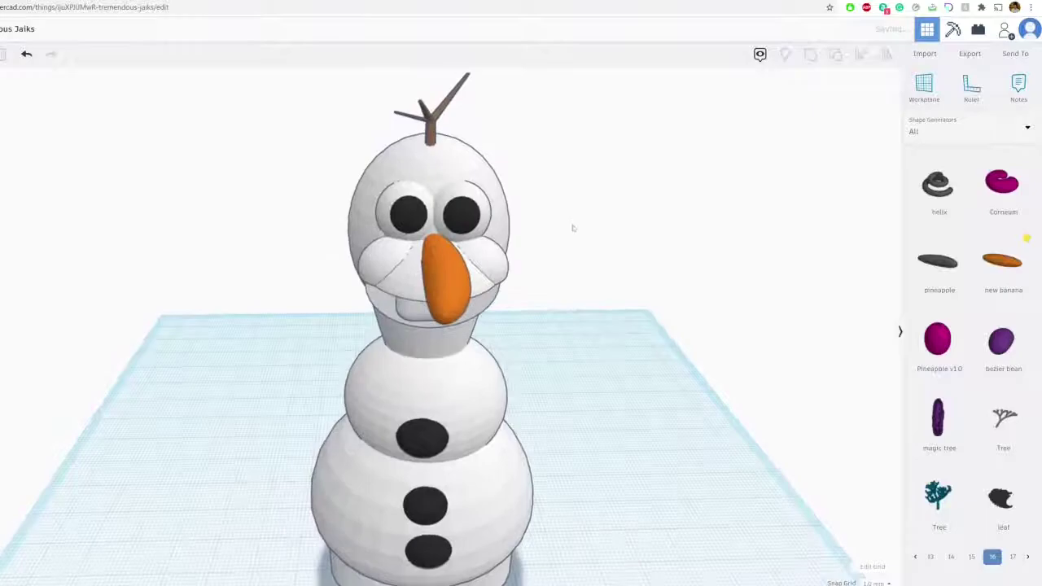
Duplicate the brown twig hair and move the copy beside the snowman's upper body, lowering it to shoulder height
{"action": "left_click", "coordinate": [430, 127]}
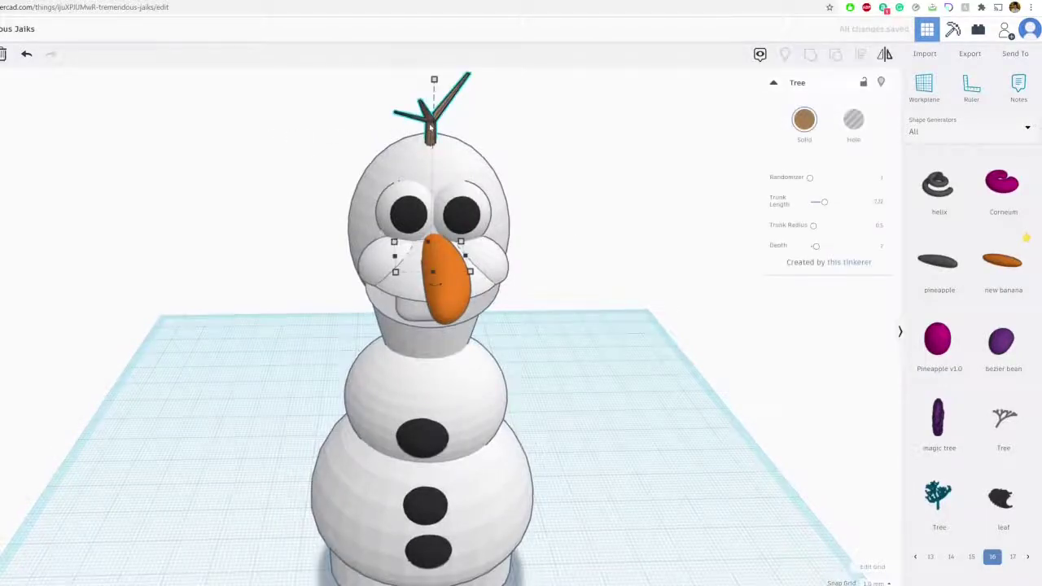
{"action": "left_click", "coordinate": [540, 158]}
{"action": "right_click_drag", "start_coordinate": [572, 188], "coordinate": [451, 168]}
{"action": "left_click_drag", "start_coordinate": [451, 168], "coordinate": [304, 190]}
{"action": "left_click_drag", "start_coordinate": [301, 106], "coordinate": [248, 252]}
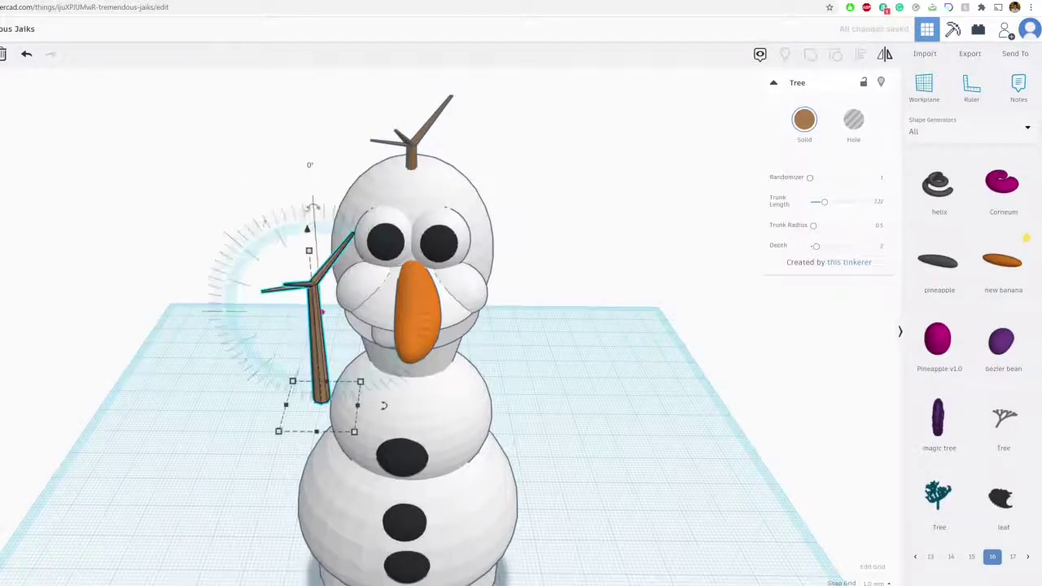
Try to tilt the copied twig outward from the snowman's body
{"action": "left_click_drag", "start_coordinate": [312, 206], "coordinate": [269, 244]}
{"action": "middle_click_drag", "start_coordinate": [268, 248], "coordinate": [285, 209]}
{"action": "middle_click_drag", "start_coordinate": [285, 143], "coordinate": [296, 129]}
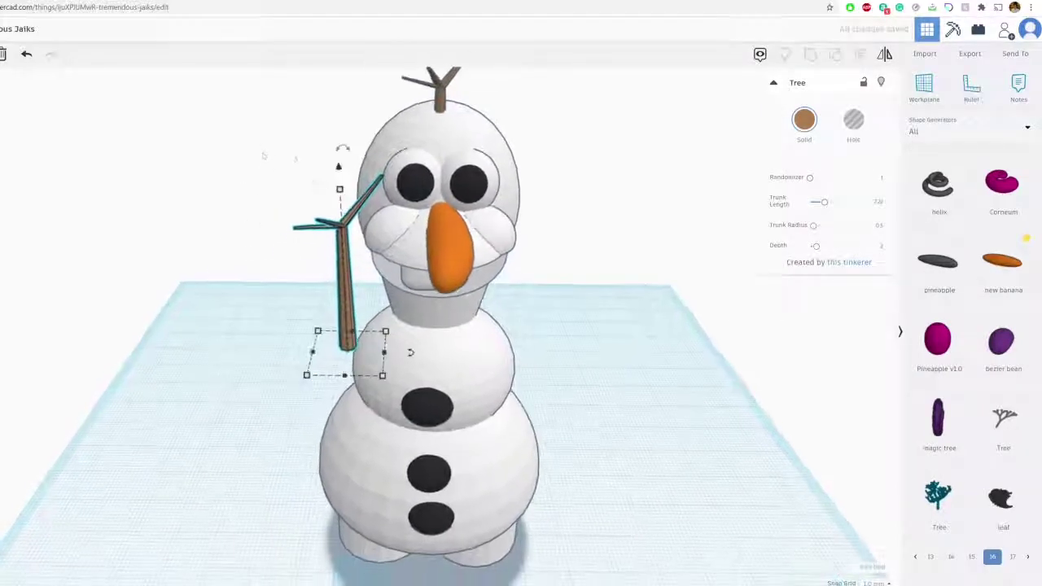
{"action": "left_click", "coordinate": [296, 128]}
{"action": "right_click_drag", "start_coordinate": [318, 287], "coordinate": [351, 282]}
{"action": "middle_click_drag", "start_coordinate": [352, 282], "coordinate": [343, 301]}
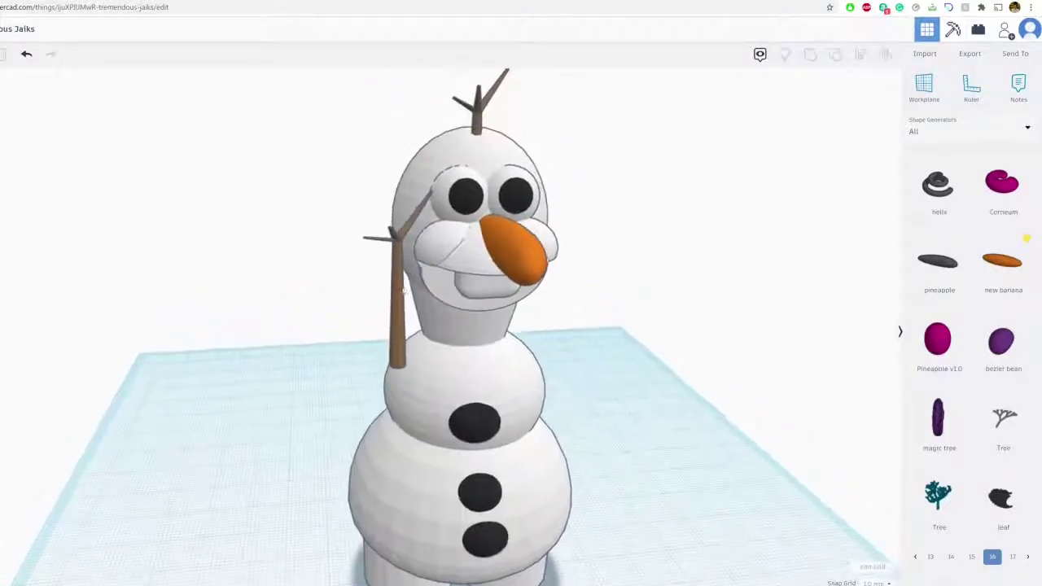
Tilt the copied twig outward and move it down so its base joins the middle snowball as a raised arm
{"action": "left_click", "coordinate": [398, 284]}
{"action": "left_click_drag", "start_coordinate": [397, 171], "coordinate": [340, 213]}
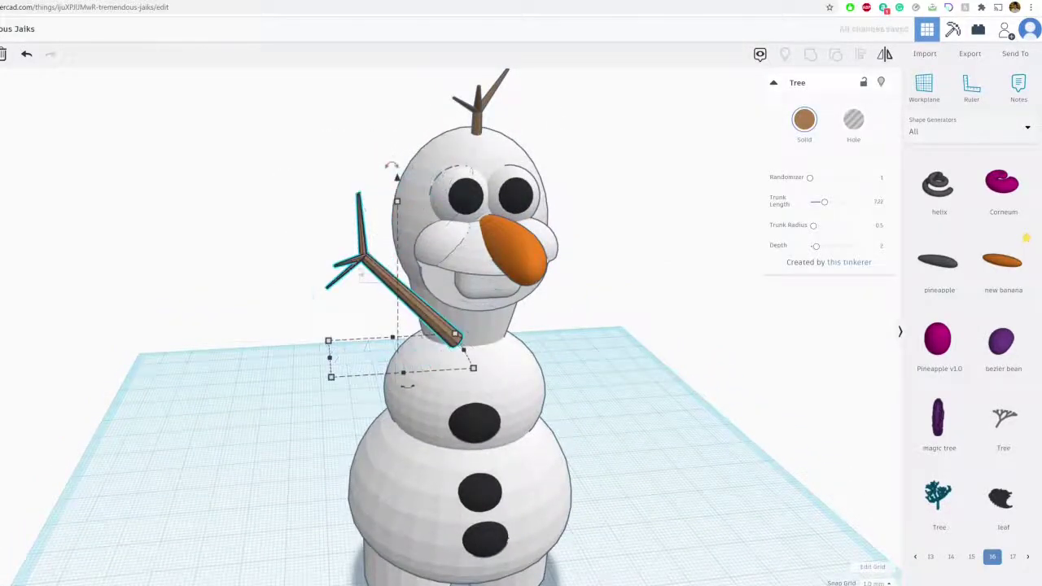
{"action": "left_click_drag", "start_coordinate": [374, 269], "coordinate": [330, 232]}
{"action": "left_click_drag", "start_coordinate": [347, 159], "coordinate": [349, 218]}
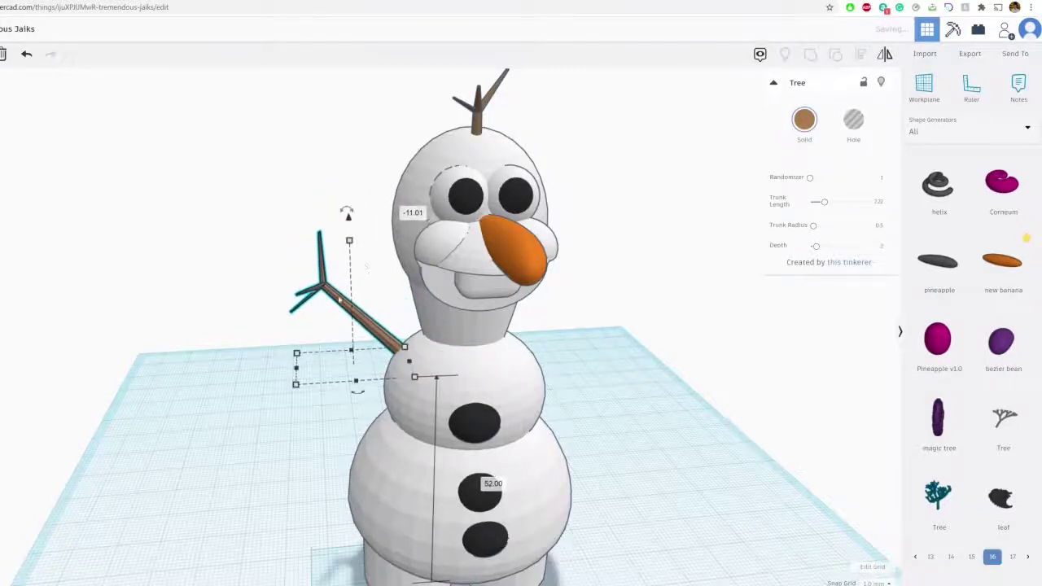
{"action": "left_click_drag", "start_coordinate": [336, 298], "coordinate": [338, 313]}
{"action": "left_click", "coordinate": [538, 315]}
{"action": "right_click_drag", "start_coordinate": [538, 315], "coordinate": [470, 310]}
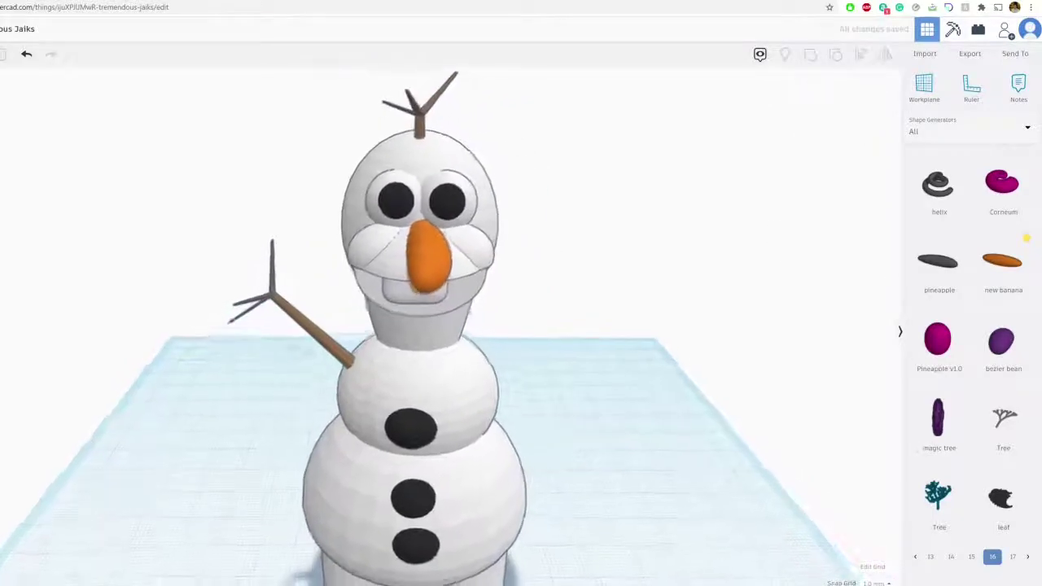
Set the twig arm's Depth to 3 to give it more finger branches
{"action": "left_click", "coordinate": [307, 325]}
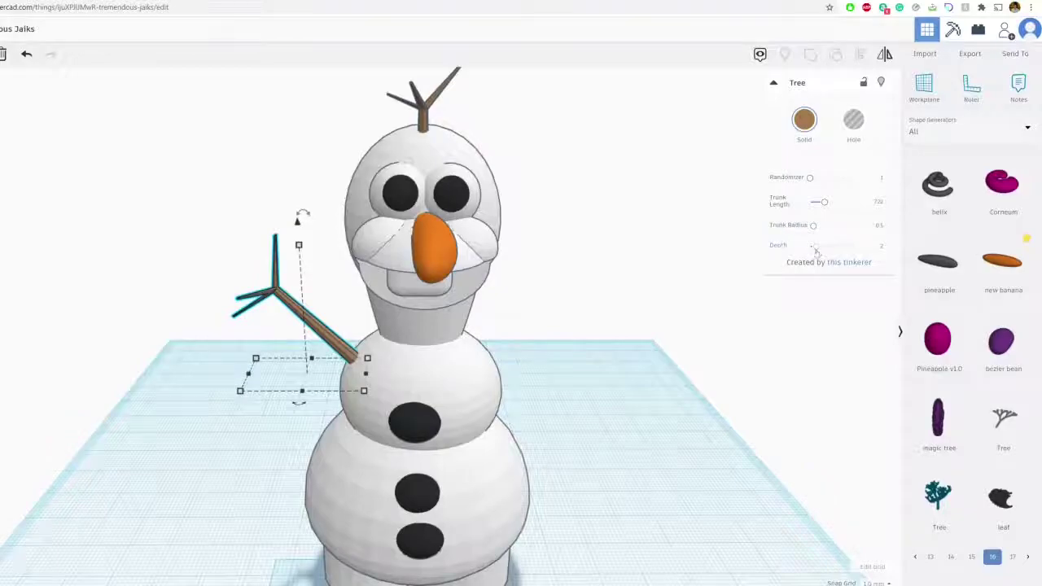
{"action": "left_click_drag", "start_coordinate": [817, 249], "coordinate": [820, 249]}
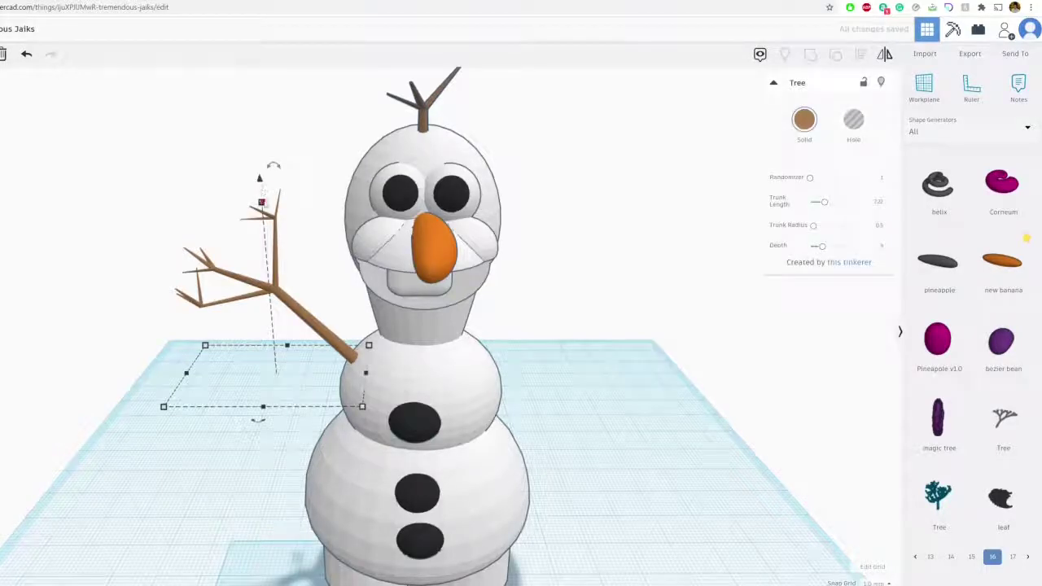
Place a coral shape from page 17 of the shape generators on the workplane beside the snowman
{"action": "left_click", "coordinate": [263, 198]}
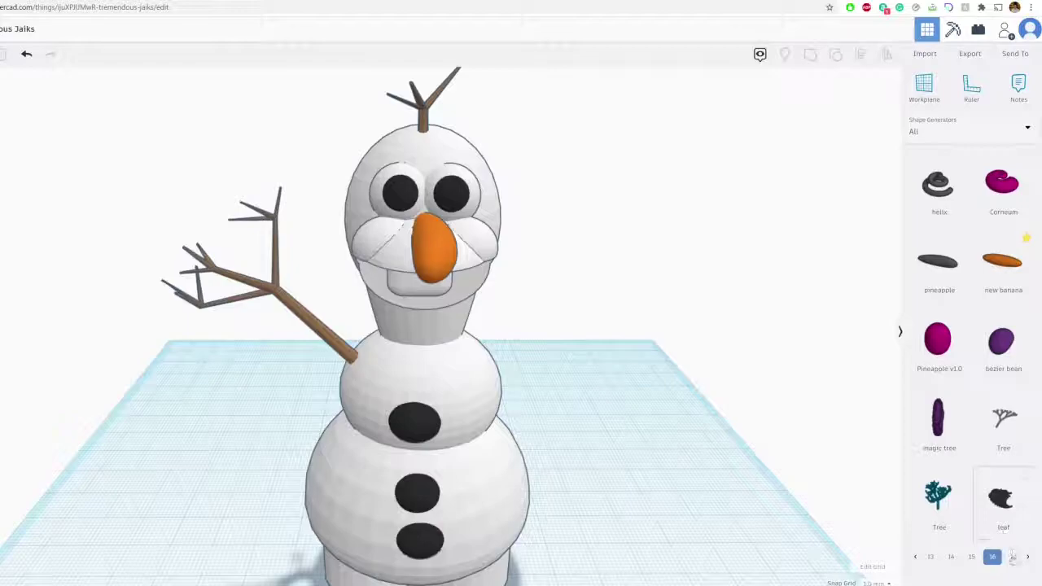
{"action": "left_click", "coordinate": [1012, 557]}
{"action": "left_click_drag", "start_coordinate": [1001, 259], "coordinate": [639, 553]}
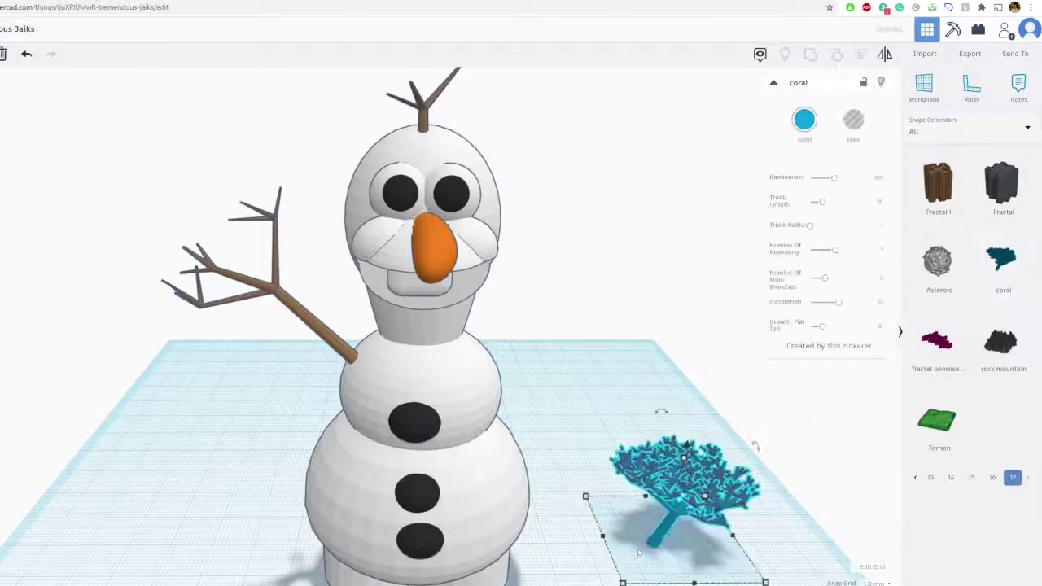
{"action": "key", "text": "f"}
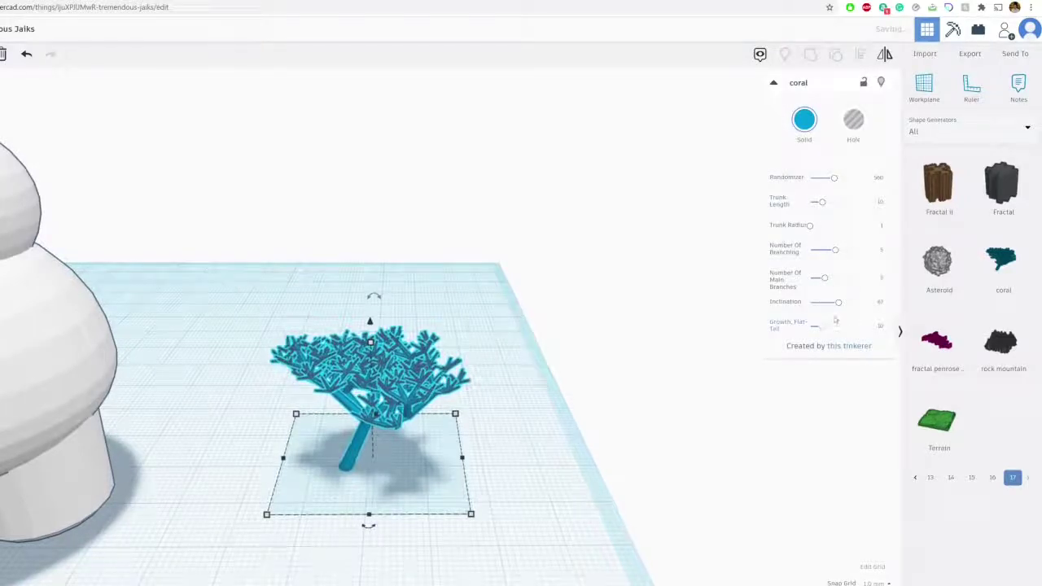
Set the coral's Inclination to 90, Randomizer to 1, Number Of Branching to 3 and Number Of Main Branches to 2
{"action": "left_click_drag", "start_coordinate": [838, 302], "coordinate": [870, 307]}
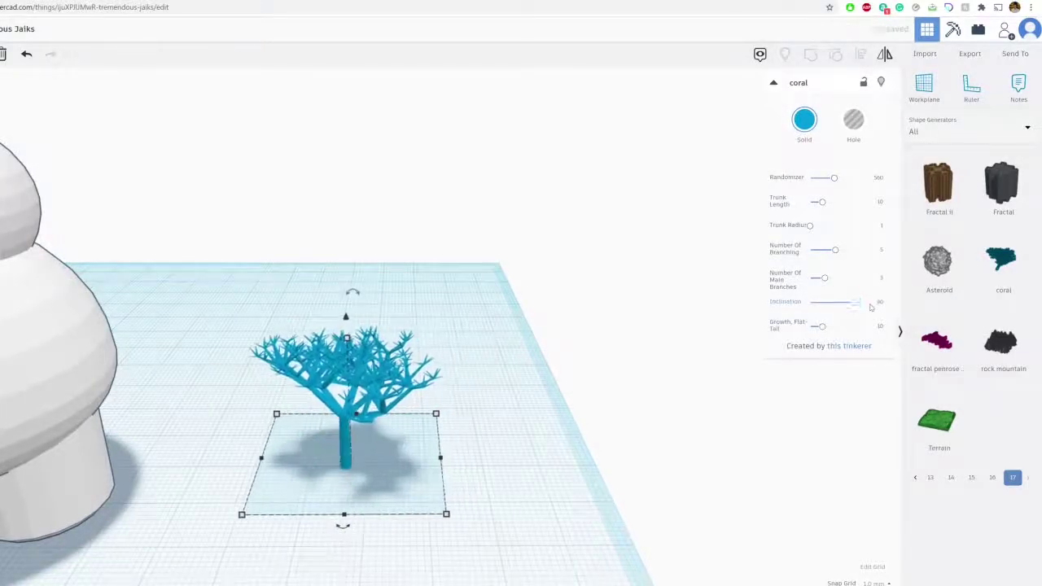
{"action": "scroll", "coordinate": [549, 393], "scroll_direction": "up", "scroll_amount": 2}
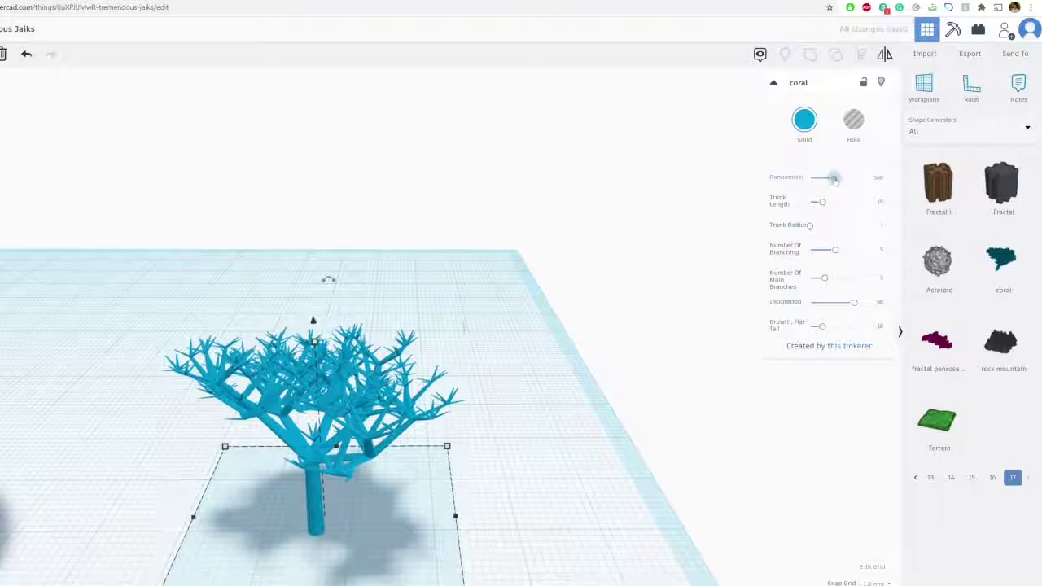
{"action": "left_click_drag", "start_coordinate": [834, 178], "coordinate": [810, 178]}
{"action": "scroll", "coordinate": [606, 348], "scroll_direction": "up", "scroll_amount": 2}
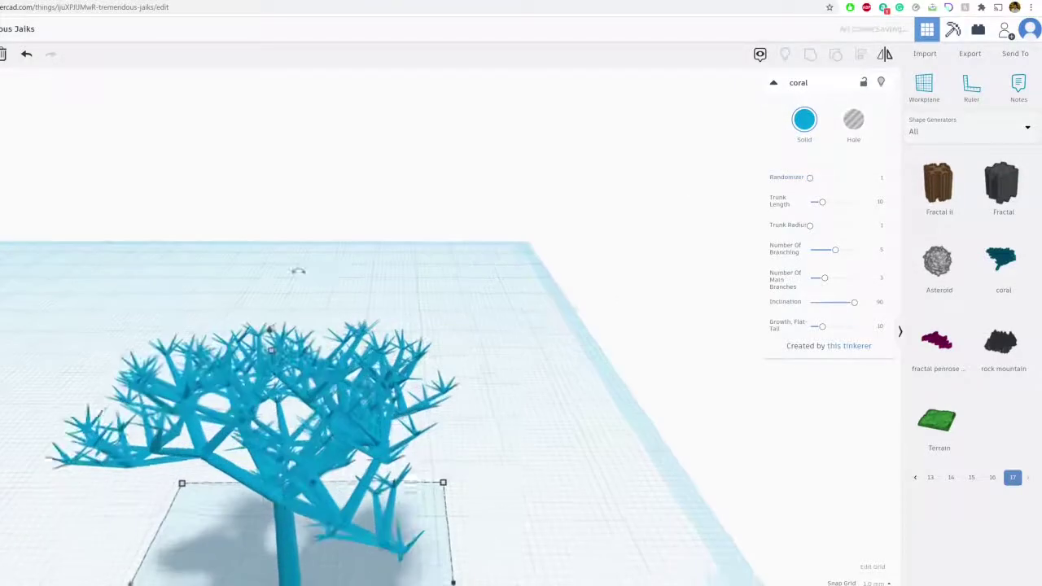
{"action": "left_click_drag", "start_coordinate": [834, 254], "coordinate": [821, 250]}
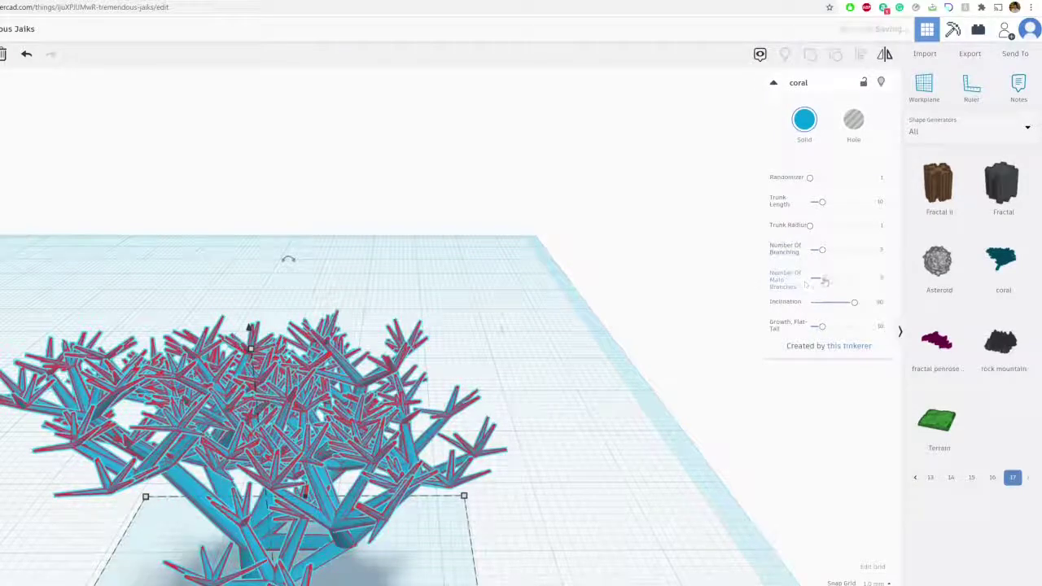
{"action": "left_click_drag", "start_coordinate": [825, 278], "coordinate": [810, 279]}
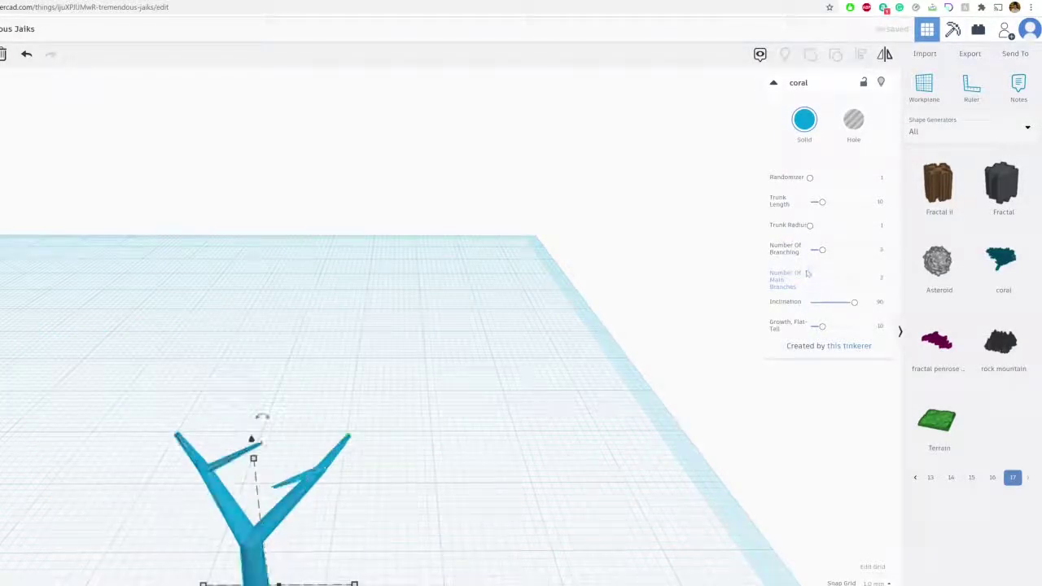
{"action": "middle_click_drag", "start_coordinate": [526, 426], "coordinate": [565, 316]}
{"action": "scroll", "coordinate": [561, 310], "scroll_direction": "down", "scroll_amount": 2}
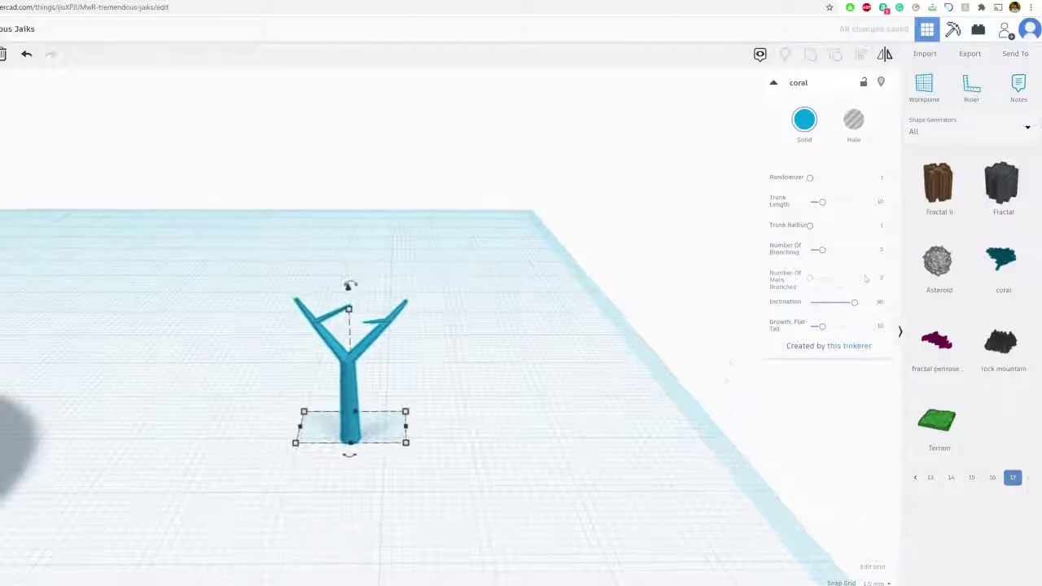
Set the coral's Number Of Main Branches to 3 and its Number Of Branching to 1
{"action": "left_click_drag", "start_coordinate": [812, 279], "coordinate": [807, 249]}
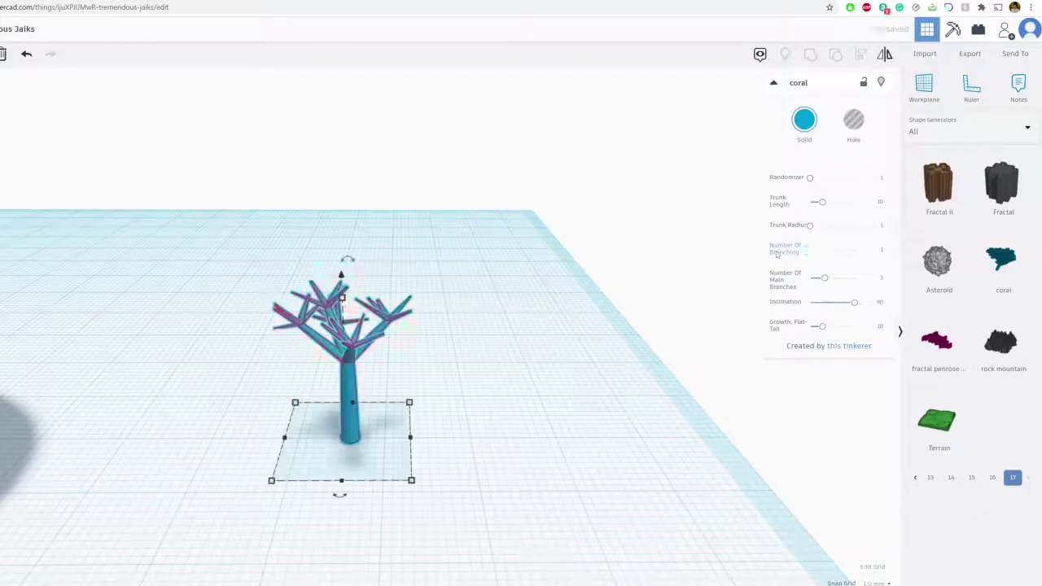
{"action": "left_click", "coordinate": [466, 421]}
{"action": "left_click", "coordinate": [343, 374]}
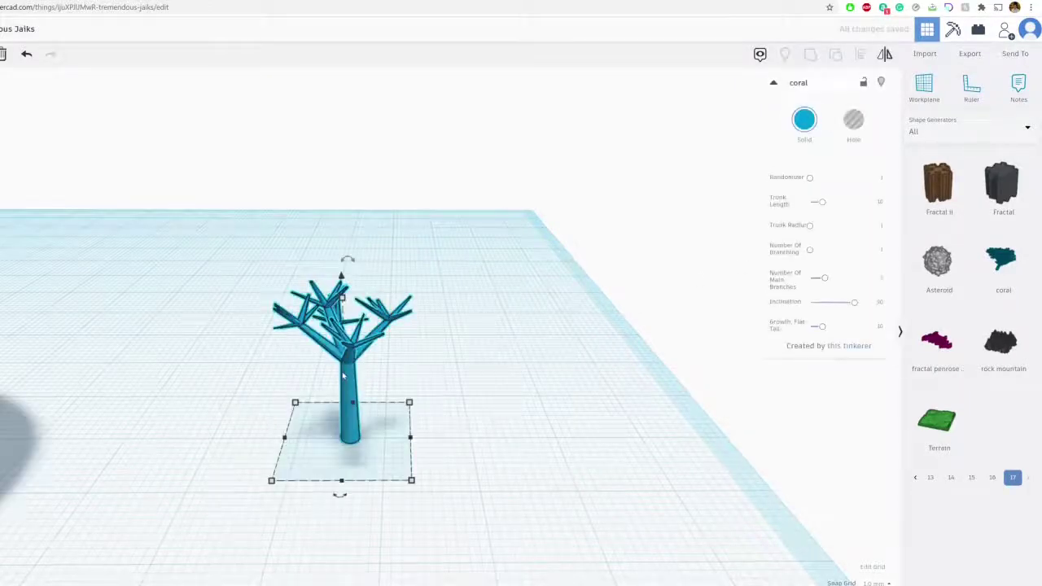
{"action": "key", "text": "Delete"}
Examine the workplane around the snowman for the coral shape
{"action": "scroll", "coordinate": [384, 388], "scroll_direction": "up", "scroll_amount": 2}
{"action": "scroll", "coordinate": [380, 399], "scroll_direction": "down", "scroll_amount": 5}
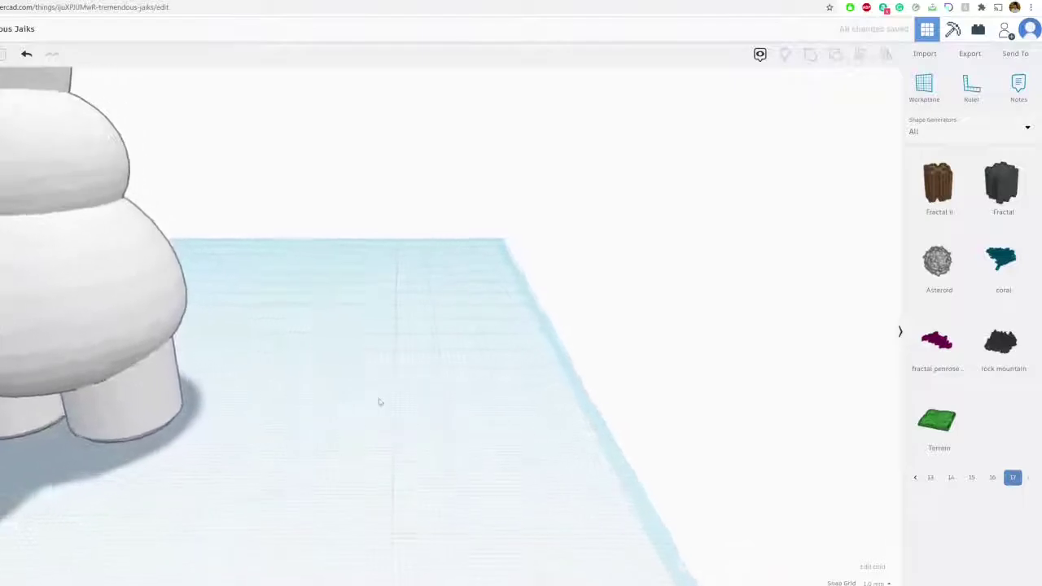
{"action": "scroll", "coordinate": [378, 401], "scroll_direction": "up", "scroll_amount": 3}
{"action": "scroll", "coordinate": [379, 401], "scroll_direction": "up", "scroll_amount": 2}
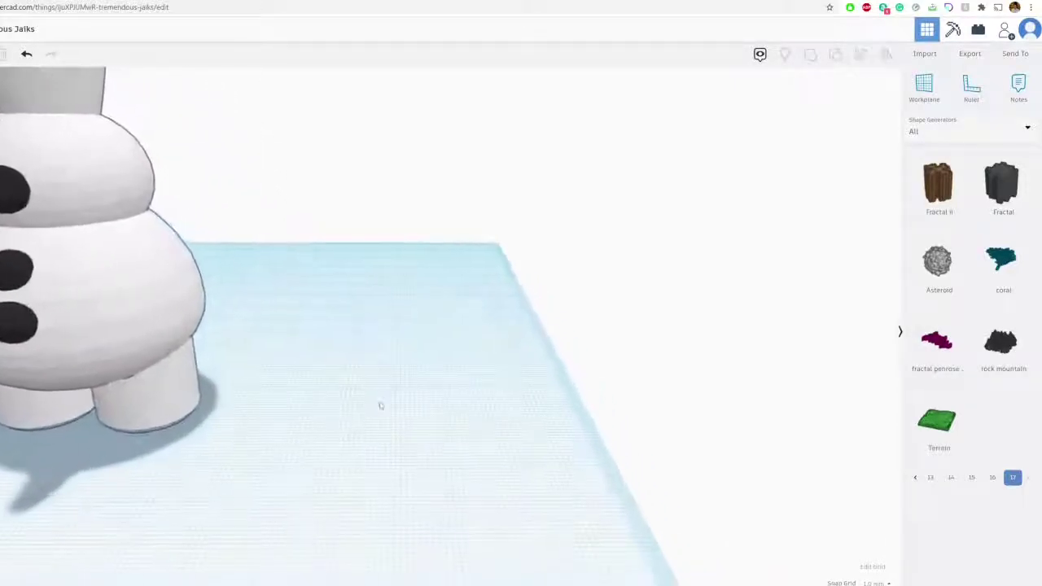
{"action": "scroll", "coordinate": [381, 407], "scroll_direction": "down", "scroll_amount": 4}
{"action": "scroll", "coordinate": [384, 412], "scroll_direction": "up", "scroll_amount": 3}
{"action": "scroll", "coordinate": [490, 531], "scroll_direction": "up", "scroll_amount": 1}
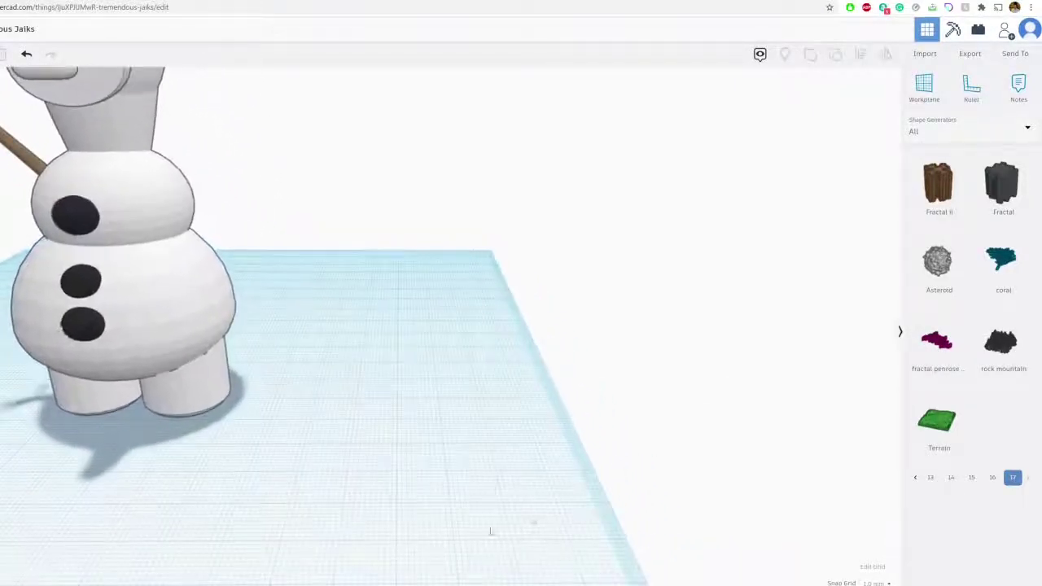
{"action": "scroll", "coordinate": [500, 374], "scroll_direction": "down", "scroll_amount": 5}
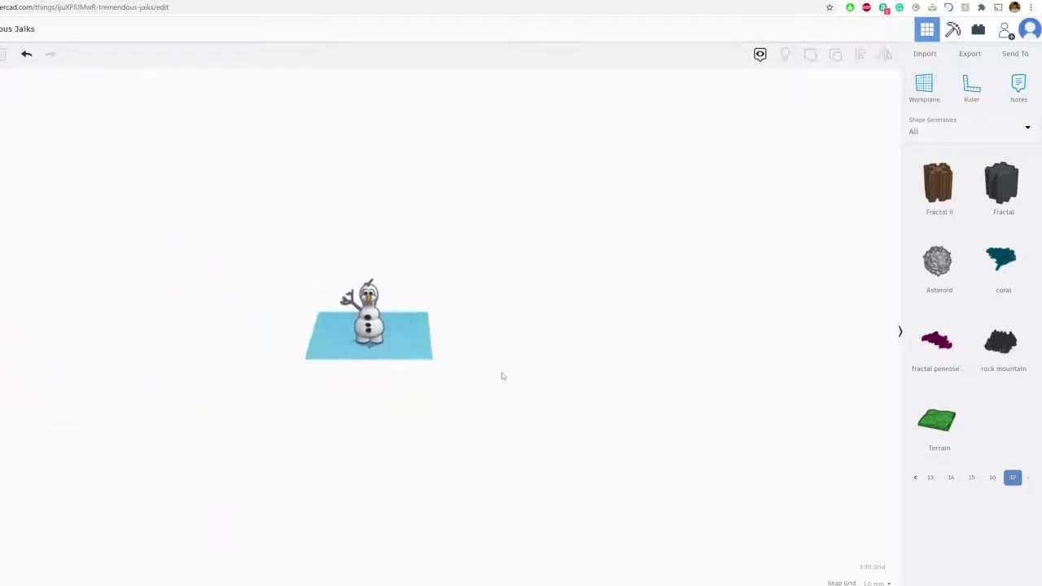
{"action": "scroll", "coordinate": [503, 376], "scroll_direction": "up", "scroll_amount": 2}
{"action": "scroll", "coordinate": [503, 376], "scroll_direction": "up", "scroll_amount": 4}
Place a second coral shape near the workplane's edge and lower its Randomizer value
{"action": "left_click_drag", "start_coordinate": [1001, 259], "coordinate": [503, 382]}
{"action": "scroll", "coordinate": [503, 382], "scroll_direction": "up", "scroll_amount": 3}
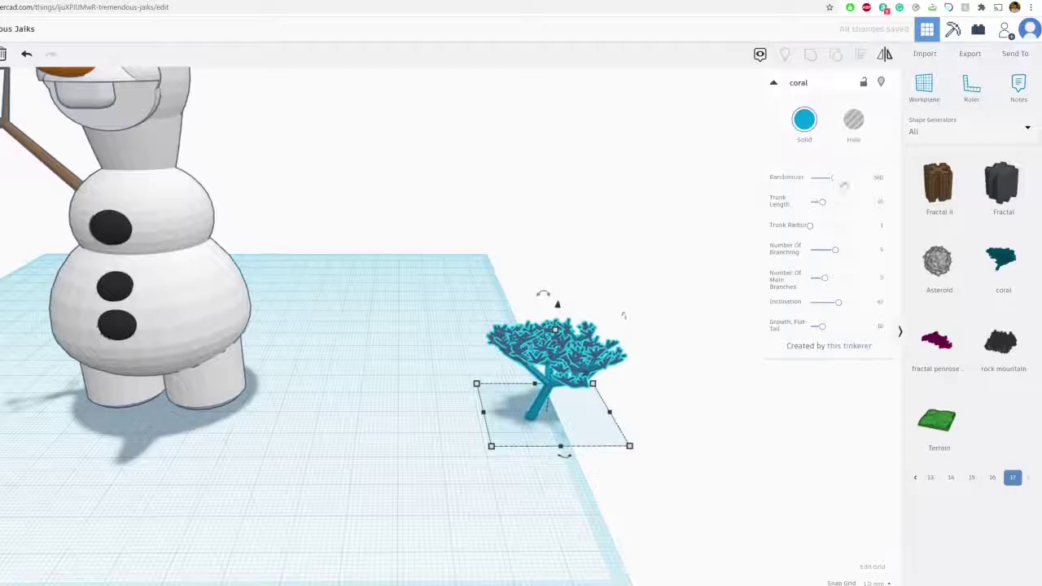
{"action": "left_click_drag", "start_coordinate": [833, 178], "coordinate": [826, 179]}
Select the first coral and move it slightly forward and towards the second coral
{"action": "left_click", "coordinate": [526, 304]}
{"action": "left_click", "coordinate": [402, 328]}
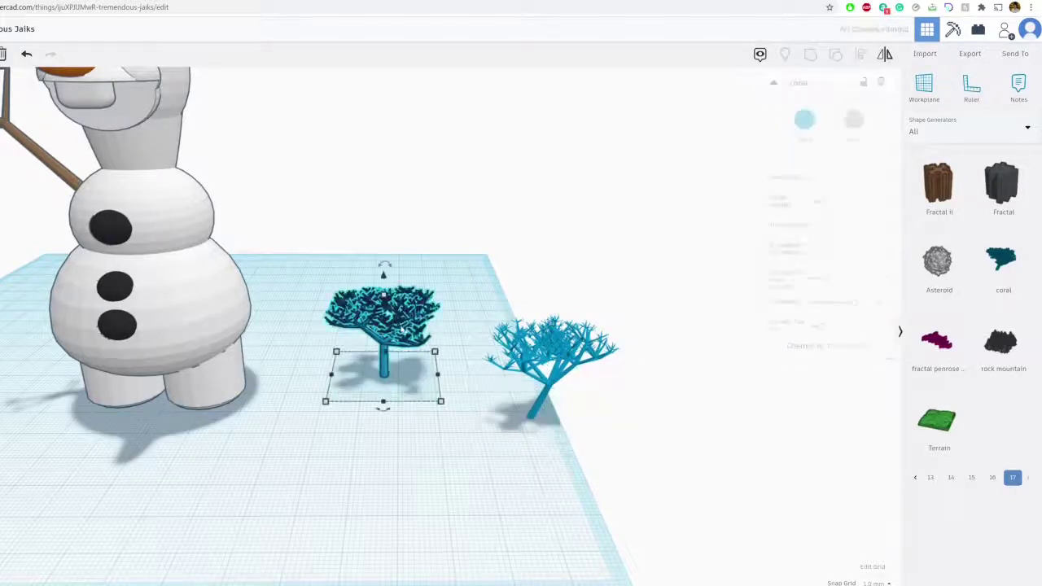
{"action": "scroll", "coordinate": [399, 327], "scroll_direction": "up", "scroll_amount": 5}
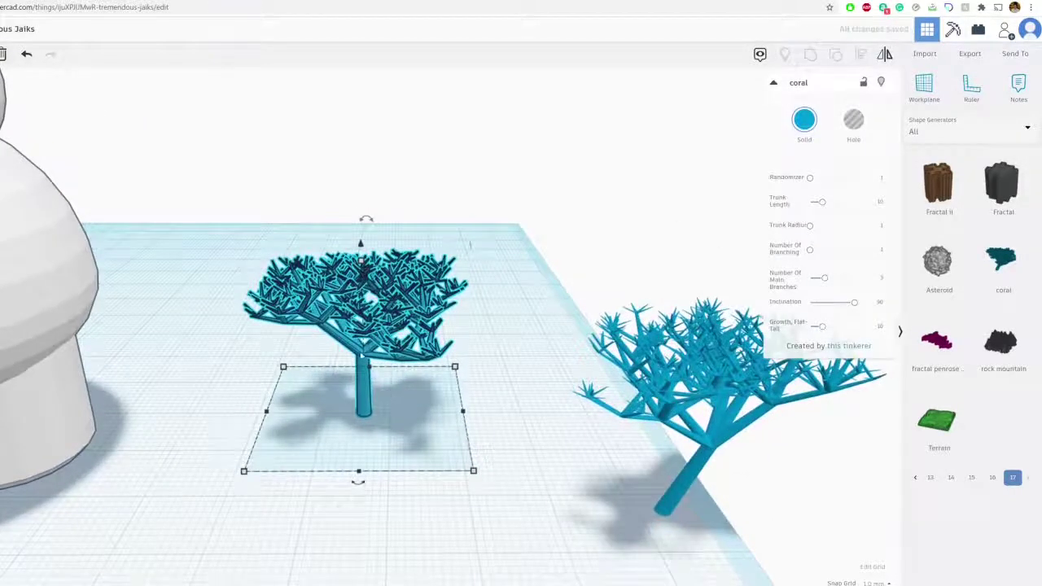
{"action": "left_click_drag", "start_coordinate": [361, 356], "coordinate": [408, 397]}
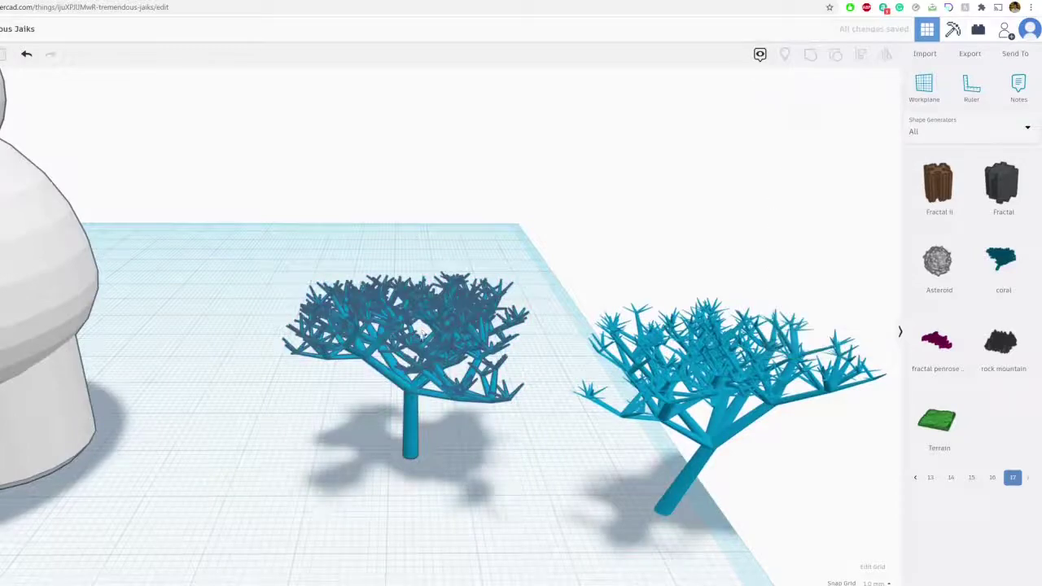
Set the first coral's Number Of Main Branches to 2
{"action": "left_click", "coordinate": [447, 328]}
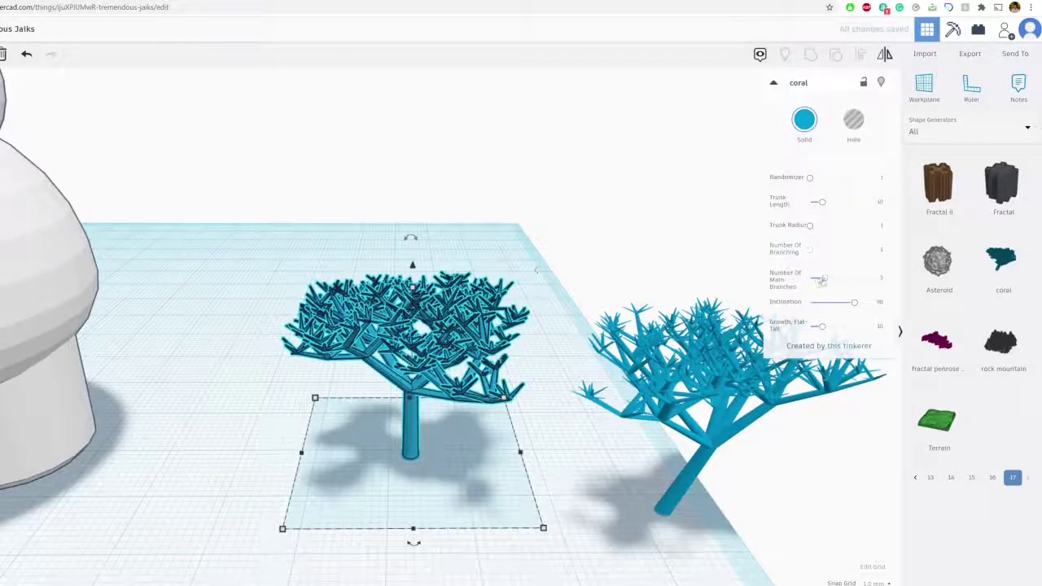
{"action": "left_click_drag", "start_coordinate": [821, 282], "coordinate": [817, 282]}
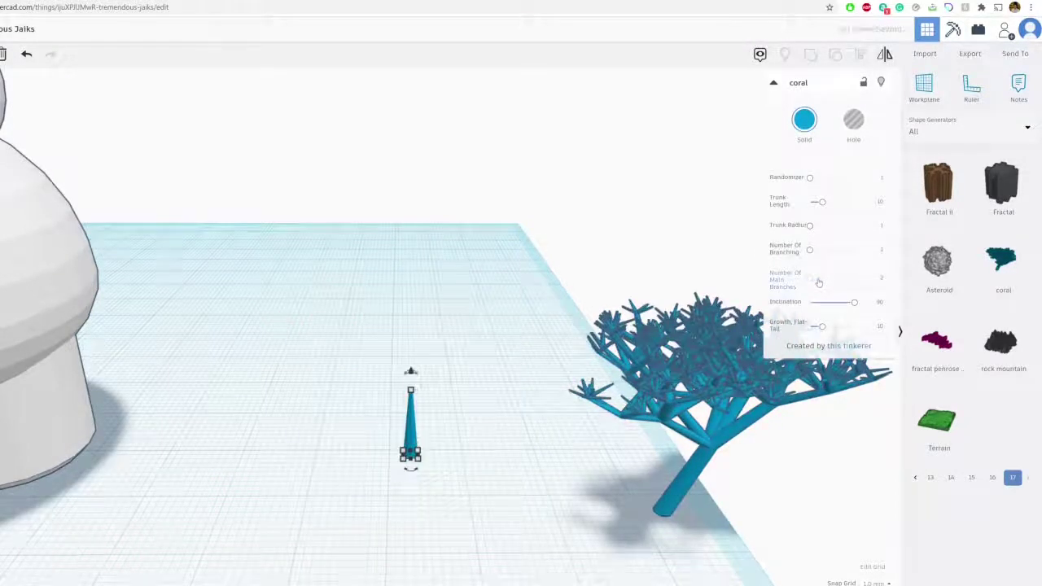
{"action": "left_click", "coordinate": [881, 280]}
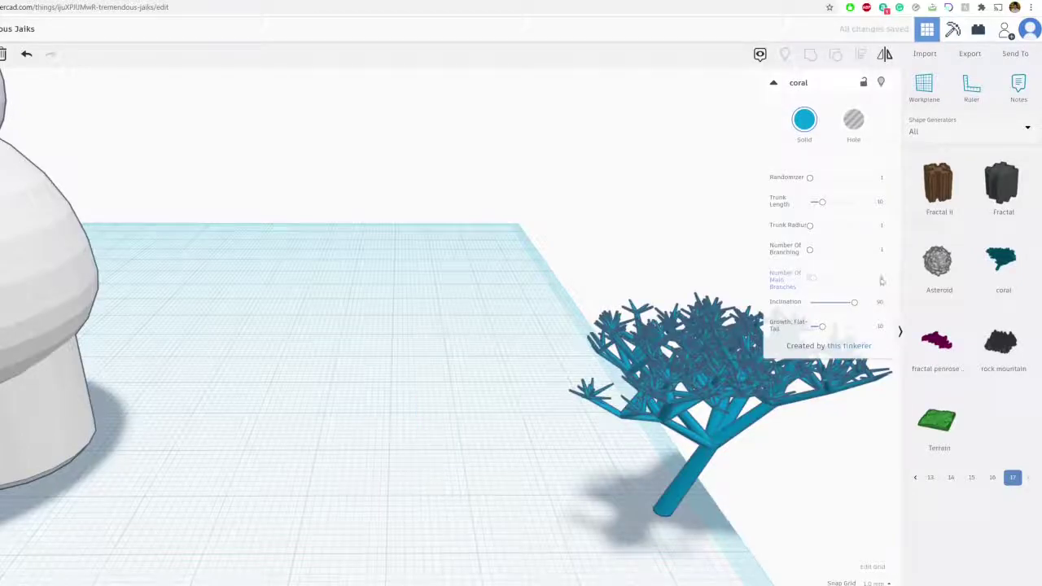
{"action": "left_click", "coordinate": [551, 391]}
Set the second coral's Randomizer to 1 and its Trunk Radius to about 2.1
{"action": "left_click", "coordinate": [705, 389]}
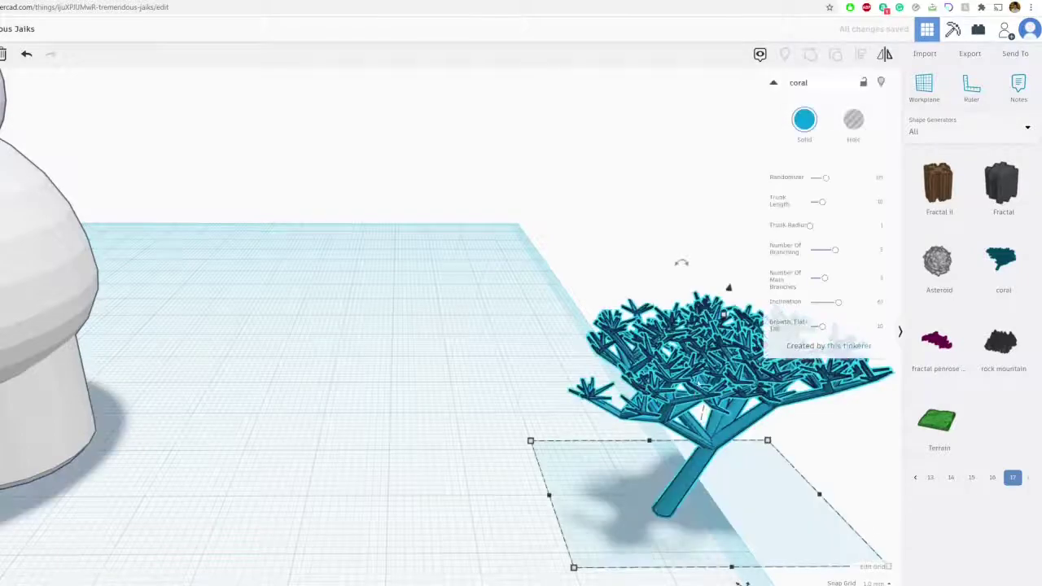
{"action": "middle_click_drag", "start_coordinate": [706, 389], "coordinate": [357, 371]}
{"action": "scroll", "coordinate": [356, 371], "scroll_direction": "up", "scroll_amount": 2}
{"action": "scroll", "coordinate": [333, 373], "scroll_direction": "down", "scroll_amount": 3}
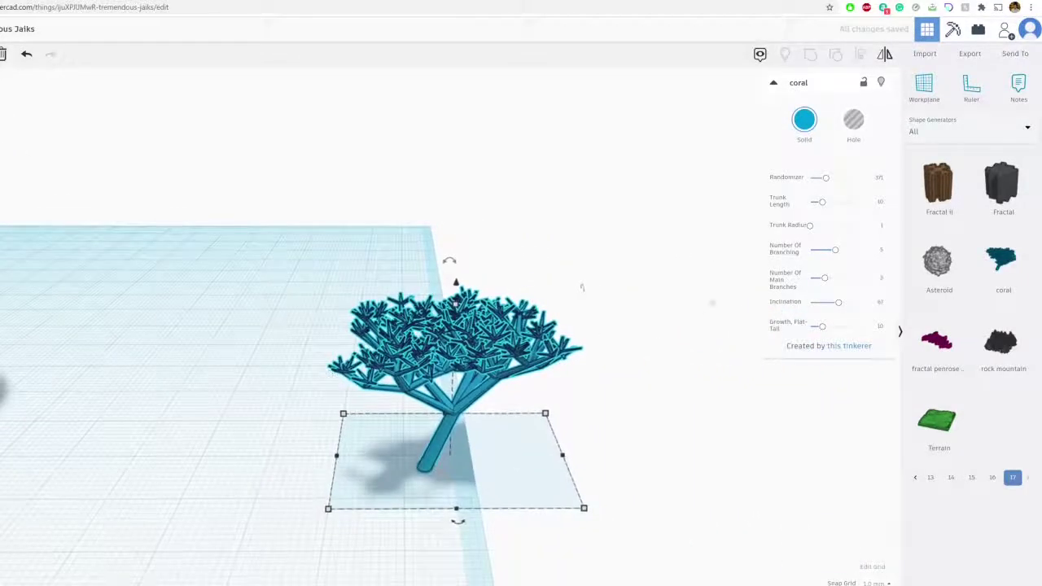
{"action": "left_click_drag", "start_coordinate": [825, 177], "coordinate": [809, 176]}
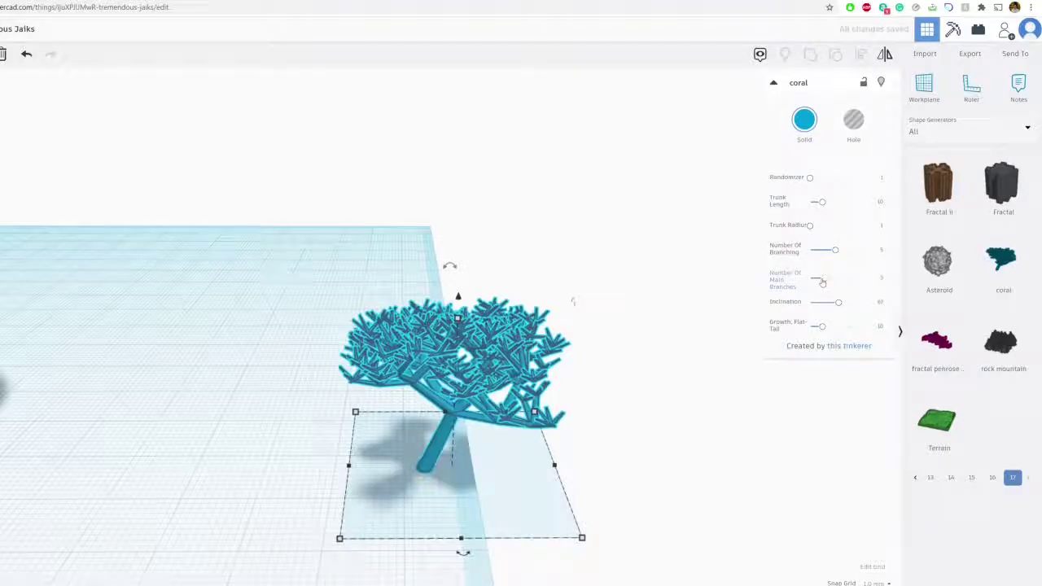
{"action": "left_click_drag", "start_coordinate": [811, 229], "coordinate": [822, 227]}
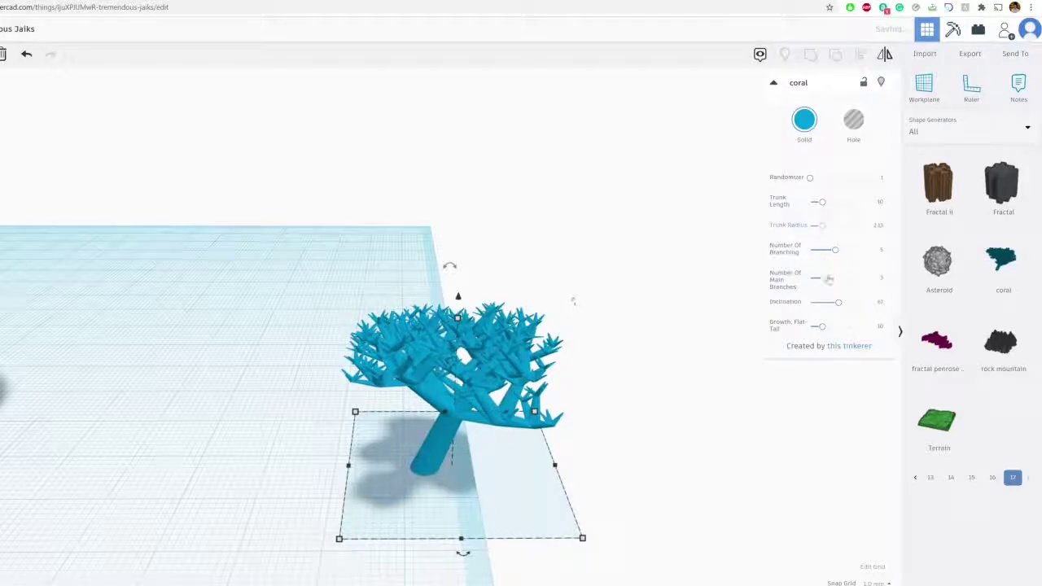
Set the second coral's Number Of Main Branches to 2, Inclination to 90 and Number Of Branching to 3
{"action": "left_click_drag", "start_coordinate": [823, 279], "coordinate": [855, 303]}
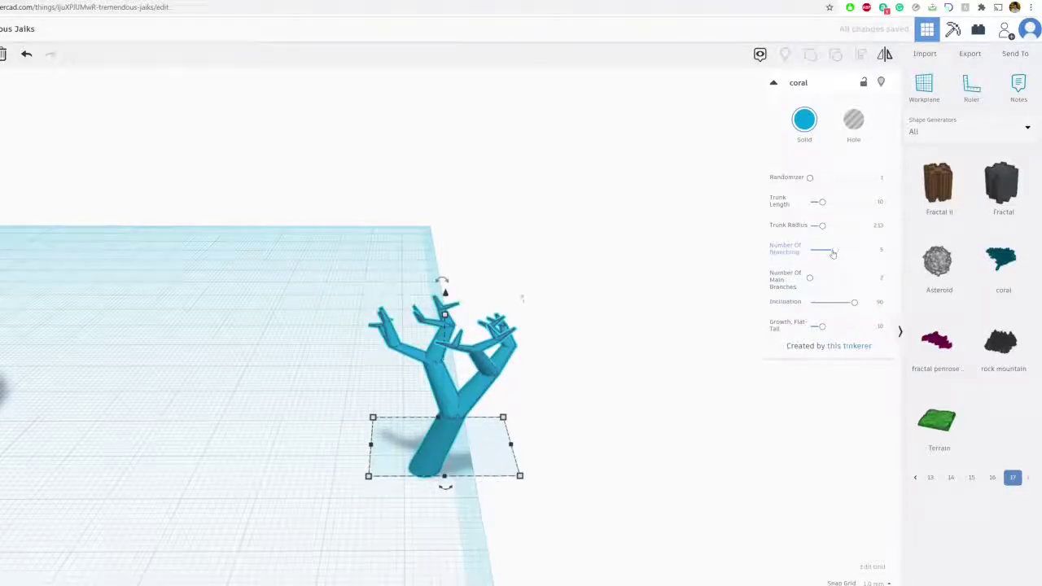
{"action": "left_click_drag", "start_coordinate": [832, 253], "coordinate": [822, 253]}
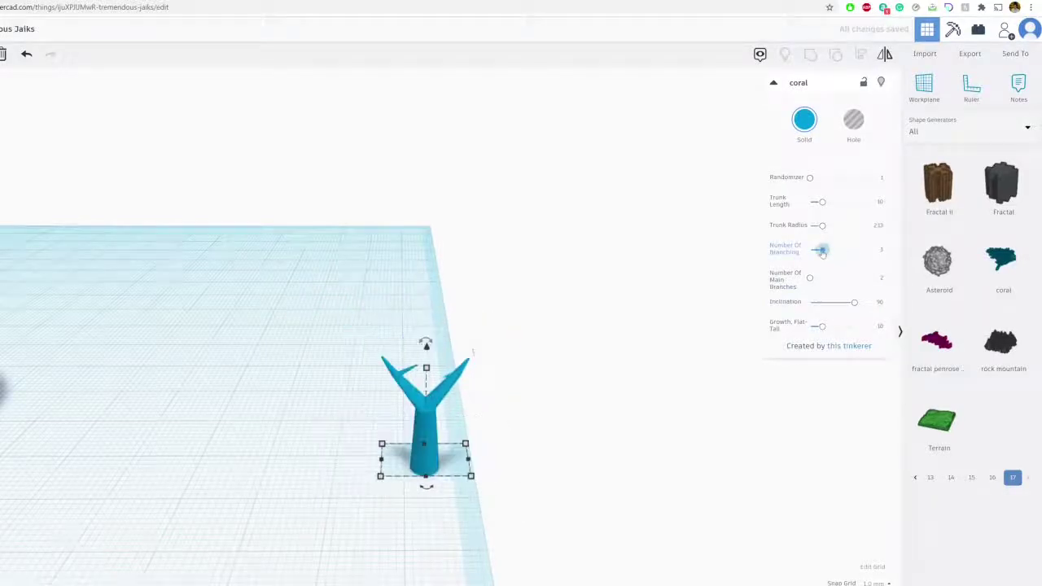
{"action": "left_click", "coordinate": [561, 301]}
{"action": "right_click_drag", "start_coordinate": [480, 425], "coordinate": [341, 402]}
{"action": "left_click", "coordinate": [341, 402]}
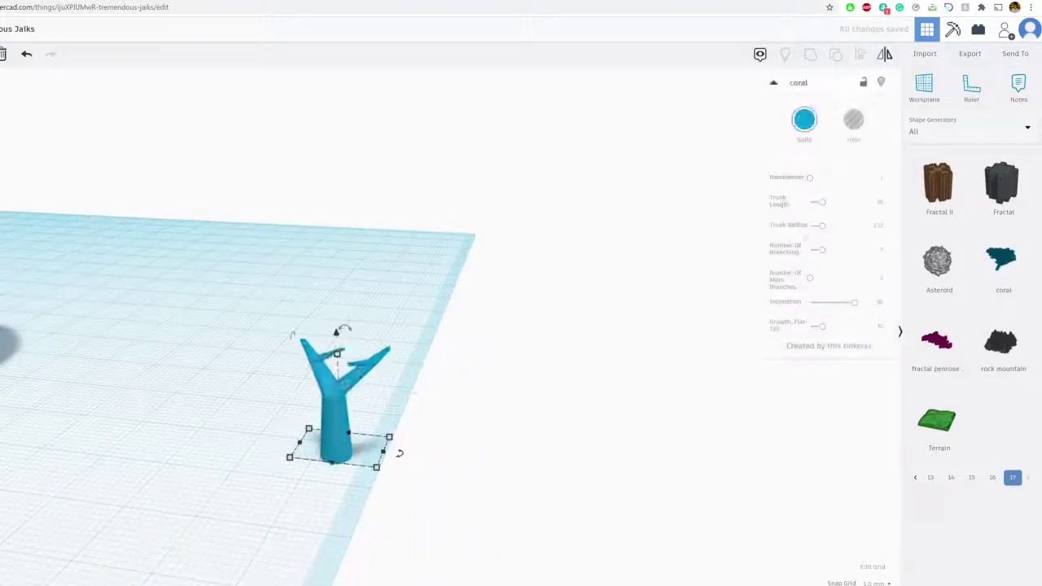
Set the second coral's Number Of Main Branches to 3 and its Number Of Branching to 1
{"action": "left_click", "coordinate": [822, 252]}
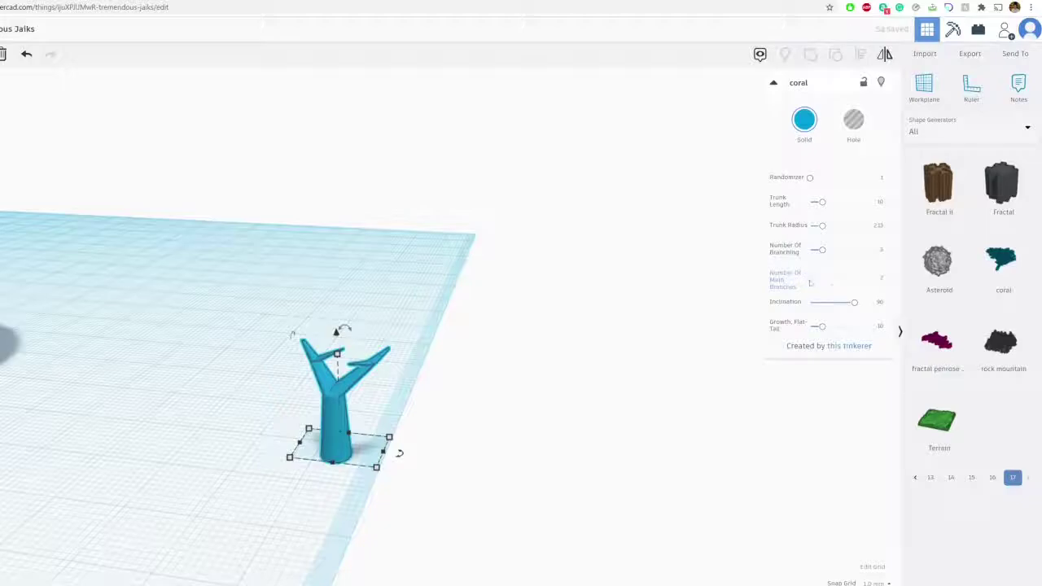
{"action": "left_click", "coordinate": [879, 281]}
{"action": "left_click", "coordinate": [381, 446]}
{"action": "left_click", "coordinate": [339, 418]}
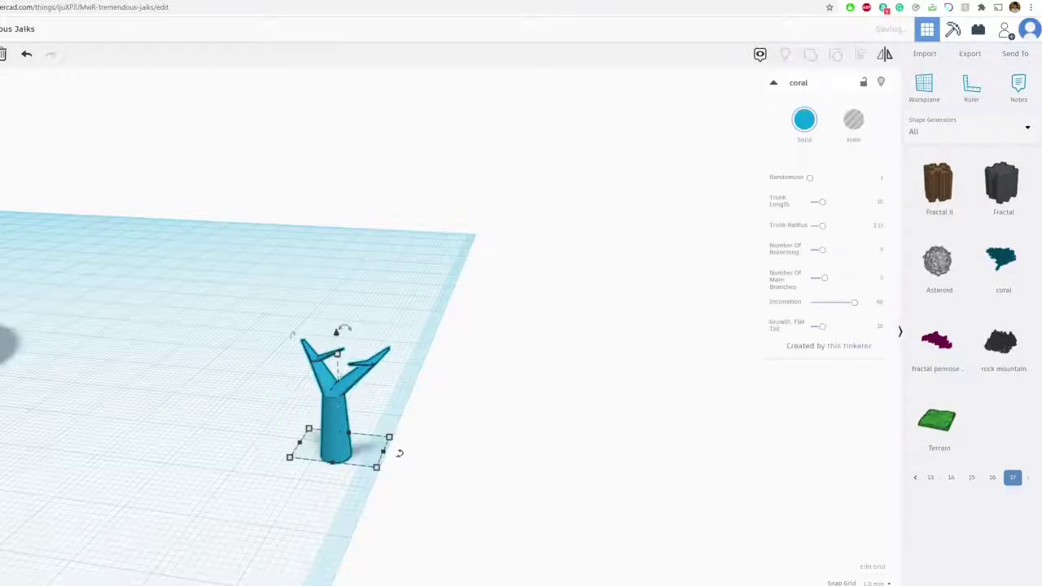
{"action": "scroll", "coordinate": [535, 294], "scroll_direction": "down", "scroll_amount": 3}
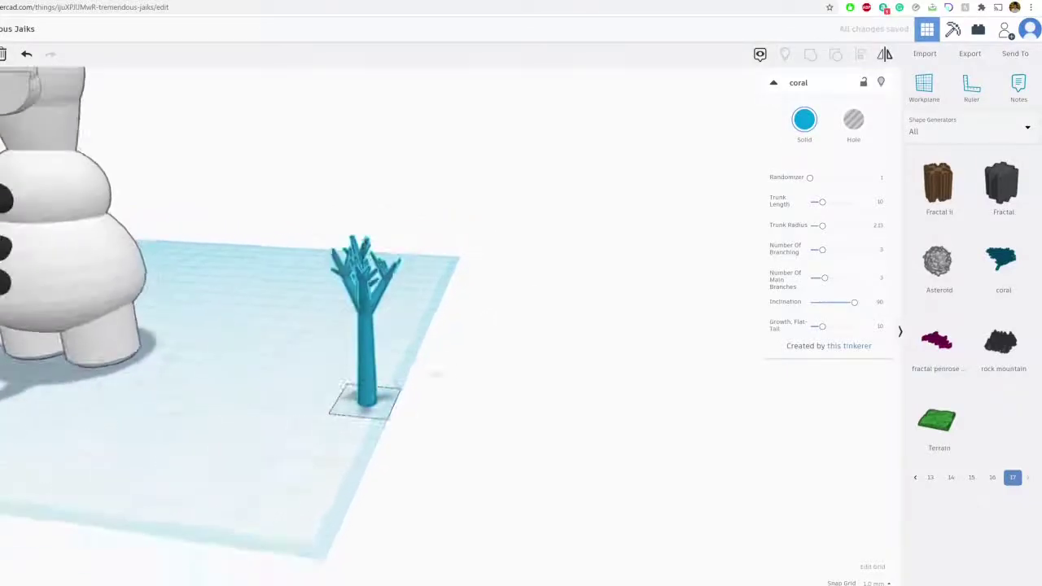
{"action": "right_click_drag", "start_coordinate": [399, 366], "coordinate": [459, 395]}
{"action": "scroll", "coordinate": [415, 395], "scroll_direction": "up", "scroll_amount": 3}
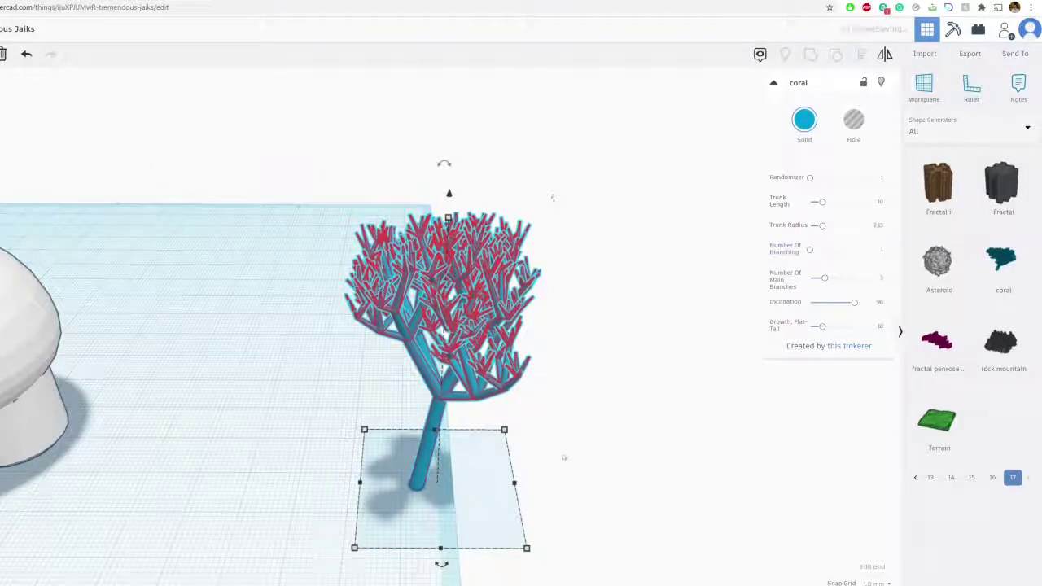
Deselect the second coral and reselect it with a selection box around its spot at the workplane's edge
{"action": "left_click", "coordinate": [563, 458]}
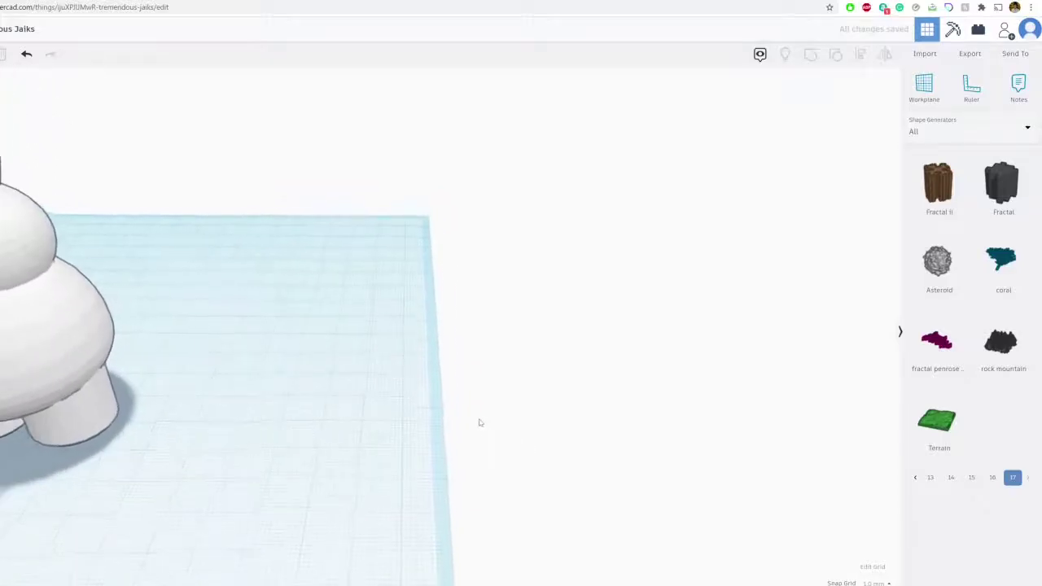
{"action": "scroll", "coordinate": [479, 423], "scroll_direction": "down", "scroll_amount": 3}
{"action": "left_click_drag", "start_coordinate": [488, 501], "coordinate": [301, 314]}
{"action": "scroll", "coordinate": [533, 395], "scroll_direction": "up", "scroll_amount": 2}
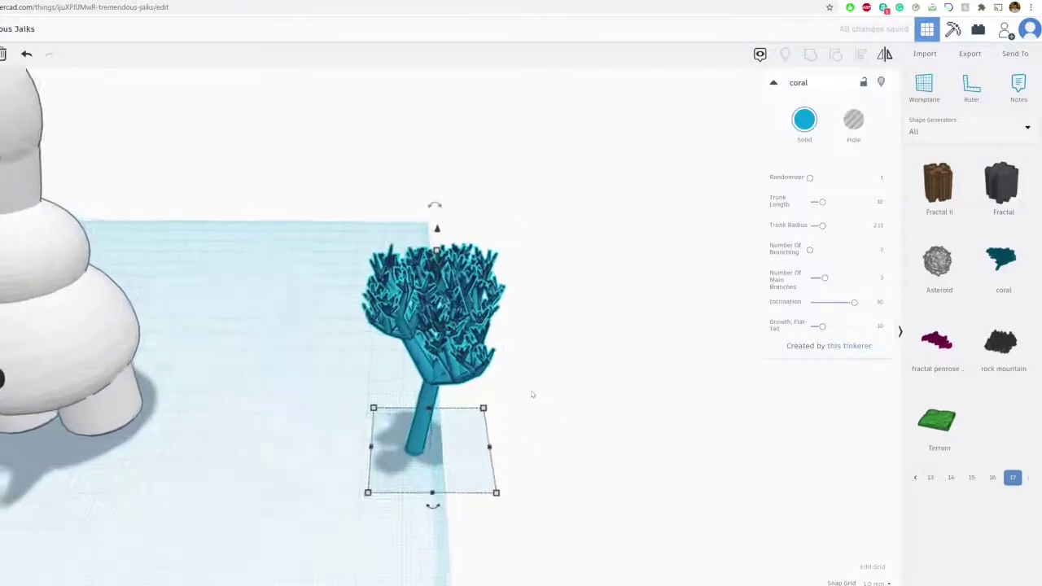
Inspect the second coral's branching from several angles and set its Number Of Main Branches to 2
{"action": "scroll", "coordinate": [532, 395], "scroll_direction": "up", "scroll_amount": 1}
{"action": "left_click", "coordinate": [598, 363]}
{"action": "left_click", "coordinate": [506, 246]}
{"action": "right_click_drag", "start_coordinate": [529, 218], "coordinate": [497, 328]}
{"action": "scroll", "coordinate": [485, 338], "scroll_direction": "up", "scroll_amount": 3}
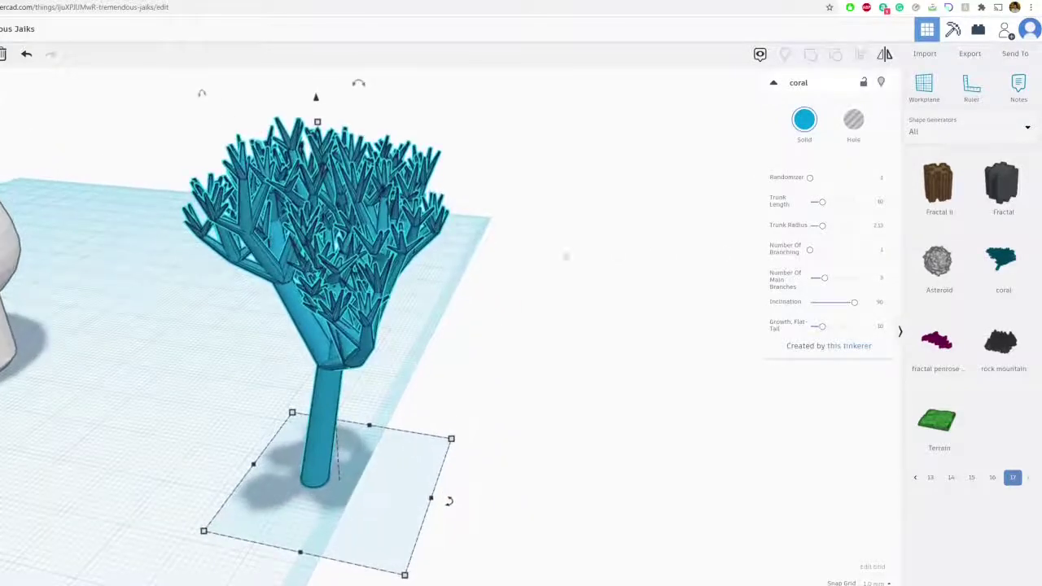
{"action": "right_click_drag", "start_coordinate": [465, 285], "coordinate": [505, 287]}
{"action": "left_click", "coordinate": [550, 304]}
{"action": "left_click", "coordinate": [438, 257]}
{"action": "right_click_drag", "start_coordinate": [431, 299], "coordinate": [518, 309]}
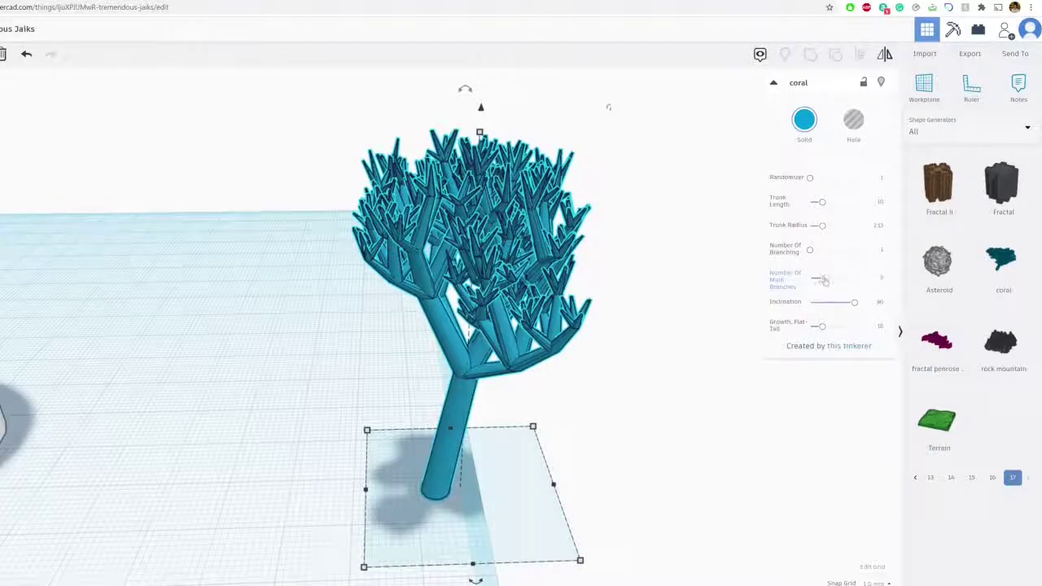
{"action": "left_click_drag", "start_coordinate": [823, 279], "coordinate": [819, 282]}
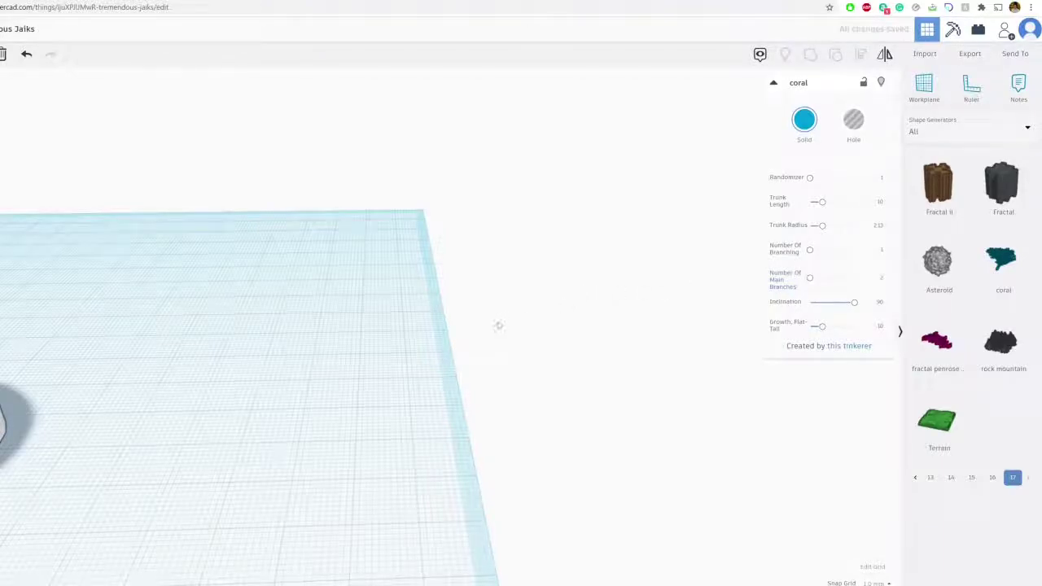
Duplicate Olaf's twig arm, mirror the copy horizontally and place it against the opposite shoulder
{"action": "scroll", "coordinate": [498, 326], "scroll_direction": "down", "scroll_amount": 10}
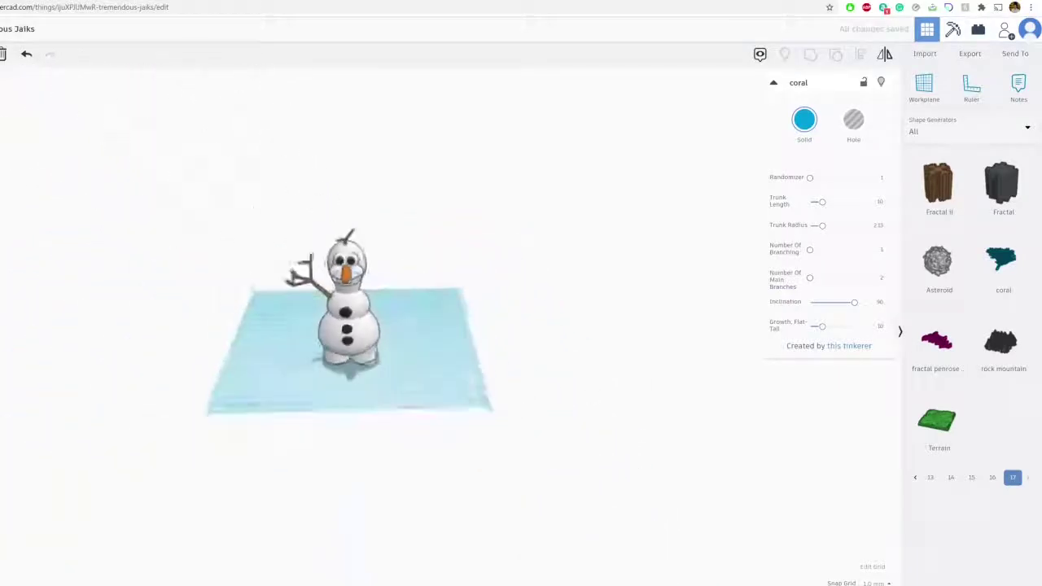
{"action": "scroll", "coordinate": [331, 320], "scroll_direction": "up", "scroll_amount": 10}
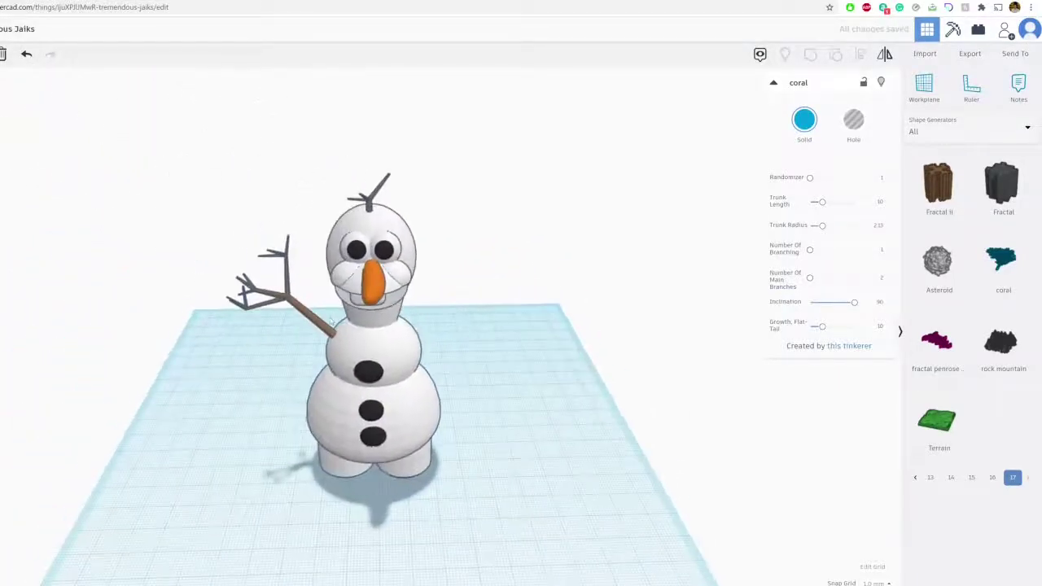
{"action": "left_click", "coordinate": [305, 300]}
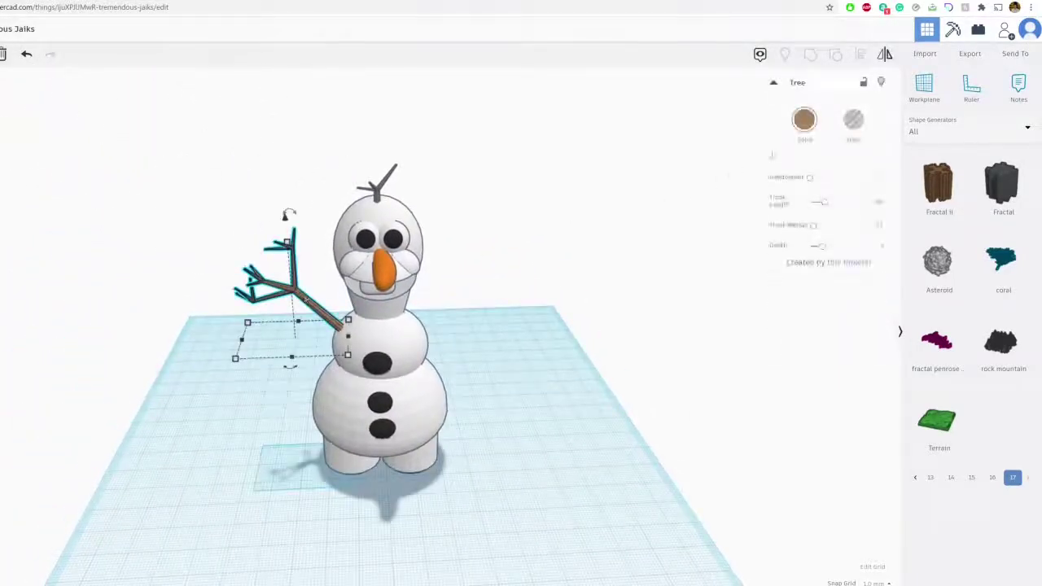
{"action": "key", "text": "ctrl+c"}
{"action": "key", "text": "ctrl+v"}
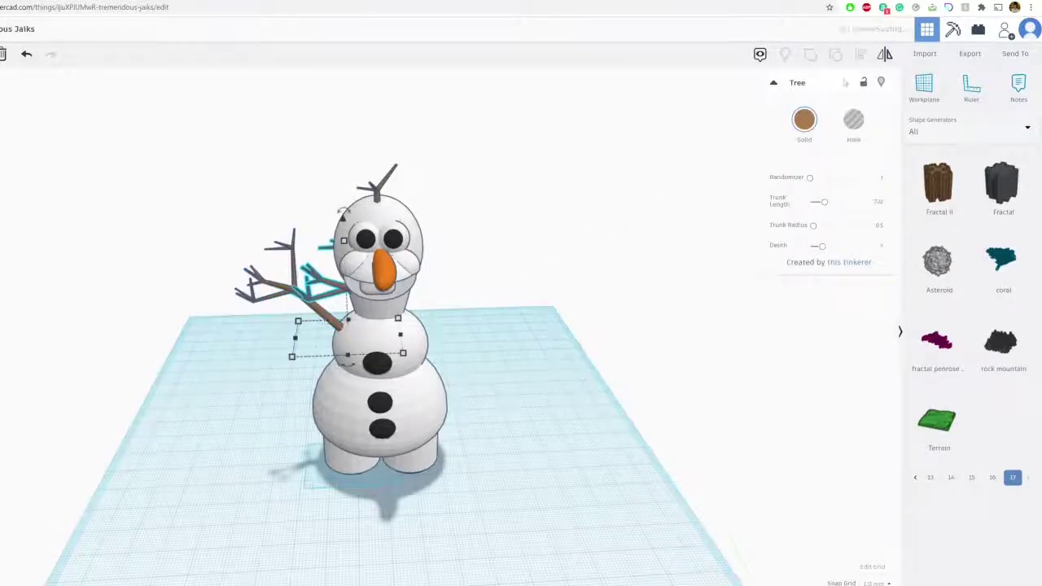
{"action": "left_click", "coordinate": [885, 54]}
{"action": "left_click", "coordinate": [349, 367]}
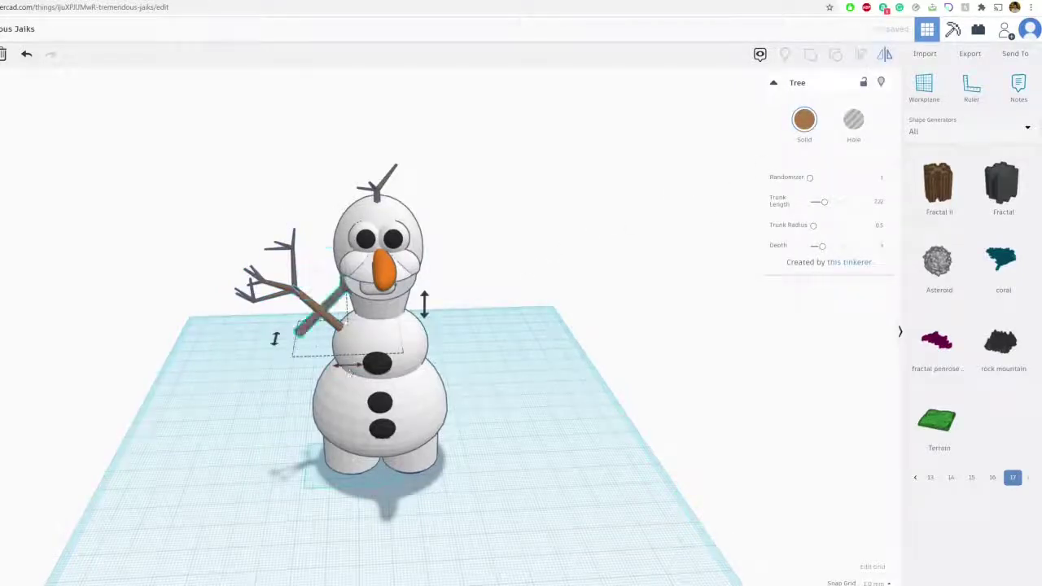
{"action": "left_click_drag", "start_coordinate": [330, 305], "coordinate": [443, 301]}
{"action": "left_click", "coordinate": [548, 329]}
Thicken both twig arms by setting Trunk Radius to about 1.1 on the mirrored arm and about 1.3 on the original arm
{"action": "scroll", "coordinate": [463, 273], "scroll_direction": "up", "scroll_amount": 4}
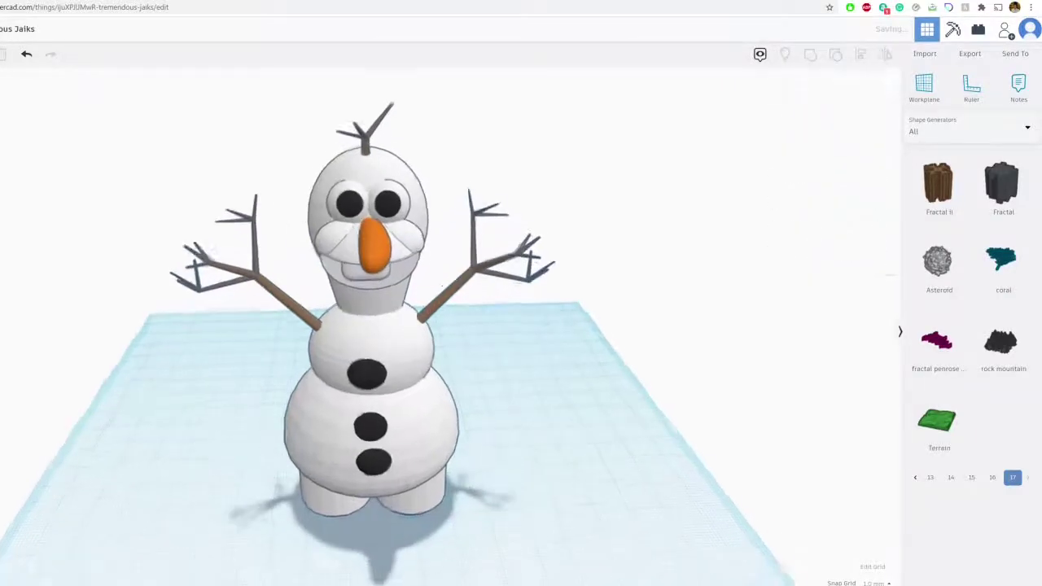
{"action": "left_click", "coordinate": [462, 275]}
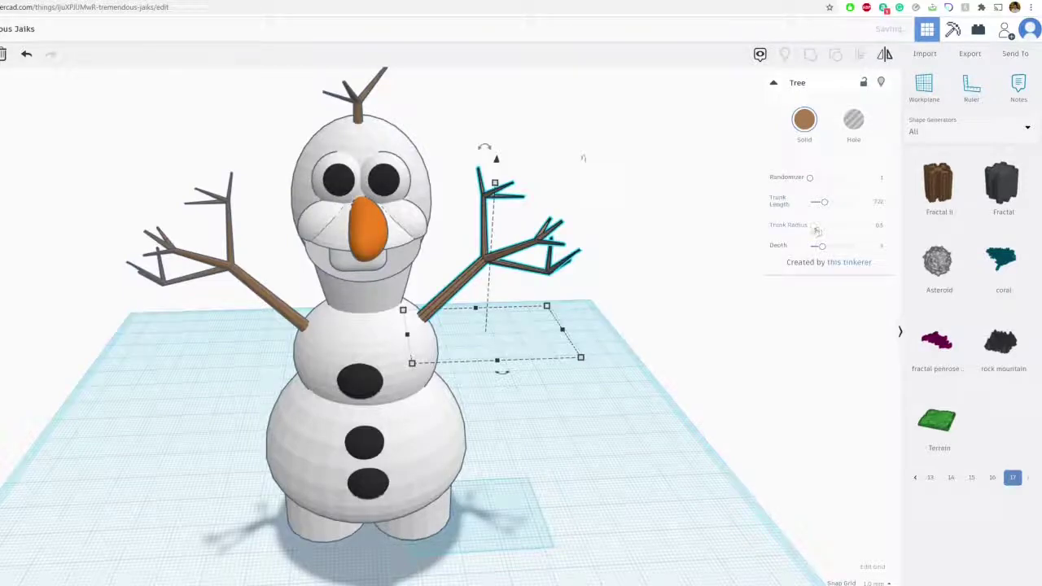
{"action": "left_click_drag", "start_coordinate": [813, 228], "coordinate": [820, 231]}
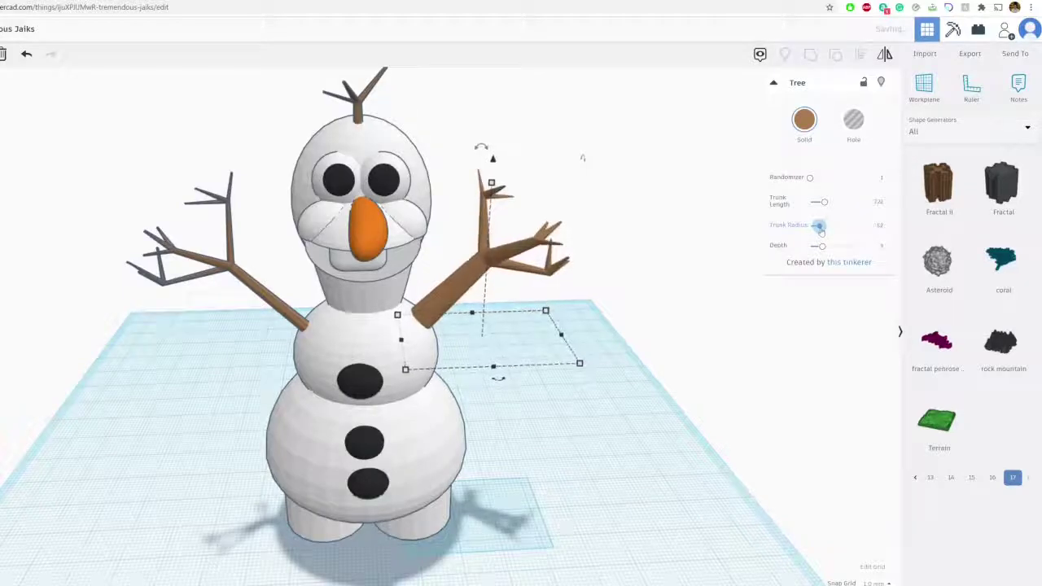
{"action": "left_click", "coordinate": [688, 322]}
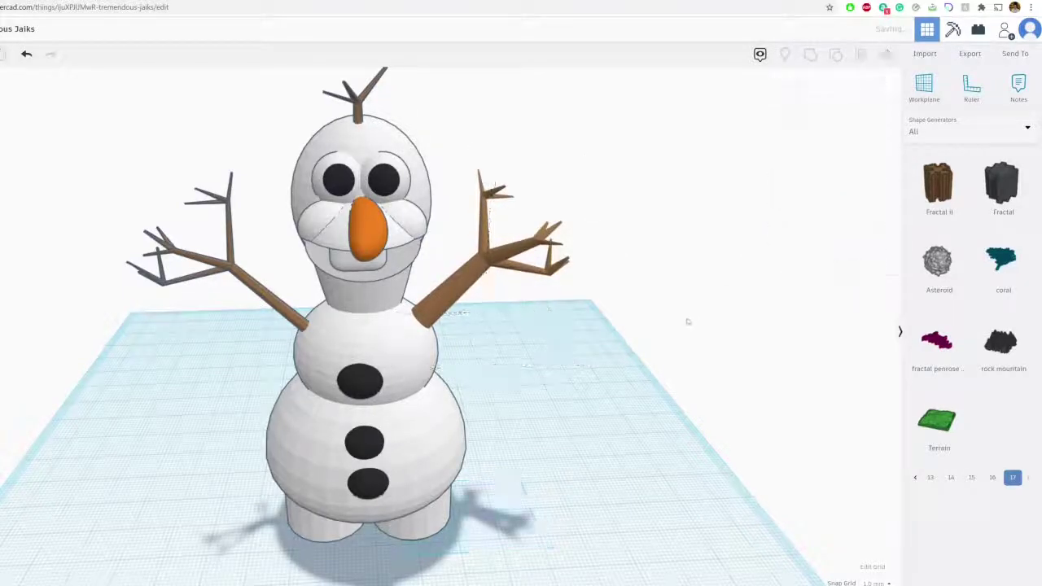
{"action": "left_click", "coordinate": [484, 275]}
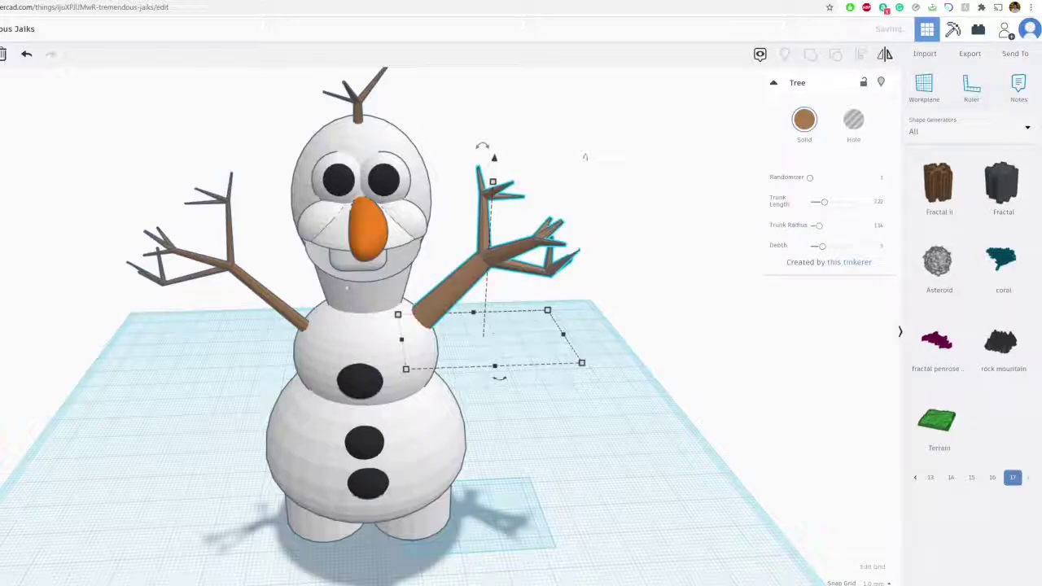
{"action": "left_click", "coordinate": [265, 283]}
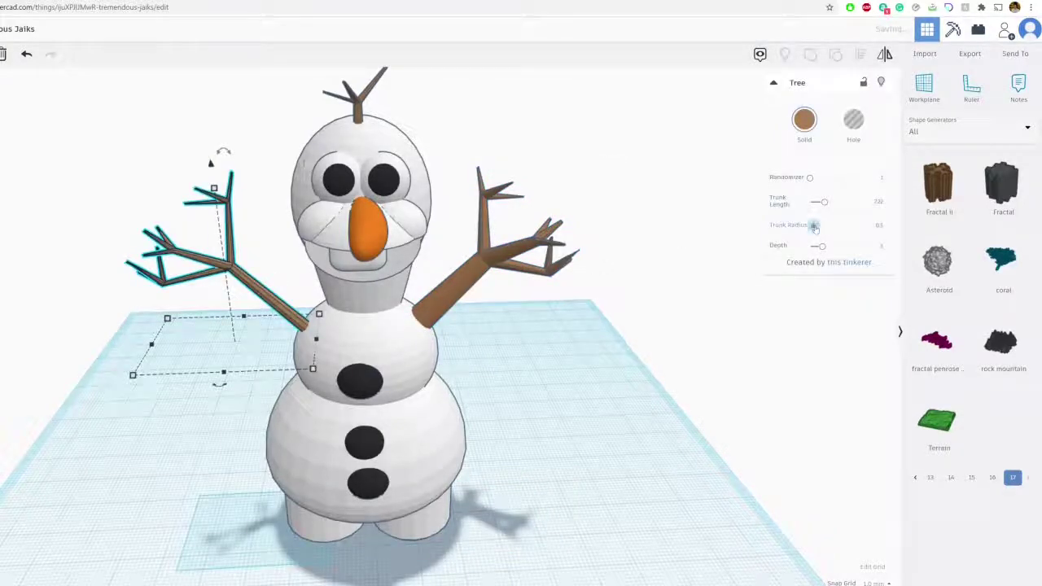
{"action": "left_click_drag", "start_coordinate": [813, 227], "coordinate": [822, 229]}
{"action": "left_click", "coordinate": [657, 312]}
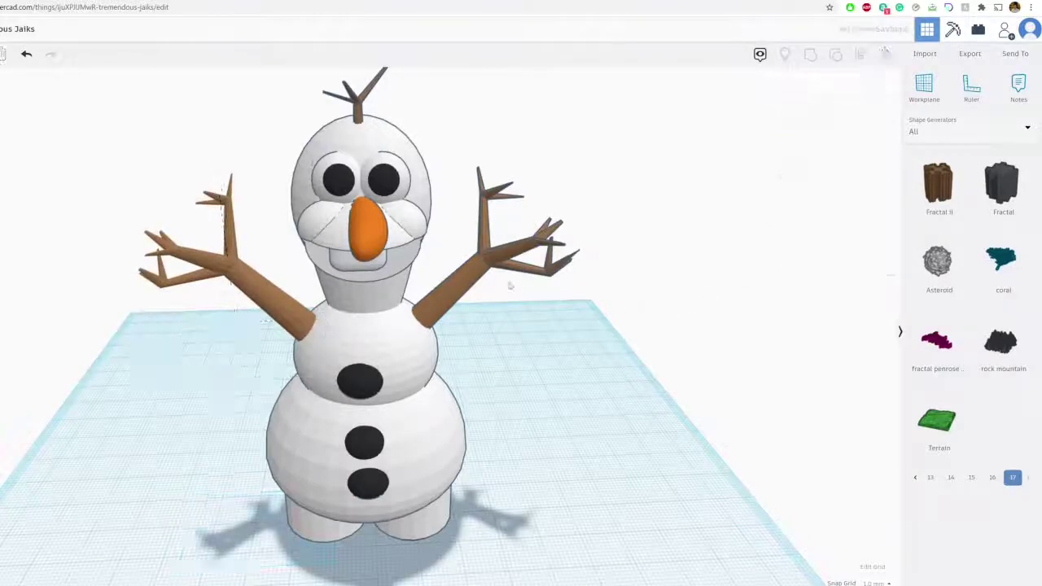
Simplify the branching of both twig arms by setting the Depth of each to 2
{"action": "left_click", "coordinate": [463, 279]}
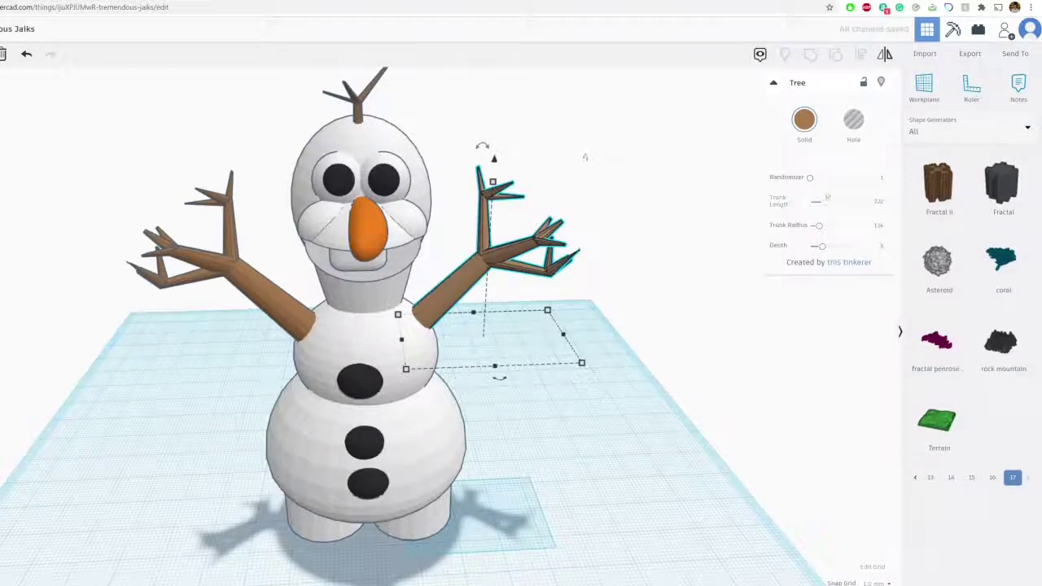
{"action": "left_click_drag", "start_coordinate": [827, 198], "coordinate": [823, 201]}
{"action": "scroll", "coordinate": [649, 269], "scroll_direction": "up", "scroll_amount": 5}
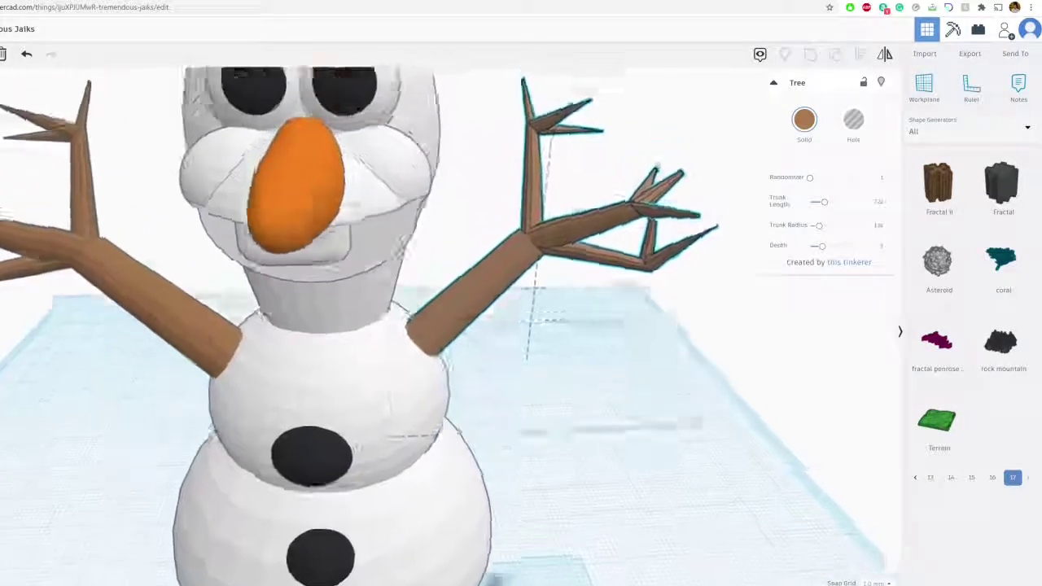
{"action": "right_click_drag", "start_coordinate": [649, 270], "coordinate": [639, 342]}
{"action": "scroll", "coordinate": [639, 341], "scroll_direction": "down", "scroll_amount": 4}
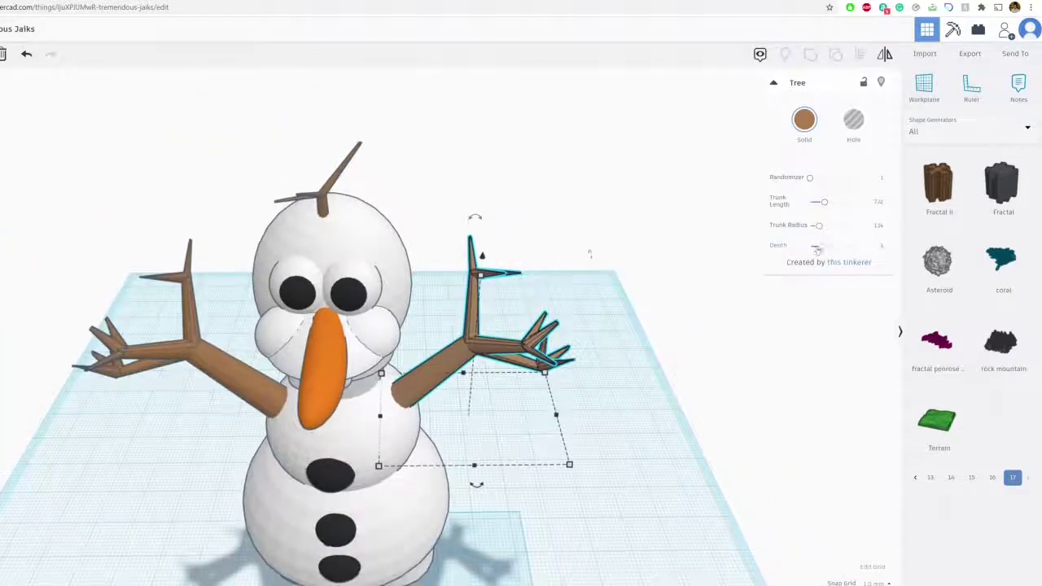
{"action": "left_click_drag", "start_coordinate": [818, 250], "coordinate": [816, 250]}
{"action": "left_click", "coordinate": [651, 309]}
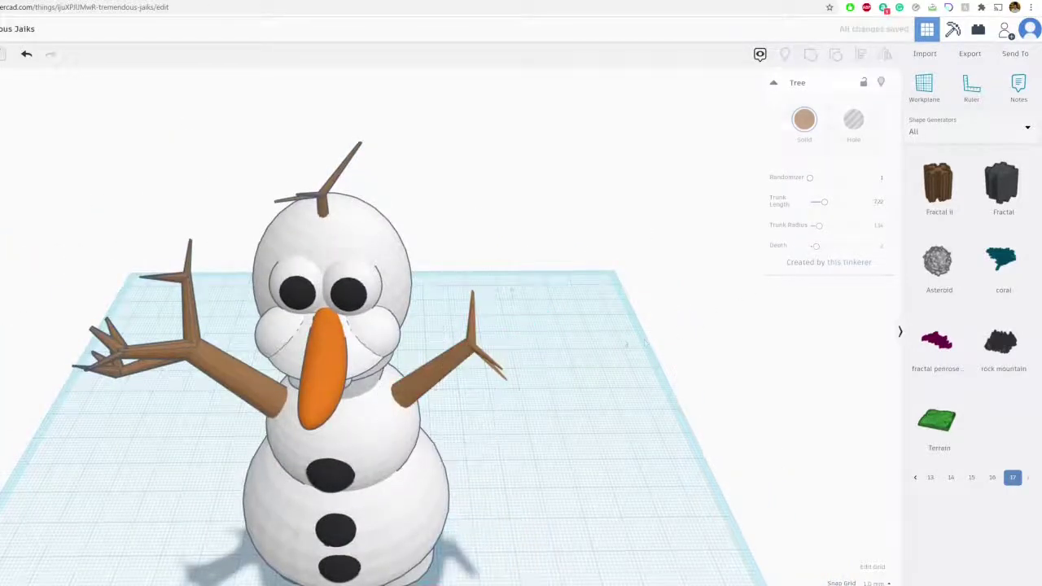
{"action": "right_click_drag", "start_coordinate": [635, 318], "coordinate": [667, 269]}
{"action": "left_click", "coordinate": [275, 348]}
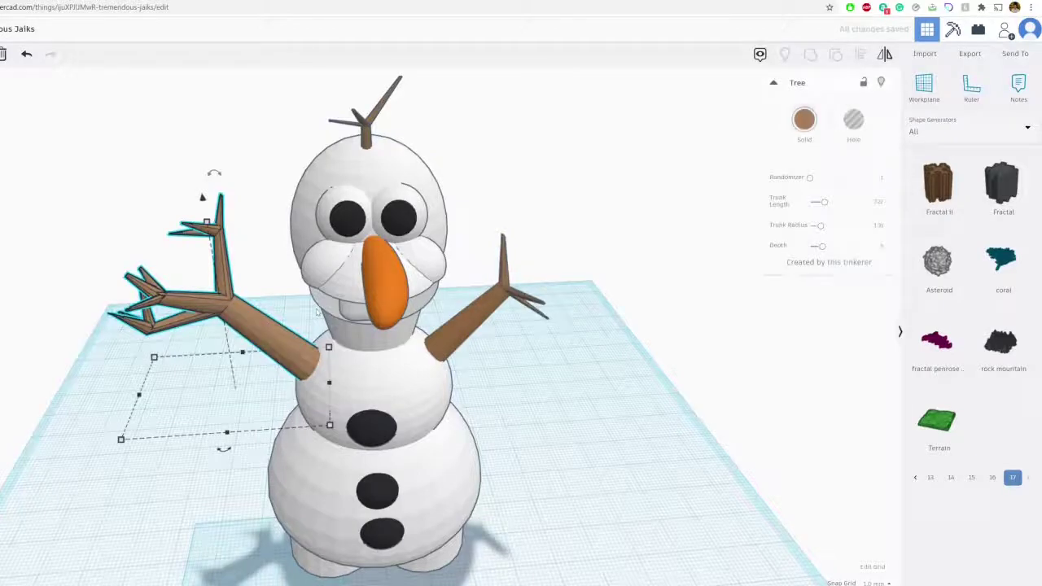
{"action": "left_click_drag", "start_coordinate": [817, 248], "coordinate": [813, 248]}
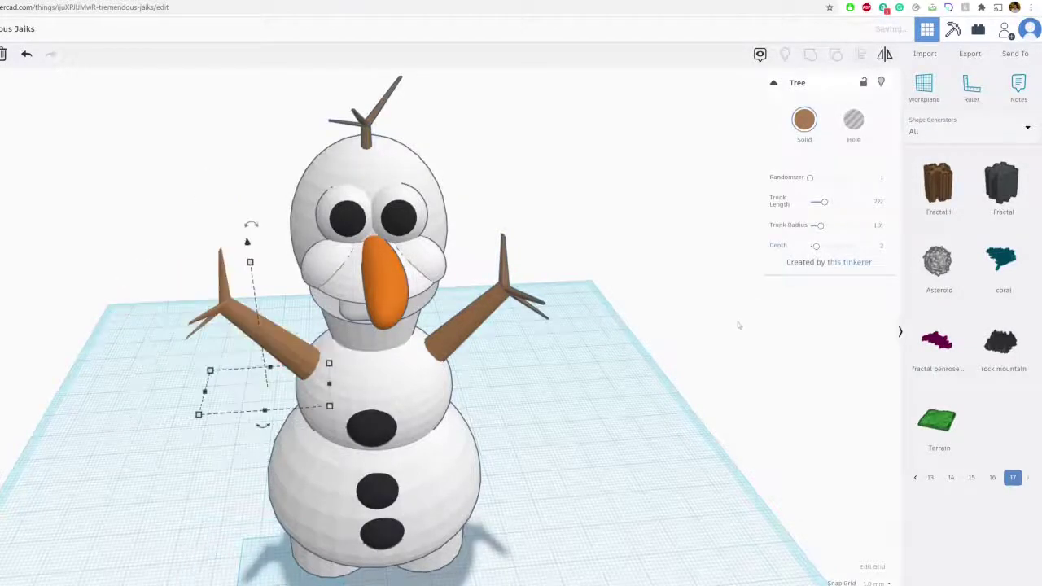
{"action": "left_click", "coordinate": [699, 335]}
Raise the button on Olaf's middle snowball by 2 mm and shift it slightly sideways to centre it
{"action": "right_click_drag", "start_coordinate": [700, 335], "coordinate": [635, 328]}
{"action": "scroll", "coordinate": [635, 328], "scroll_direction": "down", "scroll_amount": 2}
{"action": "scroll", "coordinate": [625, 341], "scroll_direction": "down", "scroll_amount": 2}
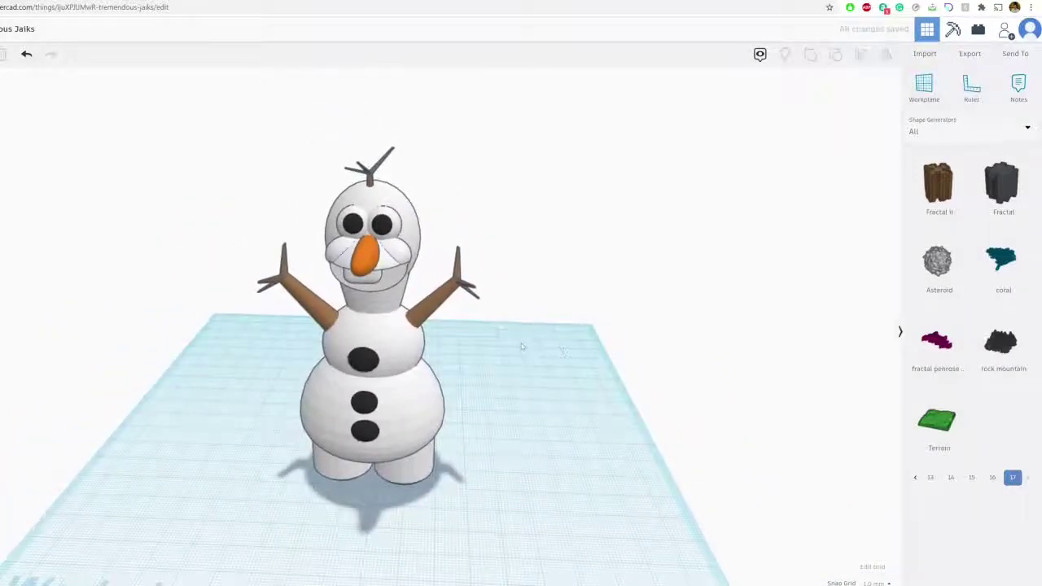
{"action": "right_click_drag", "start_coordinate": [523, 346], "coordinate": [488, 326]}
{"action": "scroll", "coordinate": [548, 346], "scroll_direction": "up", "scroll_amount": 3}
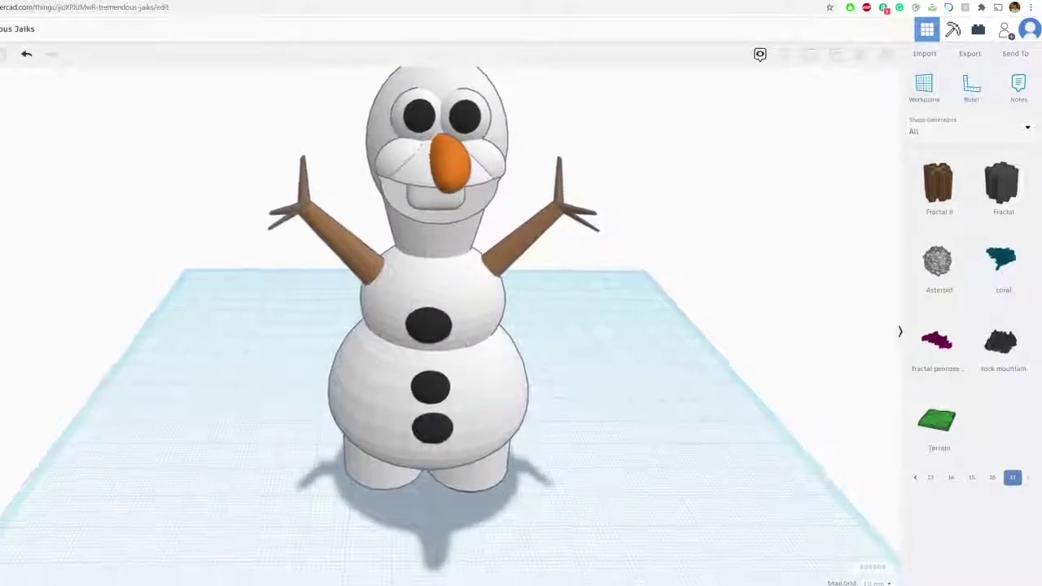
{"action": "left_click", "coordinate": [429, 327]}
{"action": "left_click_drag", "start_coordinate": [429, 284], "coordinate": [429, 273]}
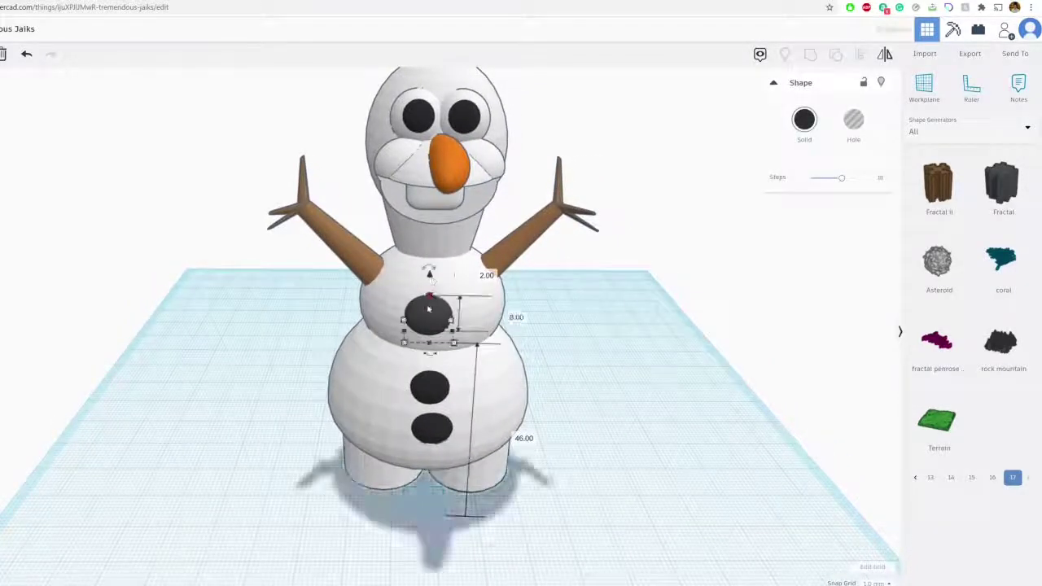
{"action": "left_click_drag", "start_coordinate": [433, 315], "coordinate": [439, 313]}
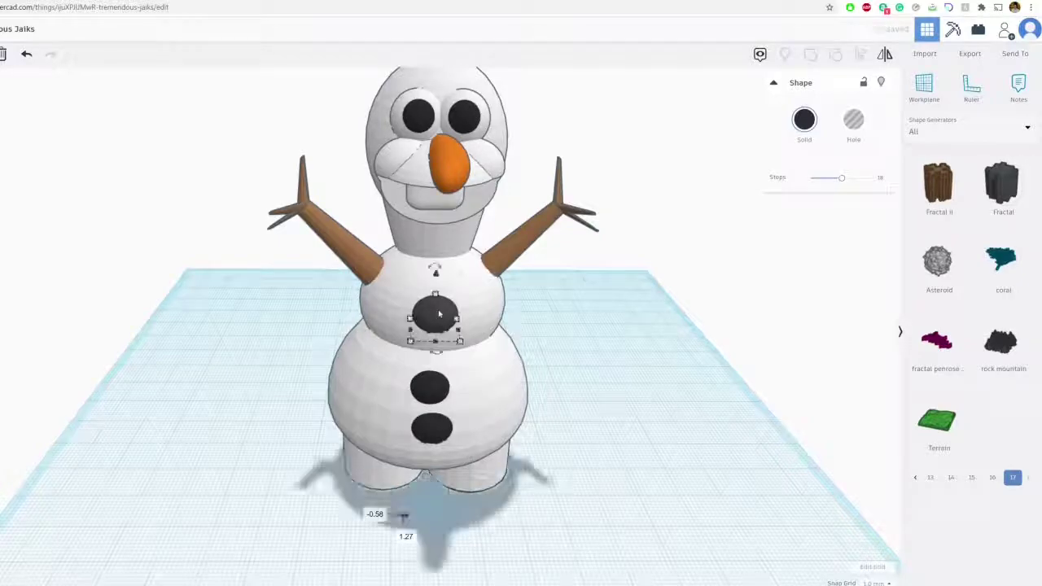
Align the two lower buttons under the top one and raise the upper of these two for more even spacing
{"action": "left_click", "coordinate": [444, 395]}
{"action": "left_click_drag", "start_coordinate": [444, 395], "coordinate": [434, 438]}
{"action": "left_click", "coordinate": [451, 383]}
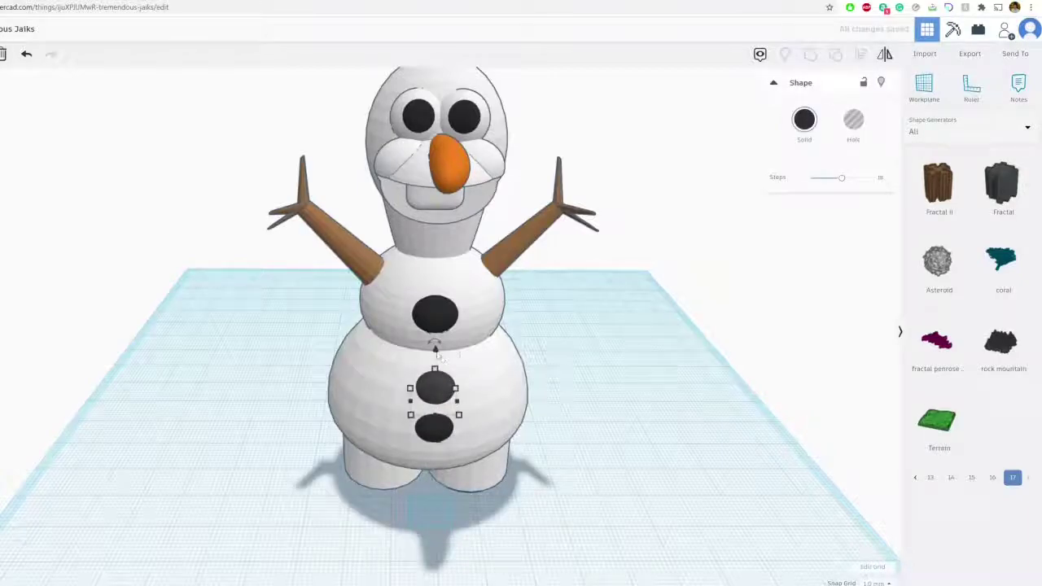
{"action": "left_click_drag", "start_coordinate": [435, 349], "coordinate": [432, 335]}
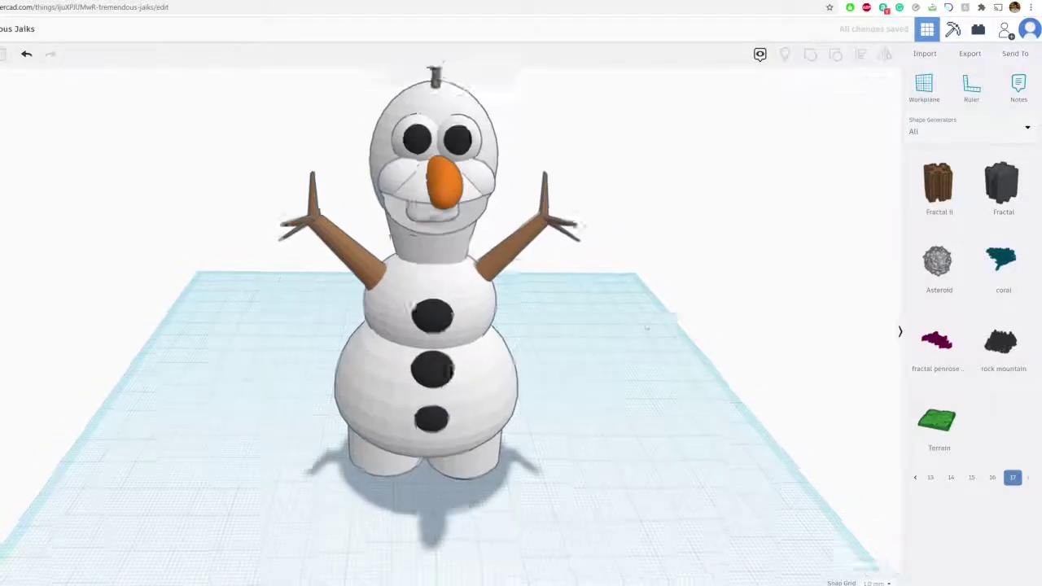
Nudge Olaf's tooth two grid steps sideways to centre it in the mouth and check the face from the front
{"action": "scroll", "coordinate": [648, 328], "scroll_direction": "down", "scroll_amount": 3}
{"action": "right_click_drag", "start_coordinate": [591, 274], "coordinate": [631, 285]}
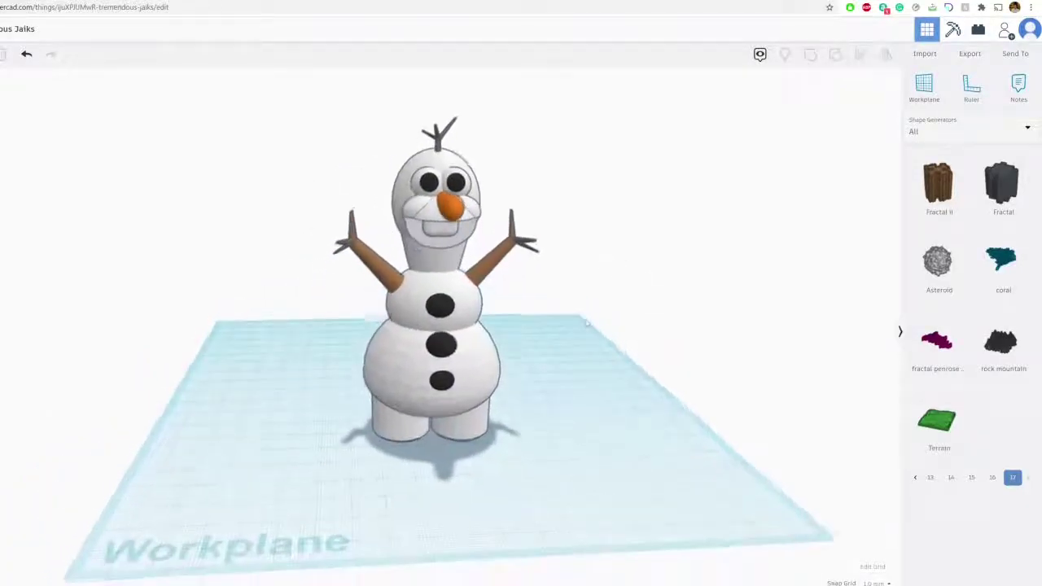
{"action": "scroll", "coordinate": [487, 256], "scroll_direction": "up", "scroll_amount": 3}
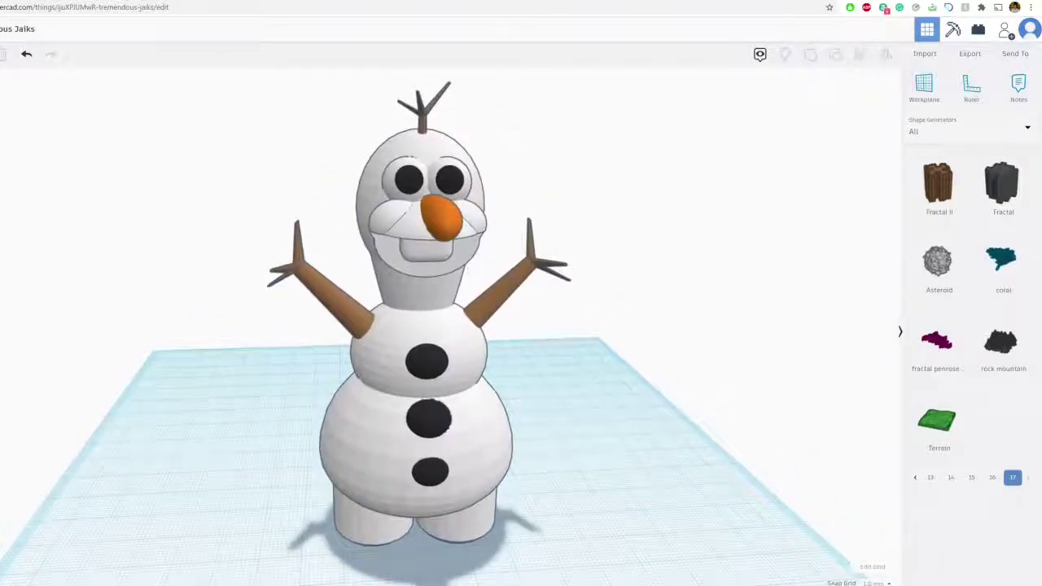
{"action": "left_click", "coordinate": [440, 254]}
{"action": "key", "text": "Right"}
{"action": "key", "text": "Right"}
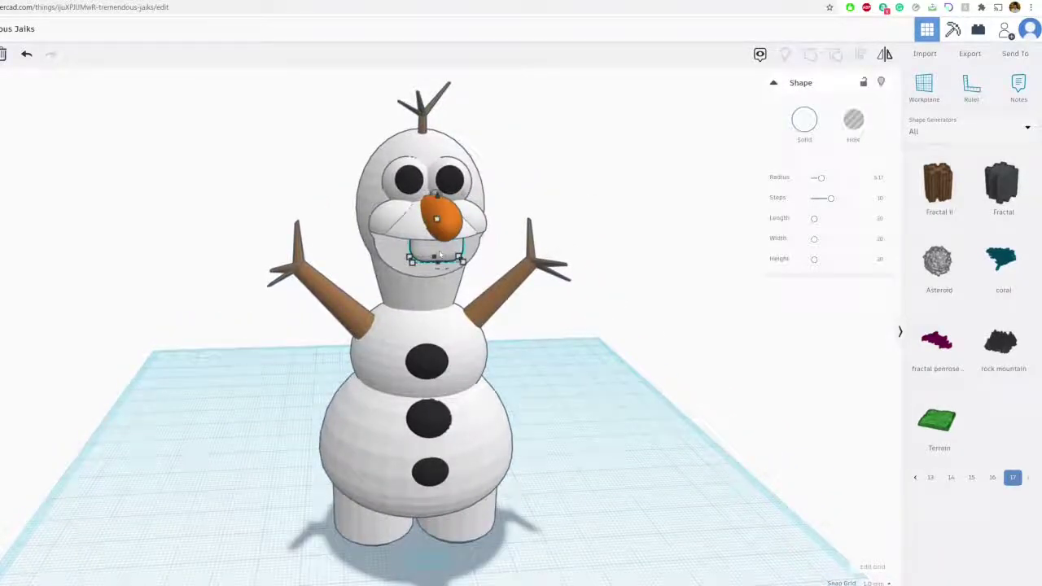
{"action": "left_click", "coordinate": [584, 348]}
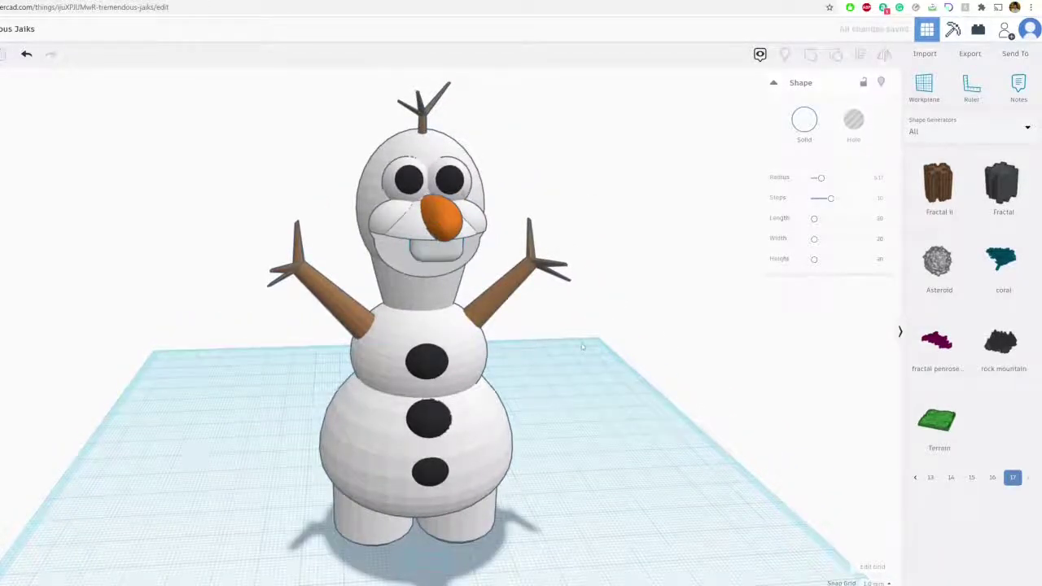
{"action": "right_click_drag", "start_coordinate": [583, 347], "coordinate": [531, 359]}
{"action": "right_click_drag", "start_coordinate": [461, 324], "coordinate": [418, 309]}
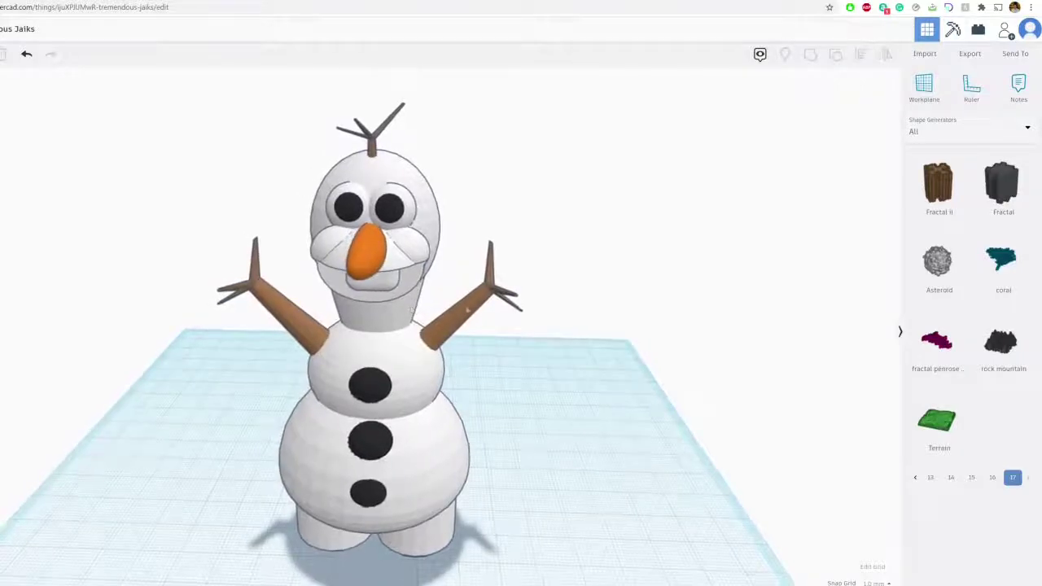